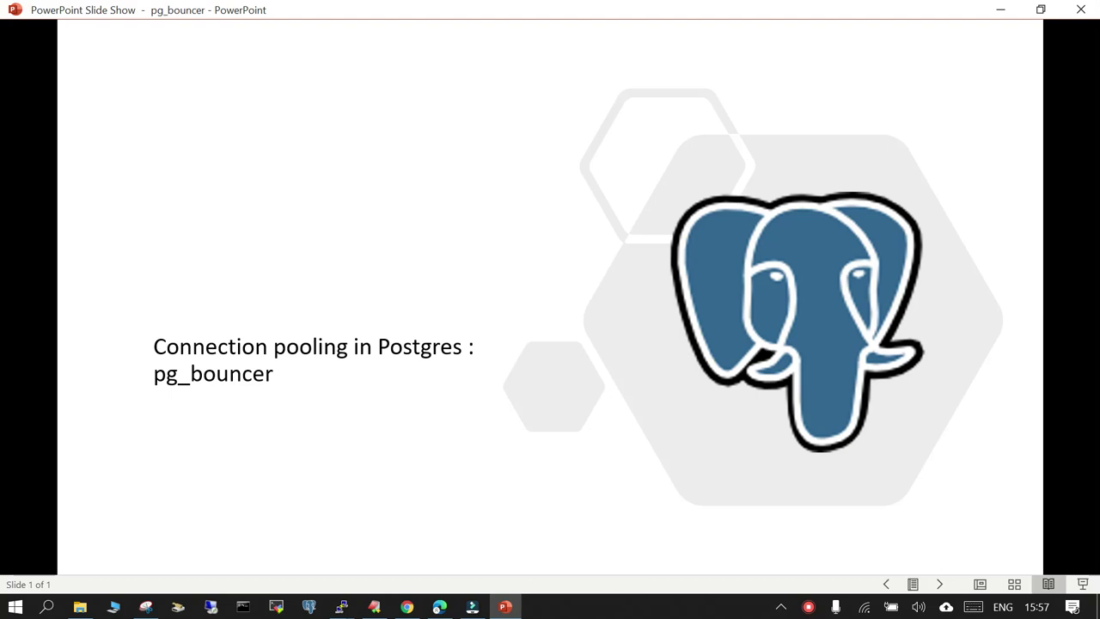
- Switch to EditPlus and read the PgBouncer notes from the general overview down to the installation and configuration section
key("Right")
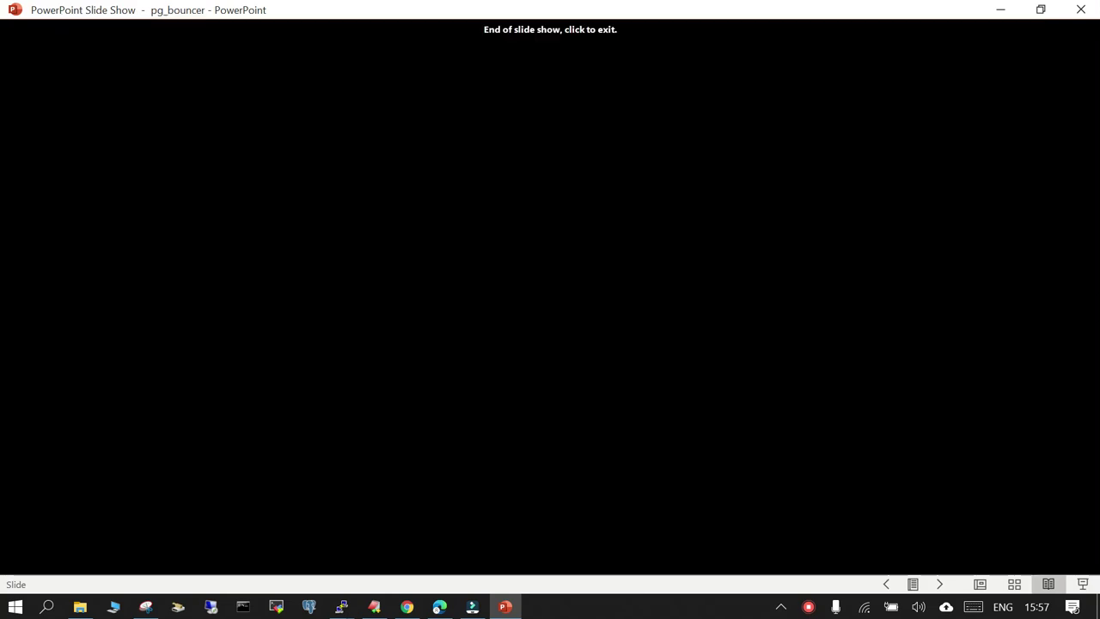
left_click(375, 607)
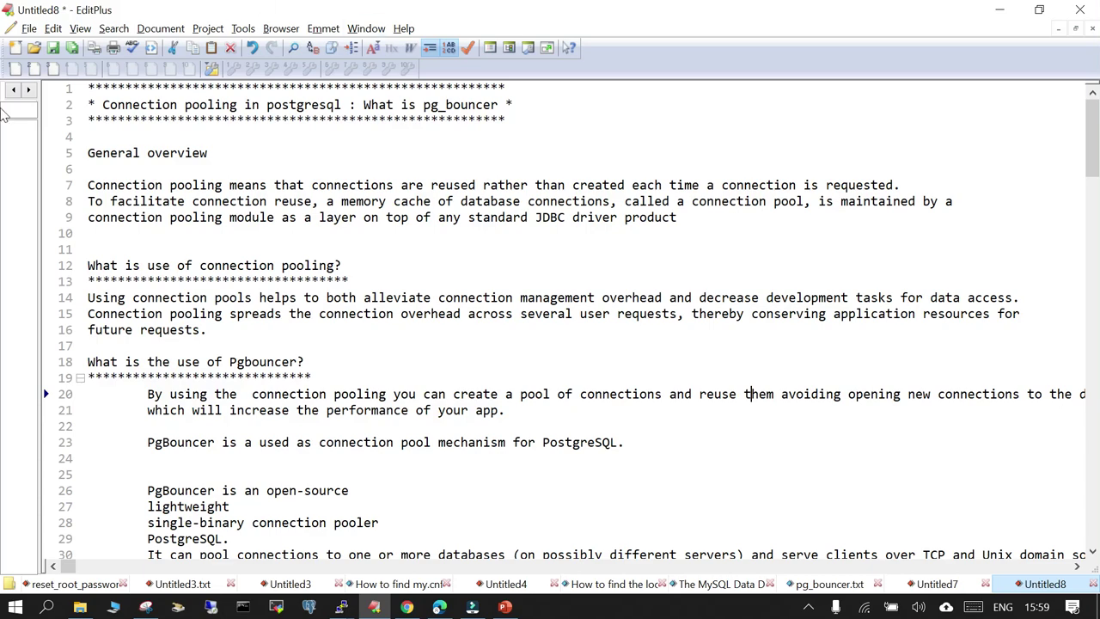
scroll(572, 320, "down", 3)
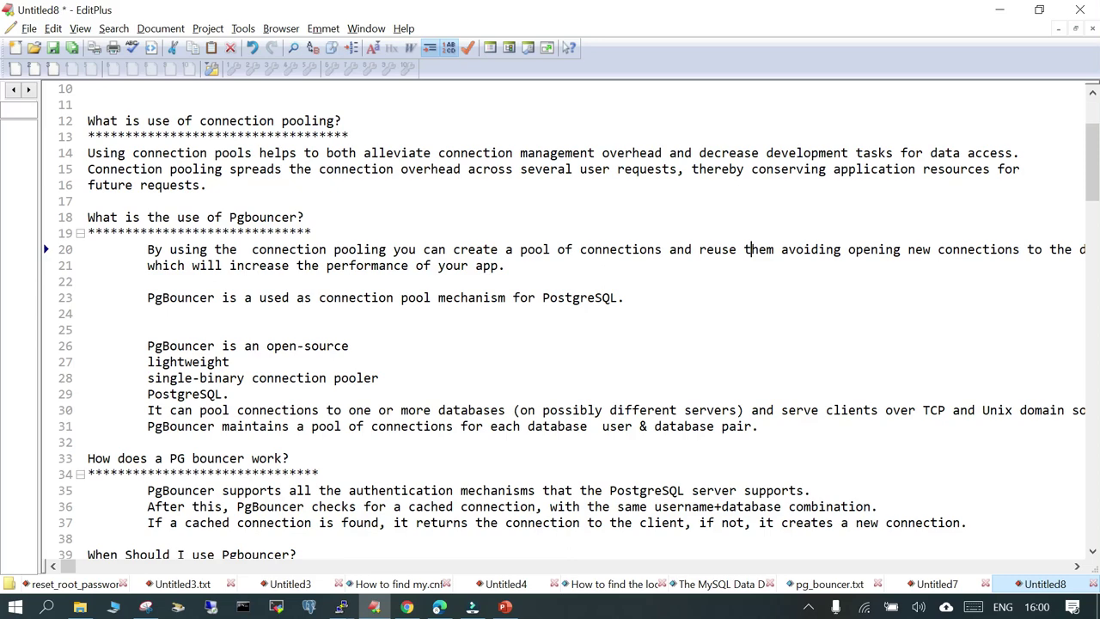
scroll(571, 319, "down", 3)
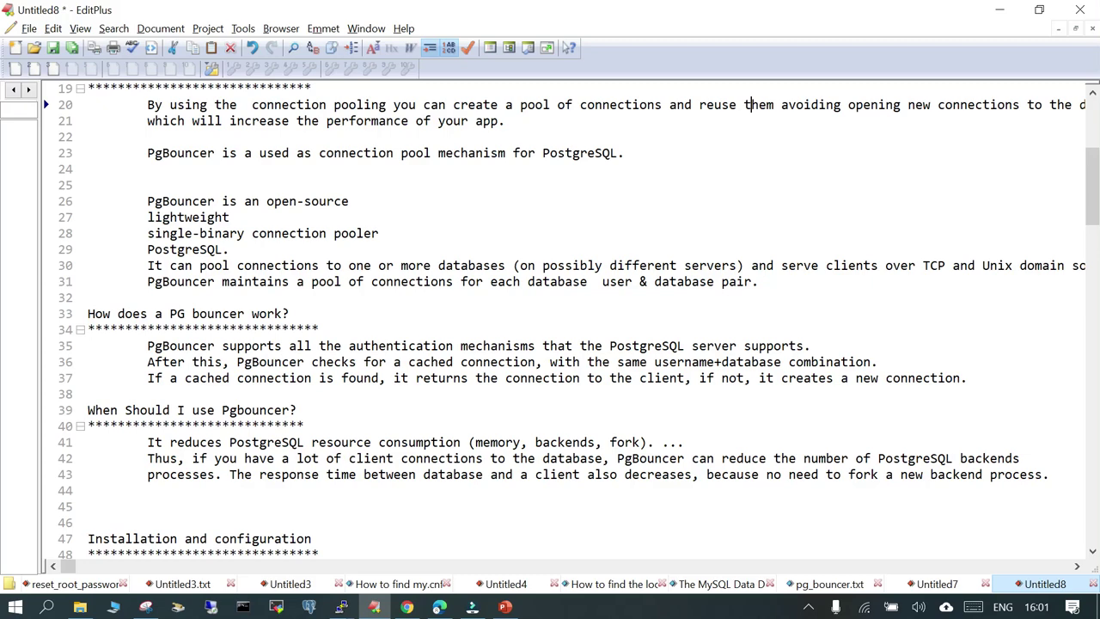
scroll(568, 318, "down", 2)
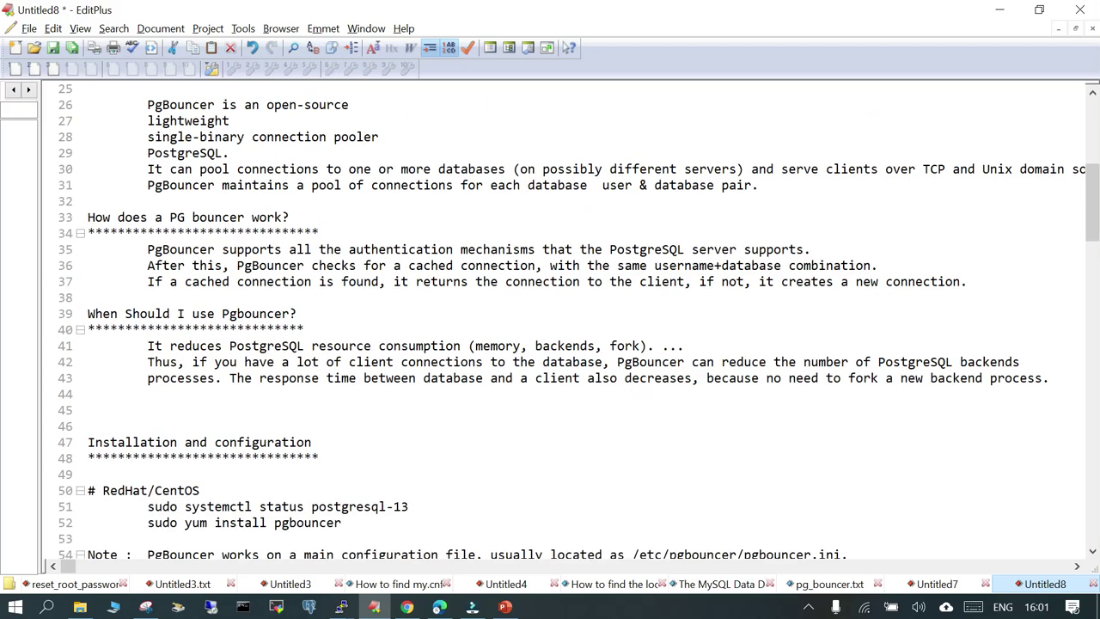
scroll(567, 319, "down", 1)
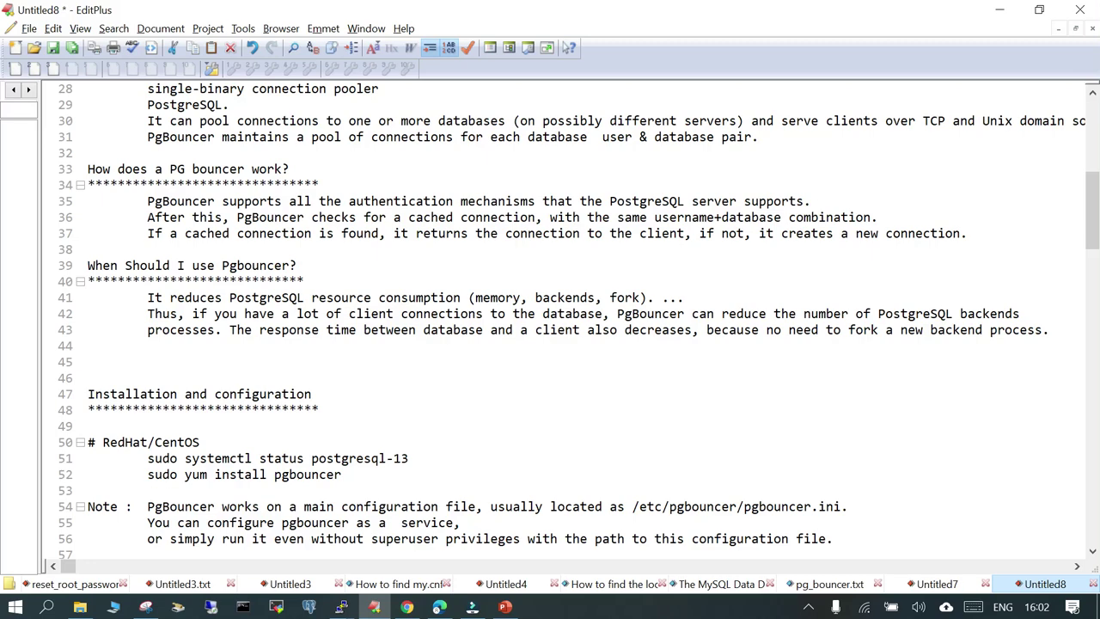
scroll(550, 318, "down", 5)
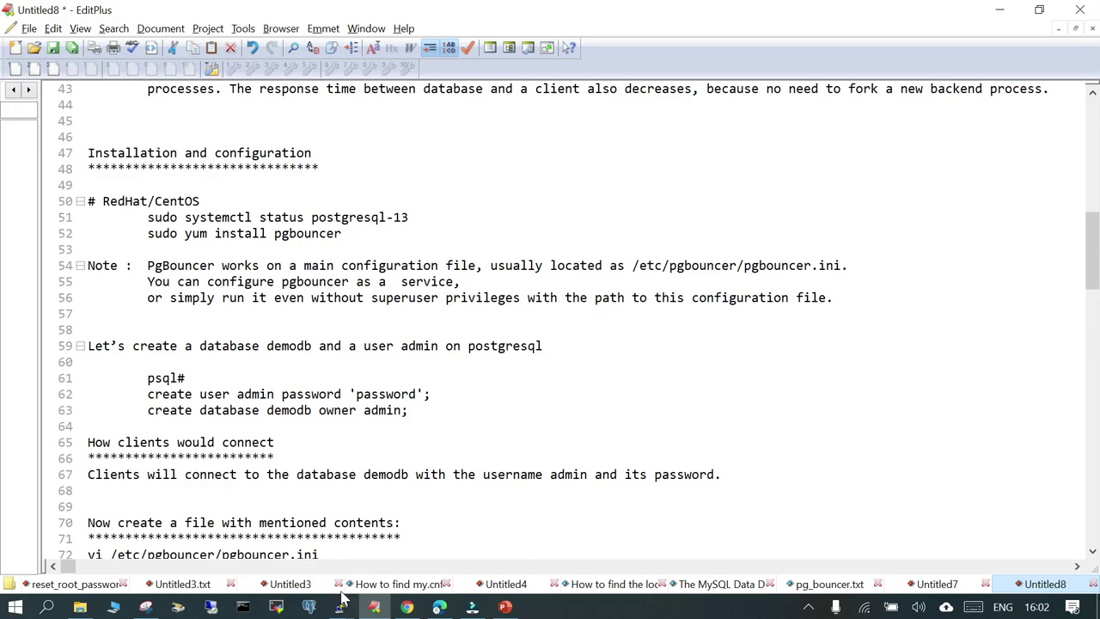
- Copy the PostgreSQL service status command from the notes and try to run it in the PuTTY session as postgres
mouse_move(341, 607)
left_click(398, 521)
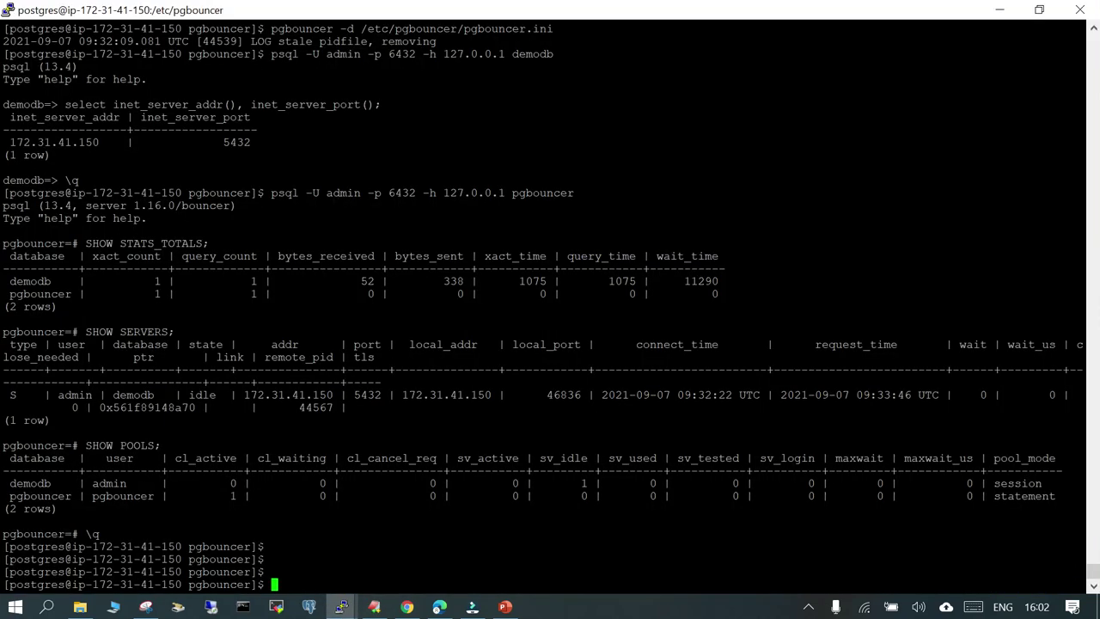
left_click(375, 606)
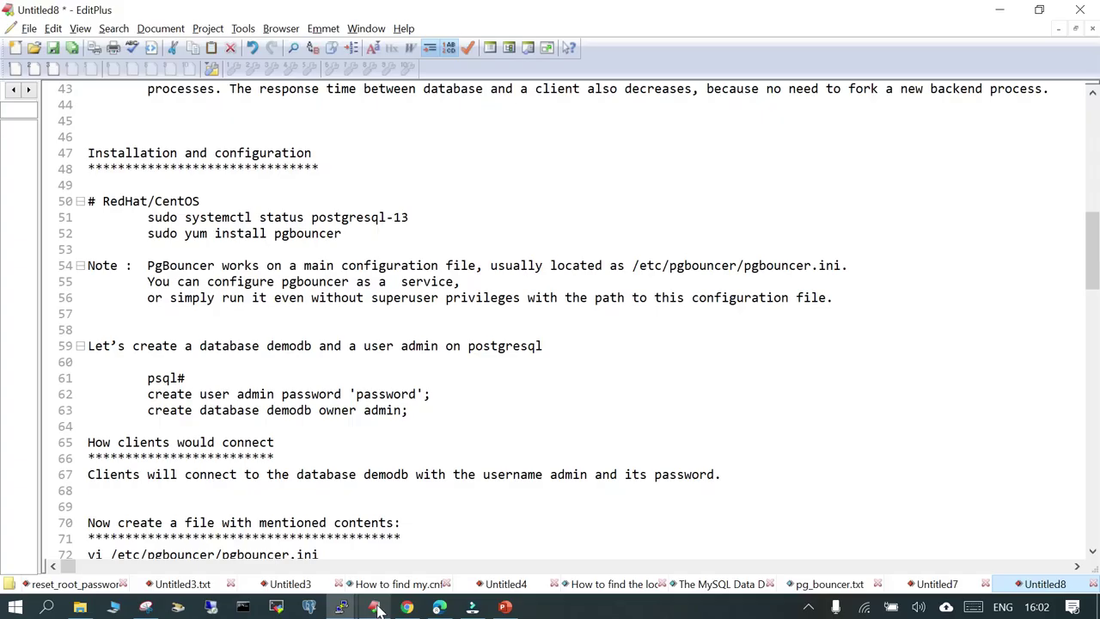
left_click_drag(148, 217, 410, 217)
key("ctrl+c")
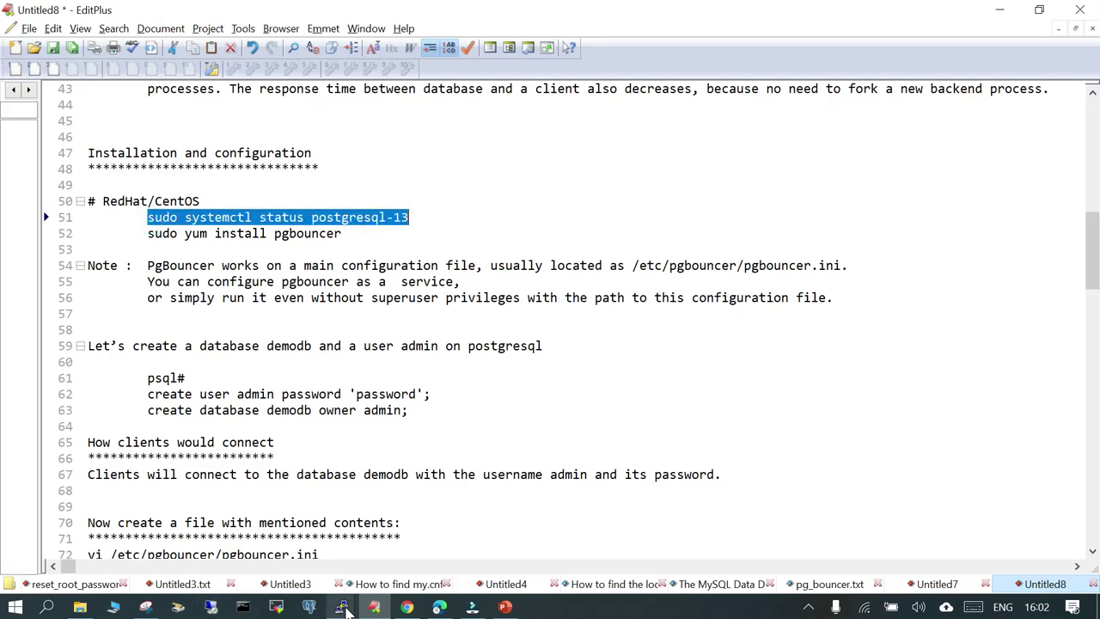
left_click(341, 607)
left_click(240, 533)
key("shift+Insert")
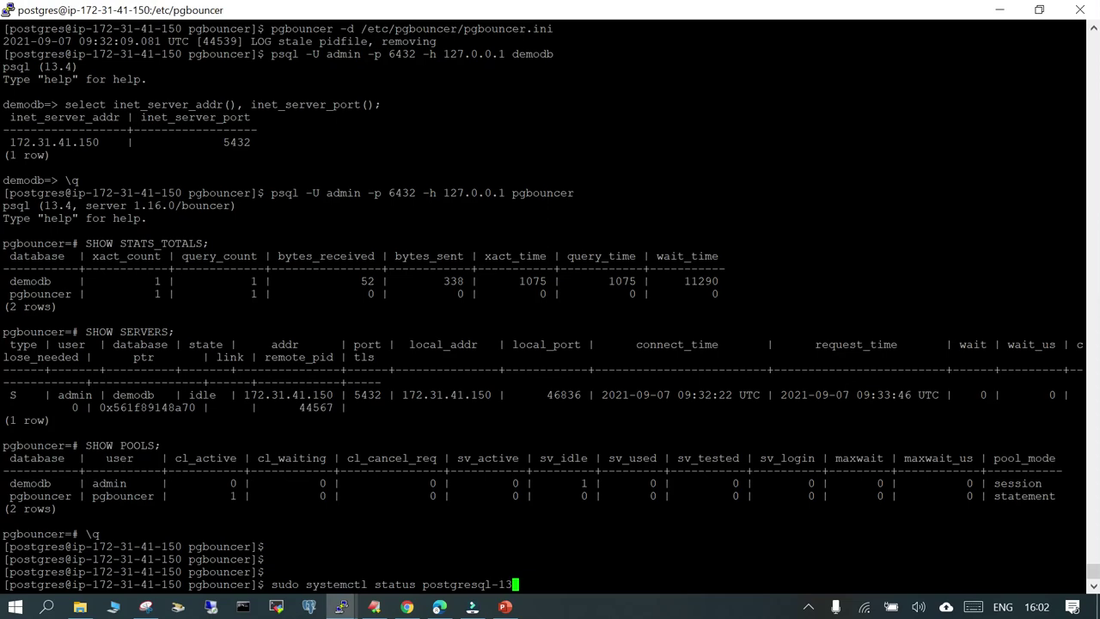
key("Return")
key("Return")
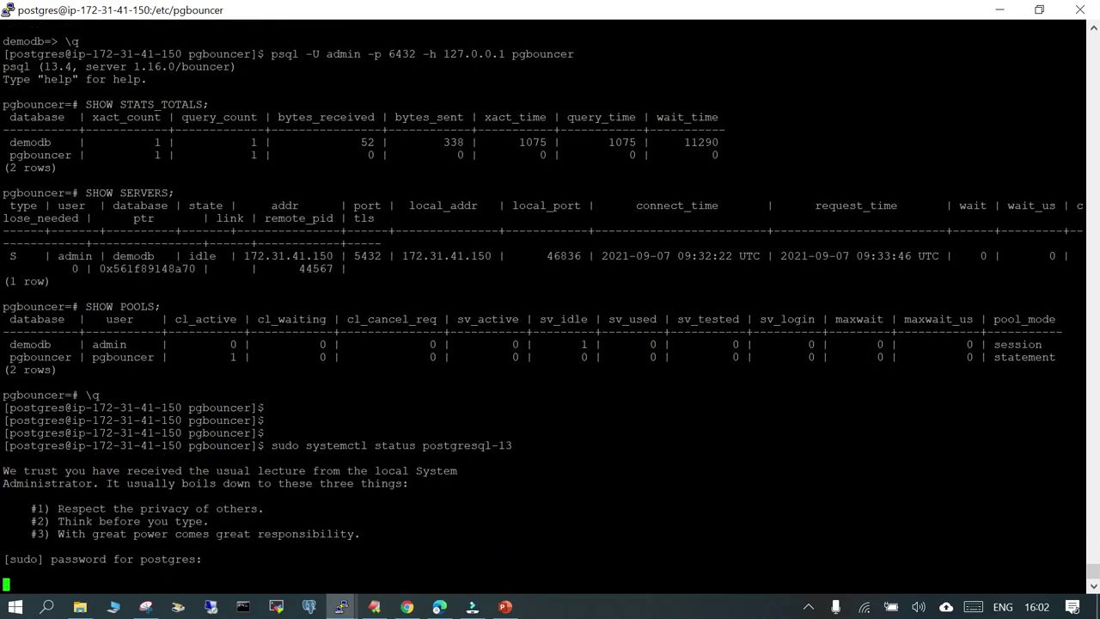
key("Return")
key("Return")
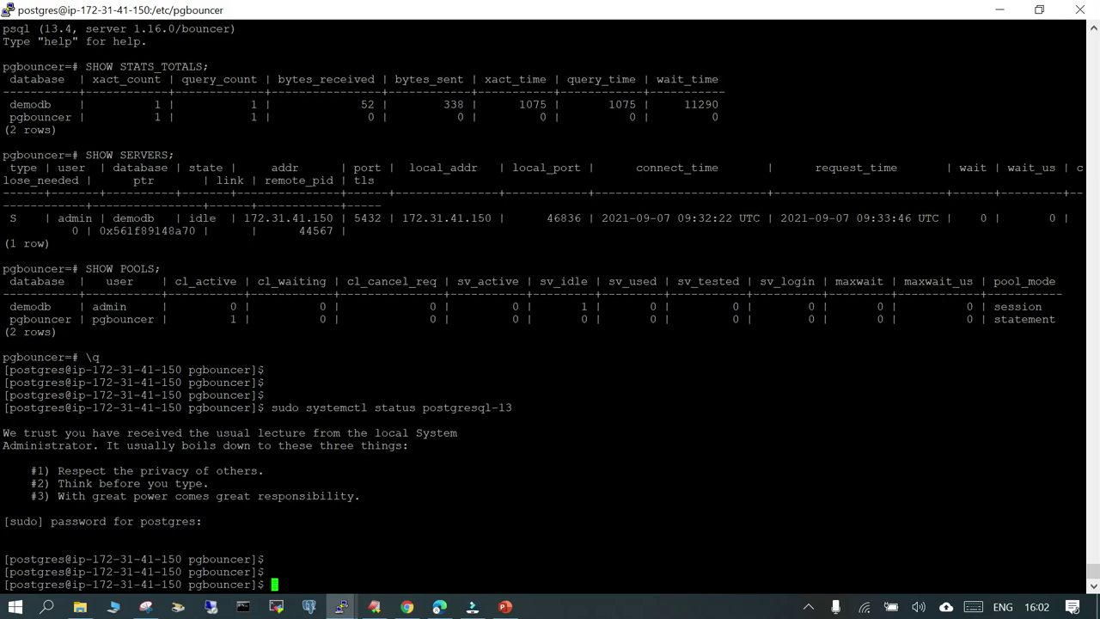
- Exit the postgres shell and check the service with sudo systemctl status postgresql-13 as ec2-user
type("exit")
key("Return")
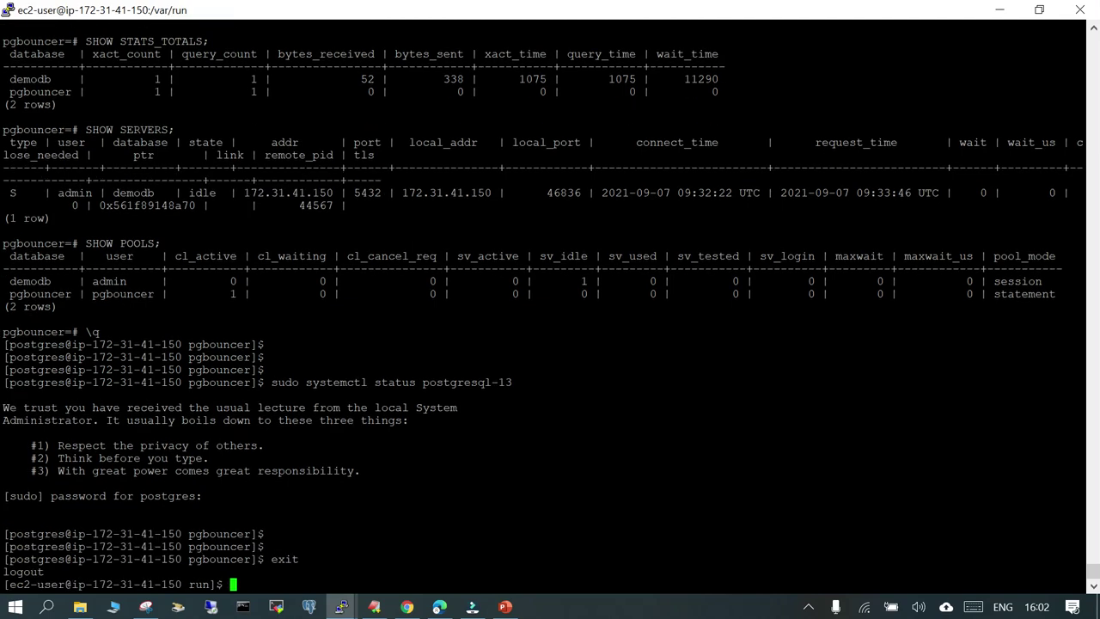
left_click_drag(272, 383, 550, 383)
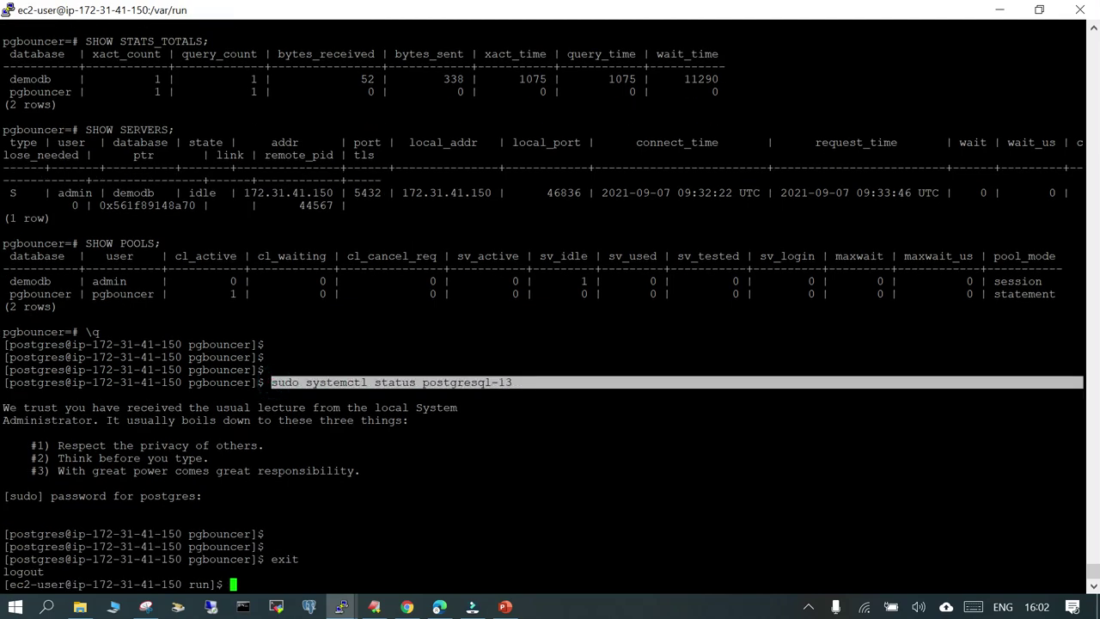
right_click(550, 384)
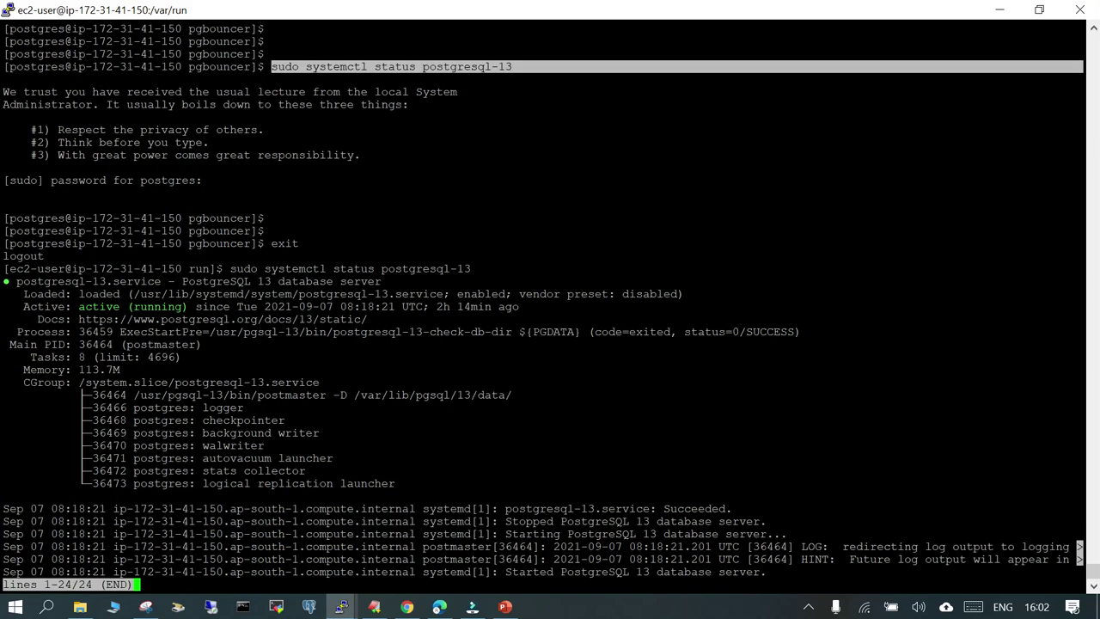
key("q")
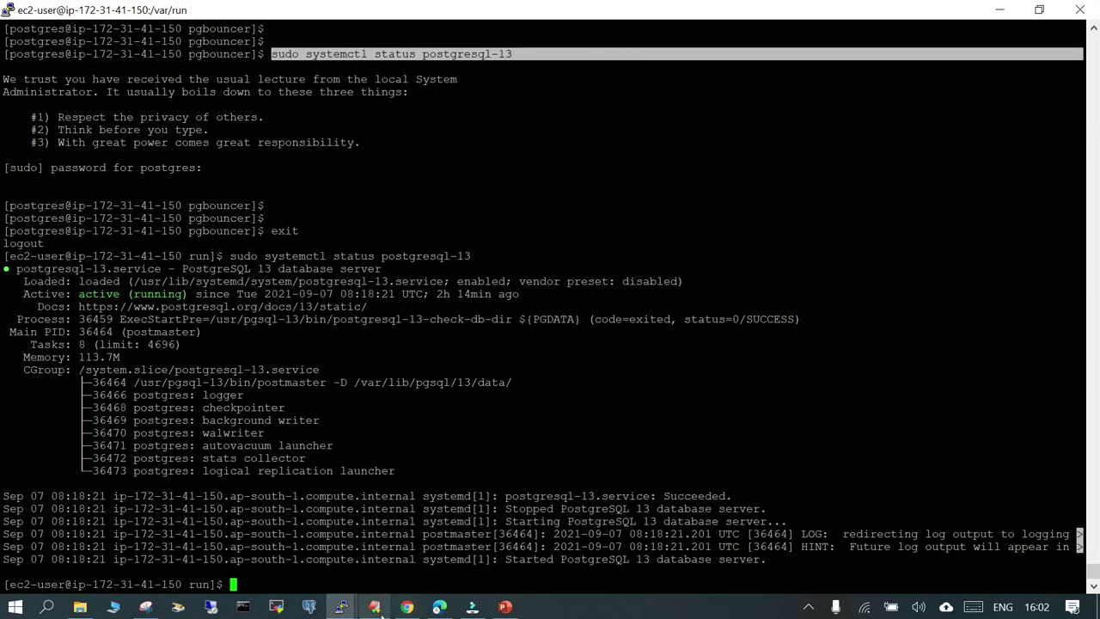
- Switch to EditPlus and review the pgbouncer install command, configuration file note and psql commands for creating the user and database
left_click(374, 607)
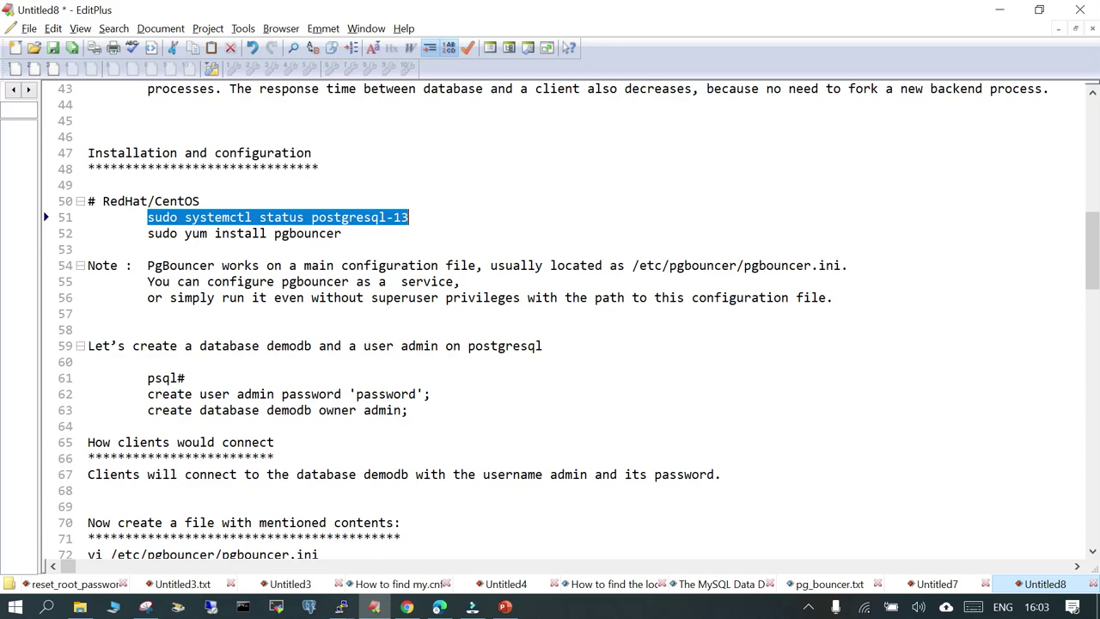
double_click(307, 233)
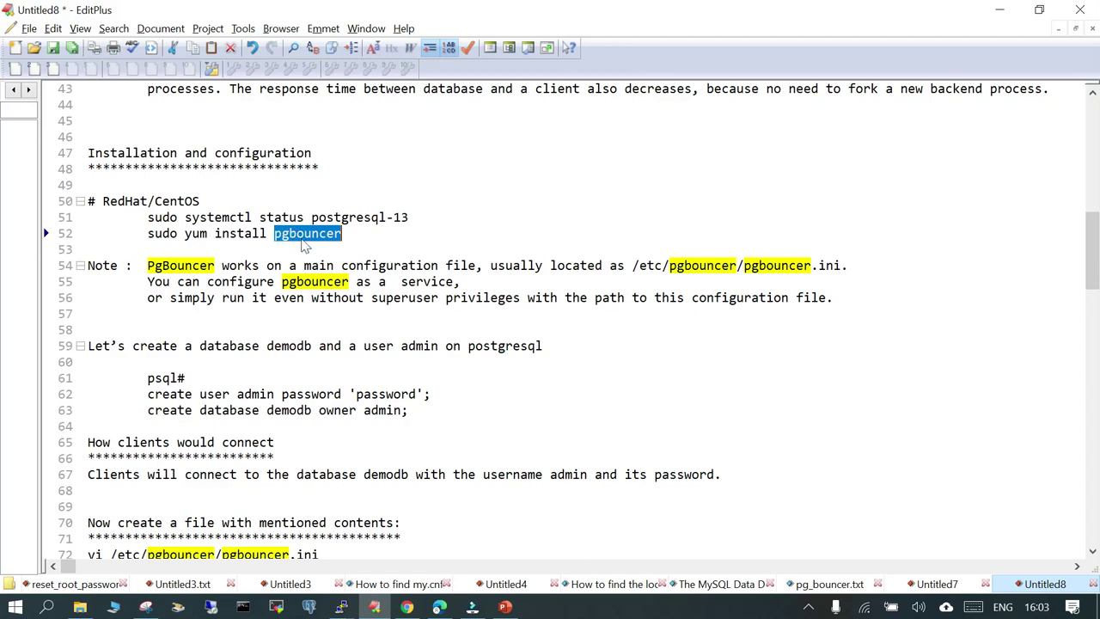
left_click(359, 233)
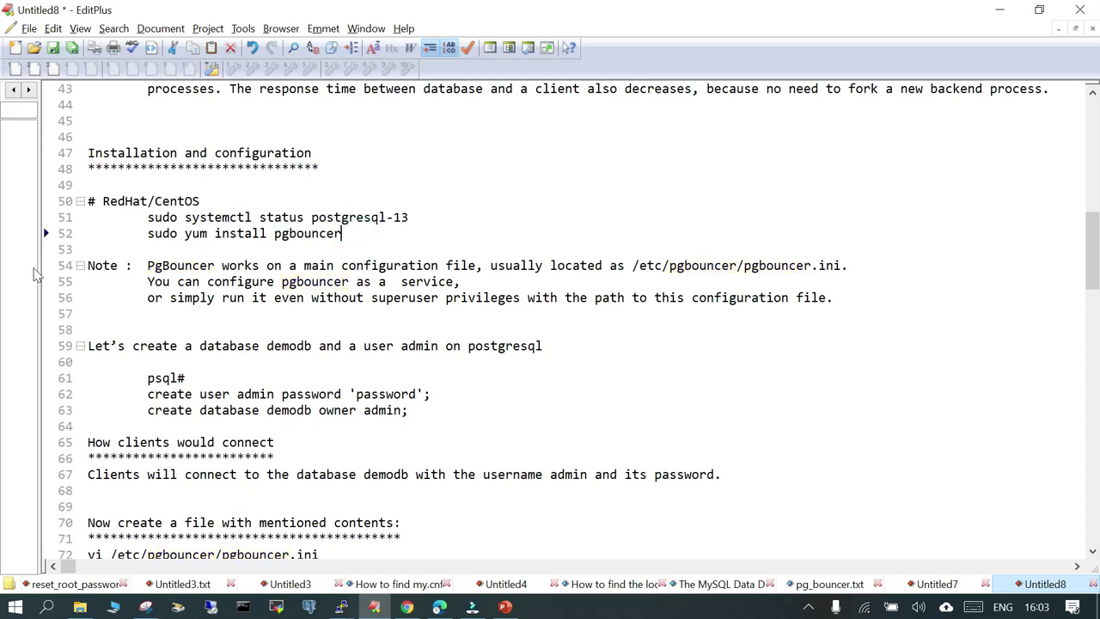
left_click(260, 329)
scroll(260, 329, "down", 1)
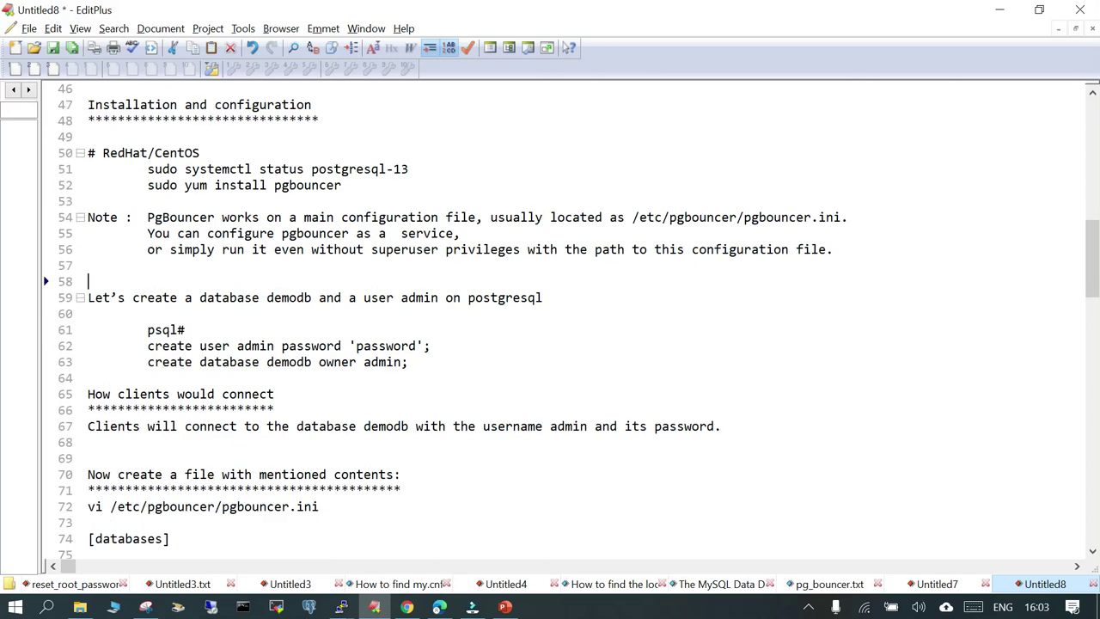
double_click(170, 330)
left_click(288, 346)
left_click_drag(148, 329, 177, 330)
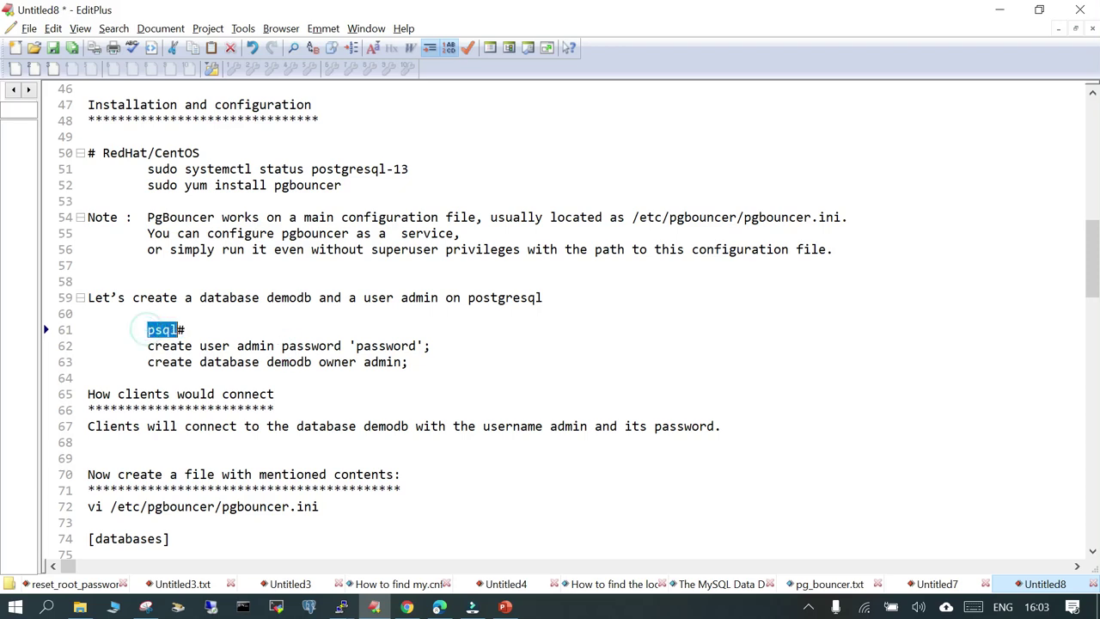
- Switch to the ec2-user PuTTY session and try to become the postgres user with sudo su -postgres
left_click(341, 607)
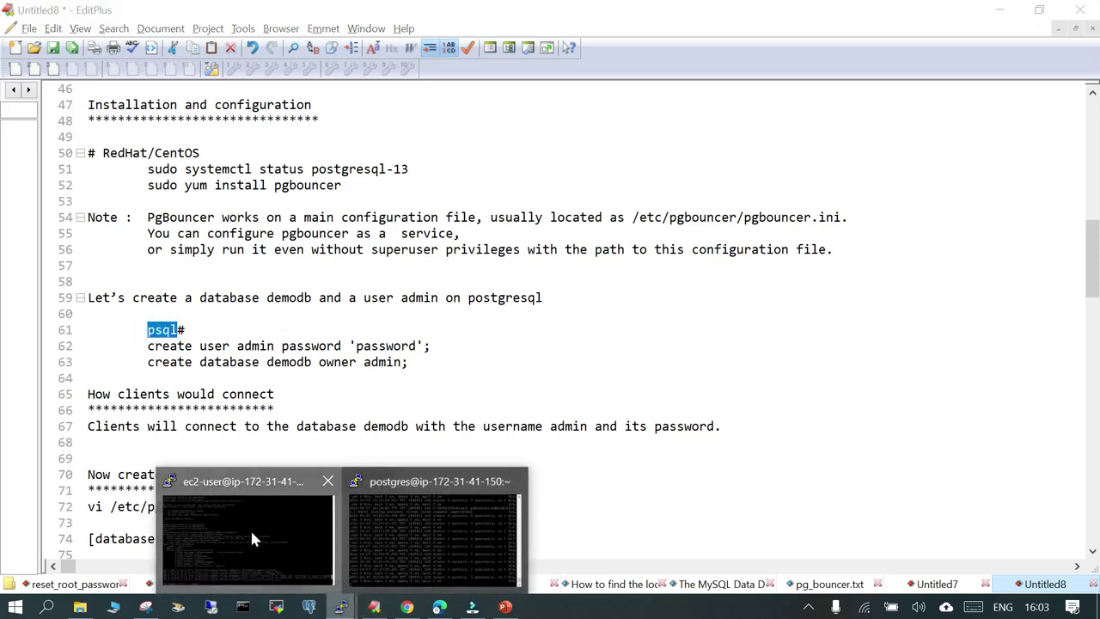
left_click(250, 533)
type("sud")
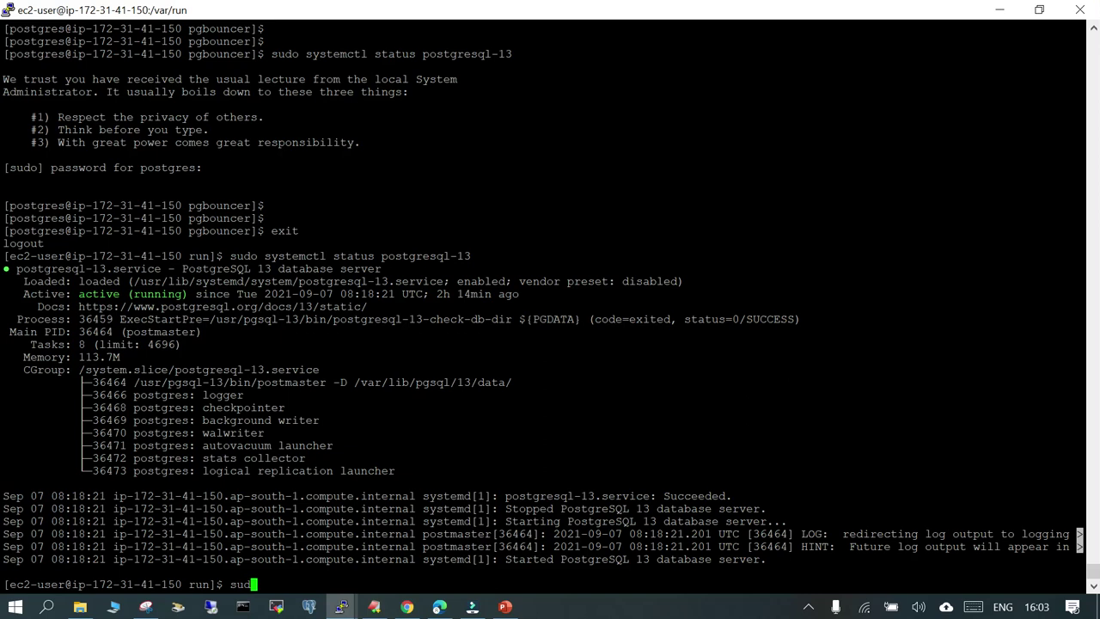
type("o su -posrgres")
key("BackSpace")
key("BackSpace")
key("BackSpace")
key("BackSpace")
key("BackSpace")
type("tgres")
key("Return")
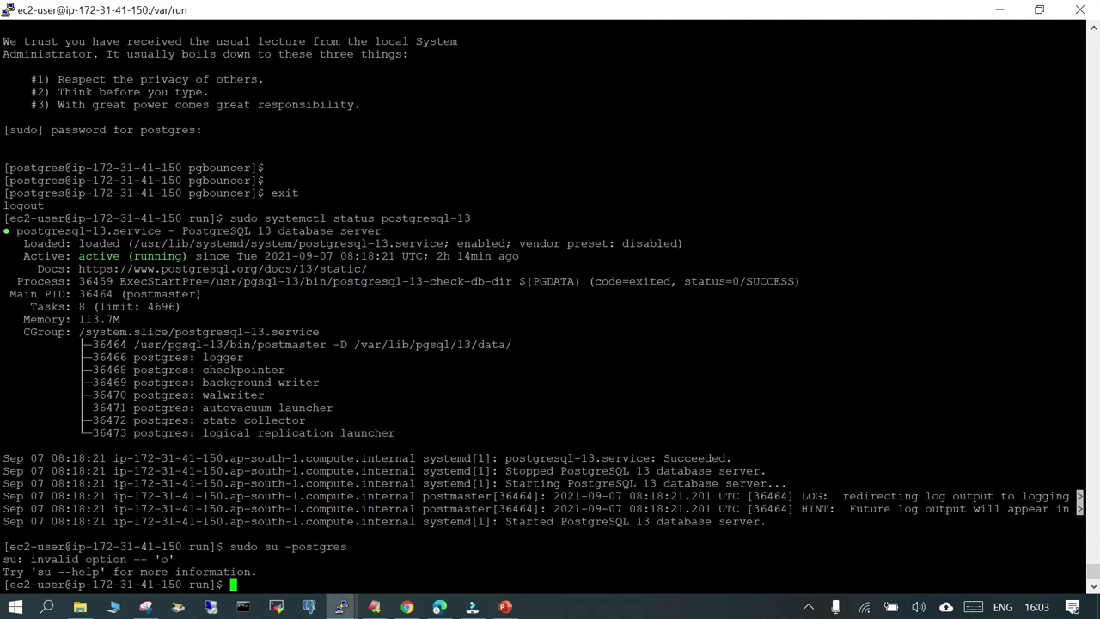
- Log in as the postgres user with sudo su - postgres and start psql
type("sudo su - postgres")
key("Return")
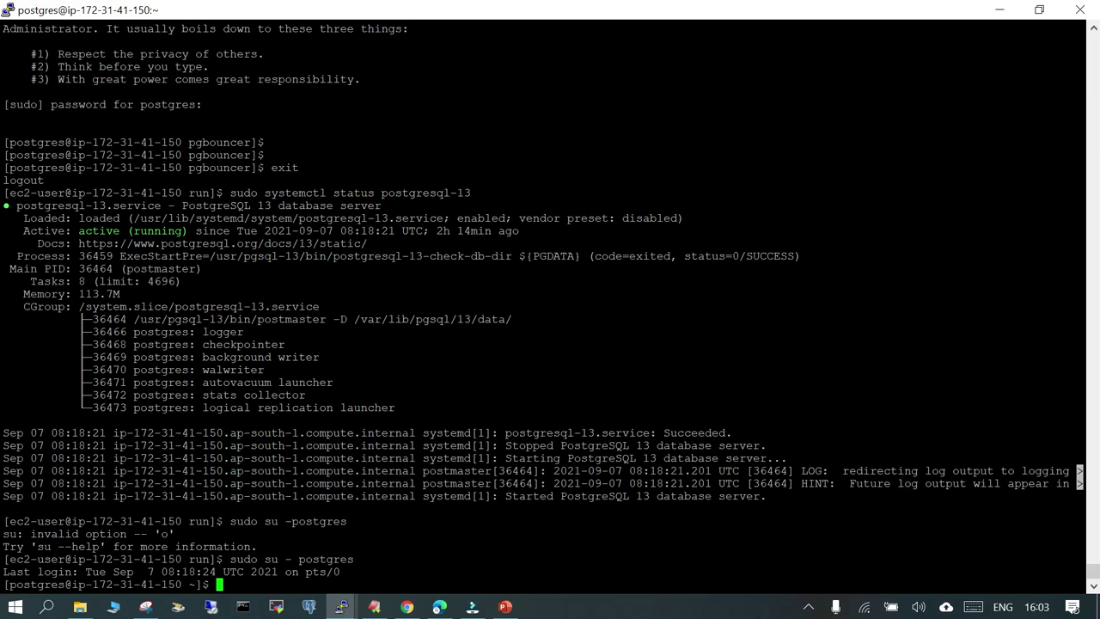
type("psql")
key("Return")
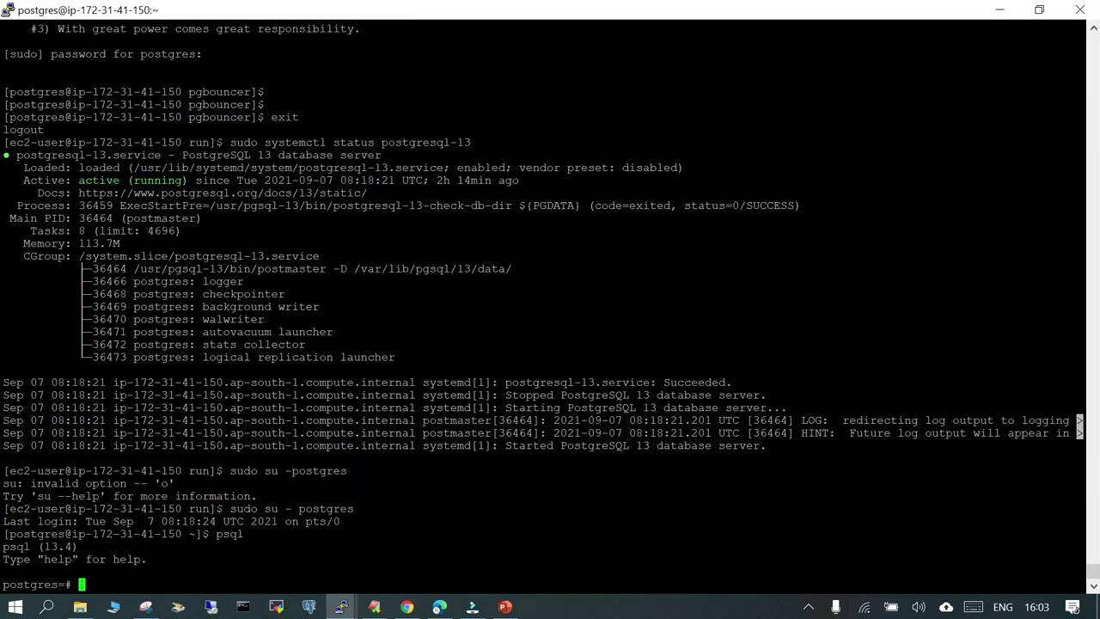
- Take the create user statement from the EditPlus notes and try to create user admin with its password in psql
left_click(374, 607)
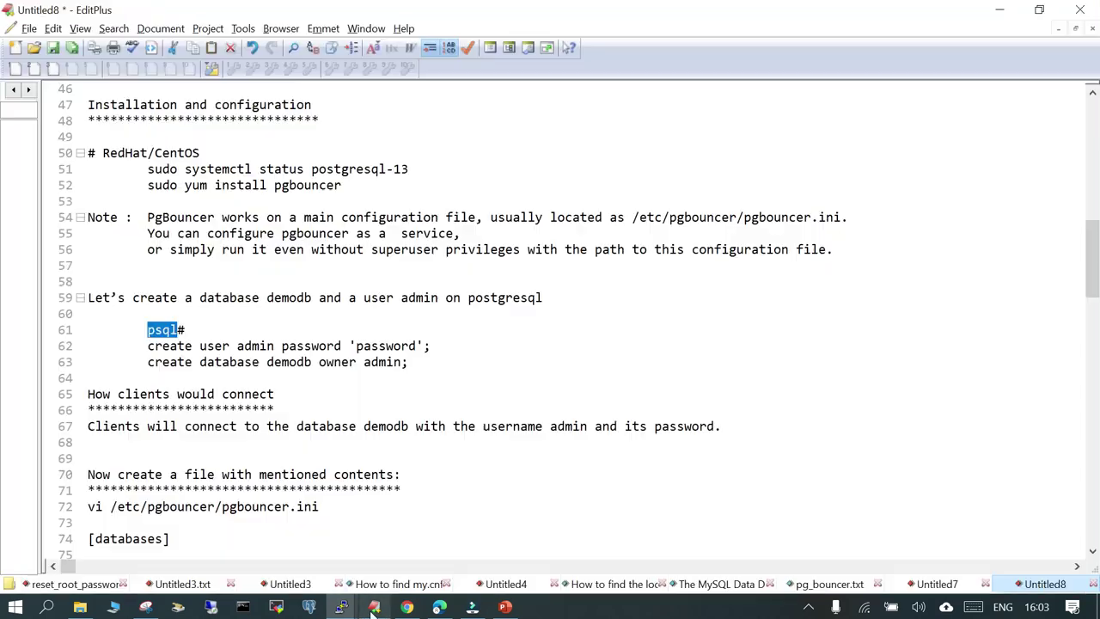
mouse_move(341, 607)
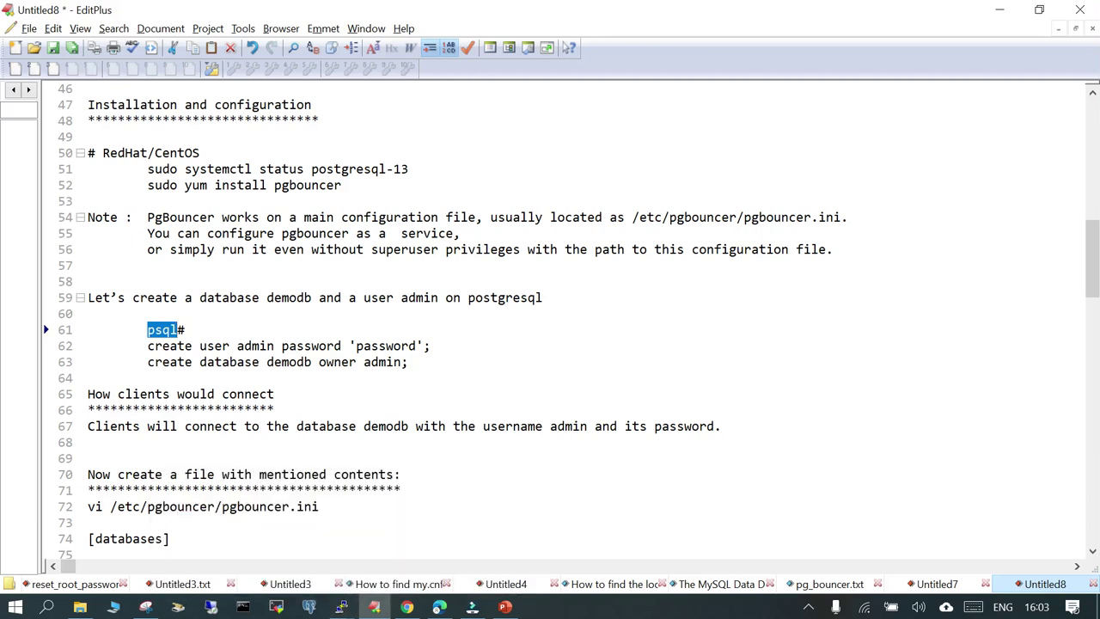
left_click(167, 346)
left_click_drag(148, 346, 431, 345)
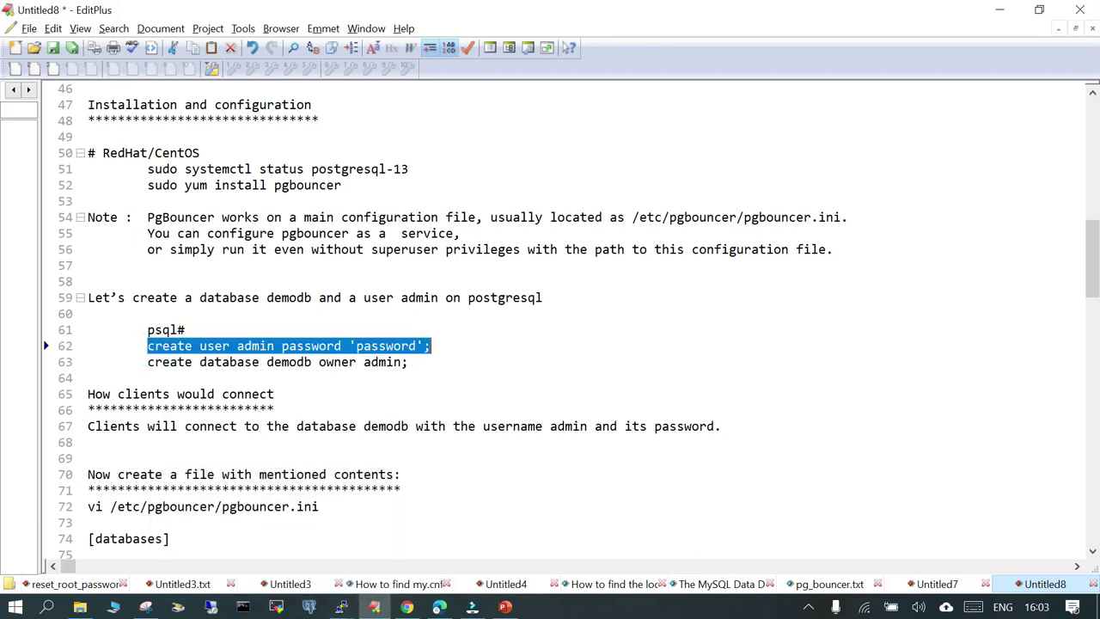
left_click(342, 608)
left_click(319, 577)
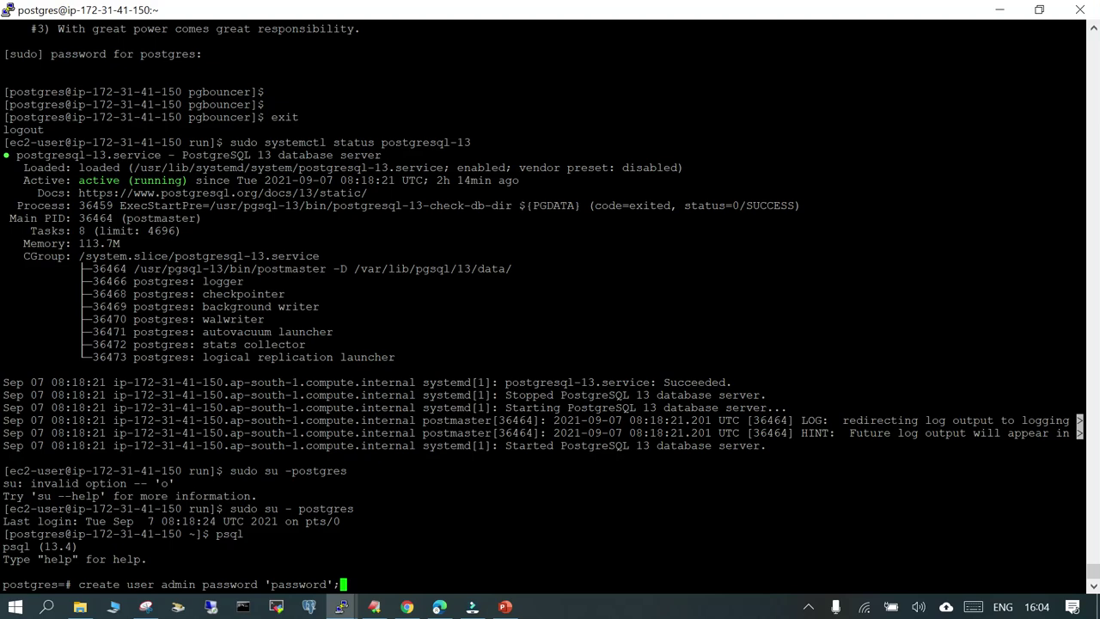
key("Return")
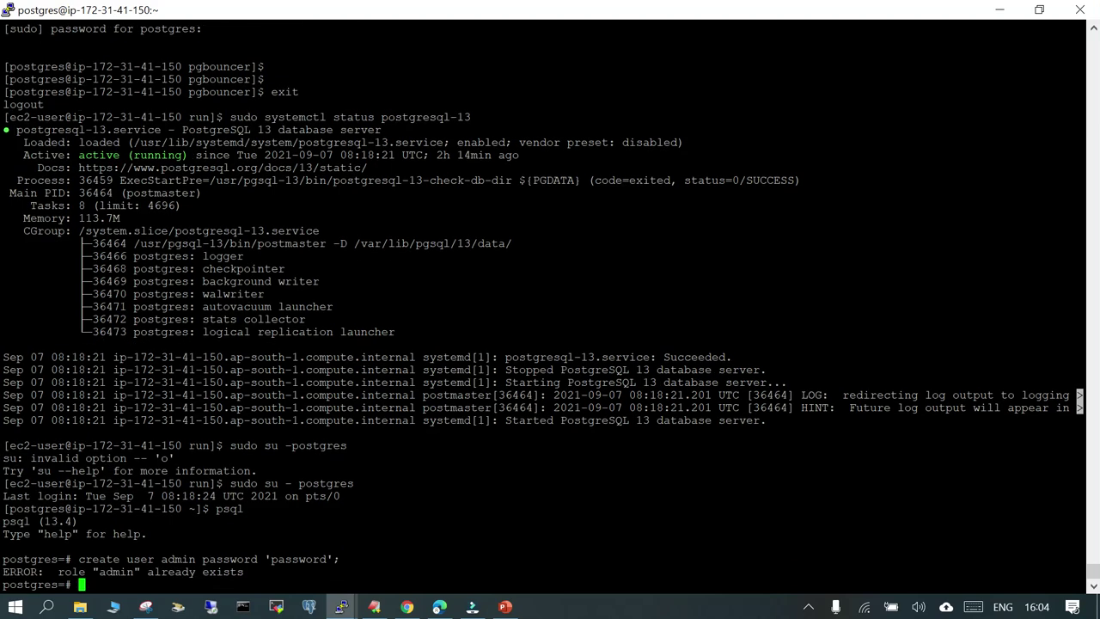
- Take the create database statement from the EditPlus notes and try to create database demodb with owner admin in psql
left_click(374, 607)
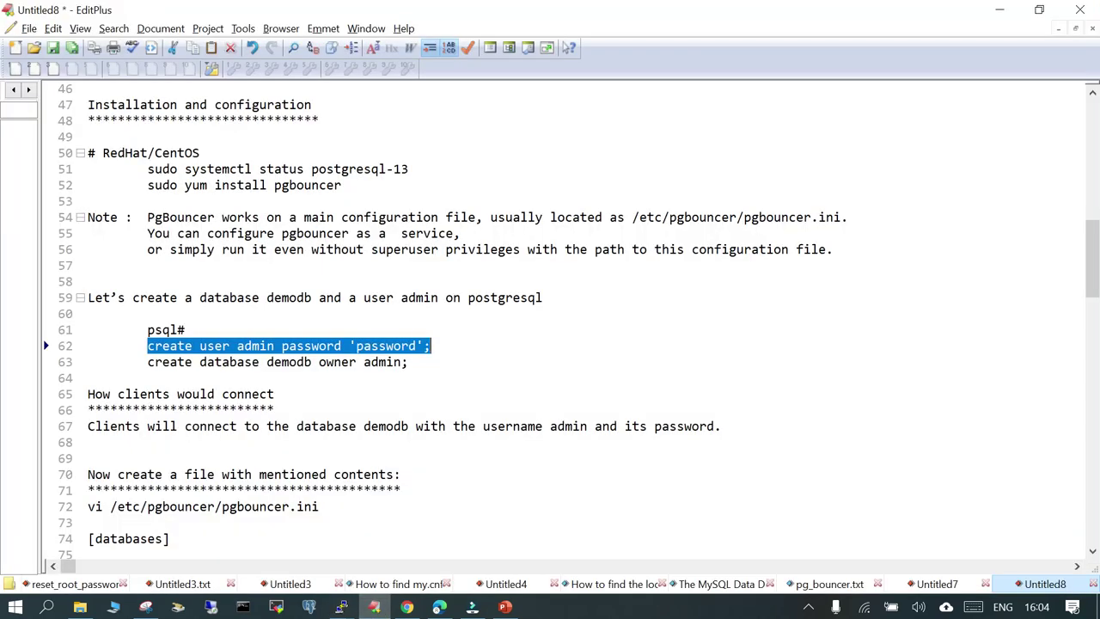
left_click_drag(148, 362, 408, 362)
key("ctrl+c")
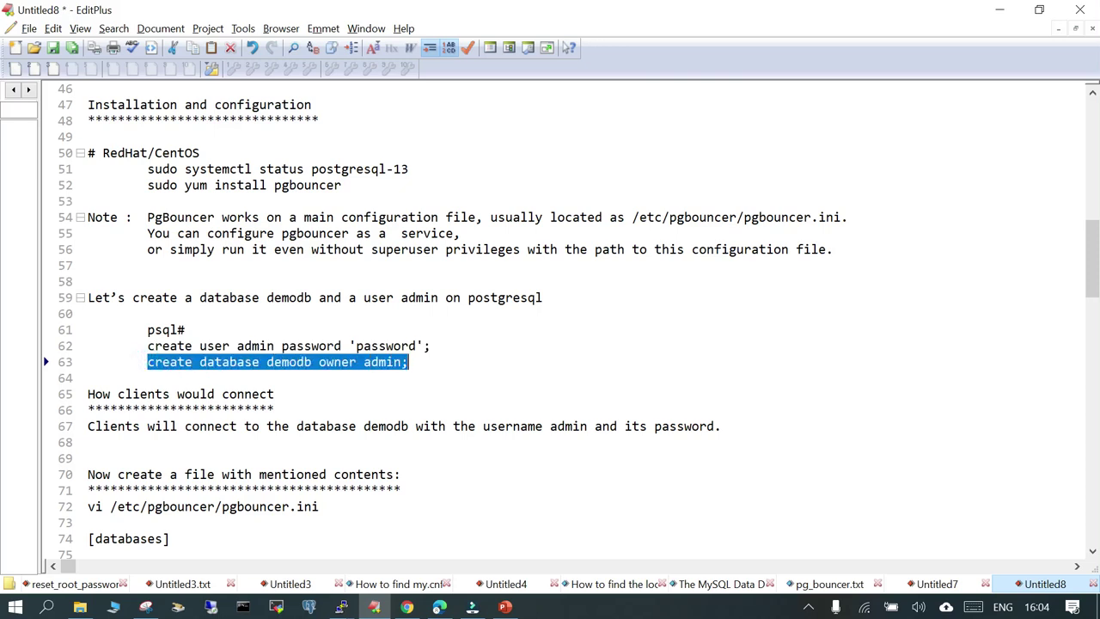
mouse_move(341, 606)
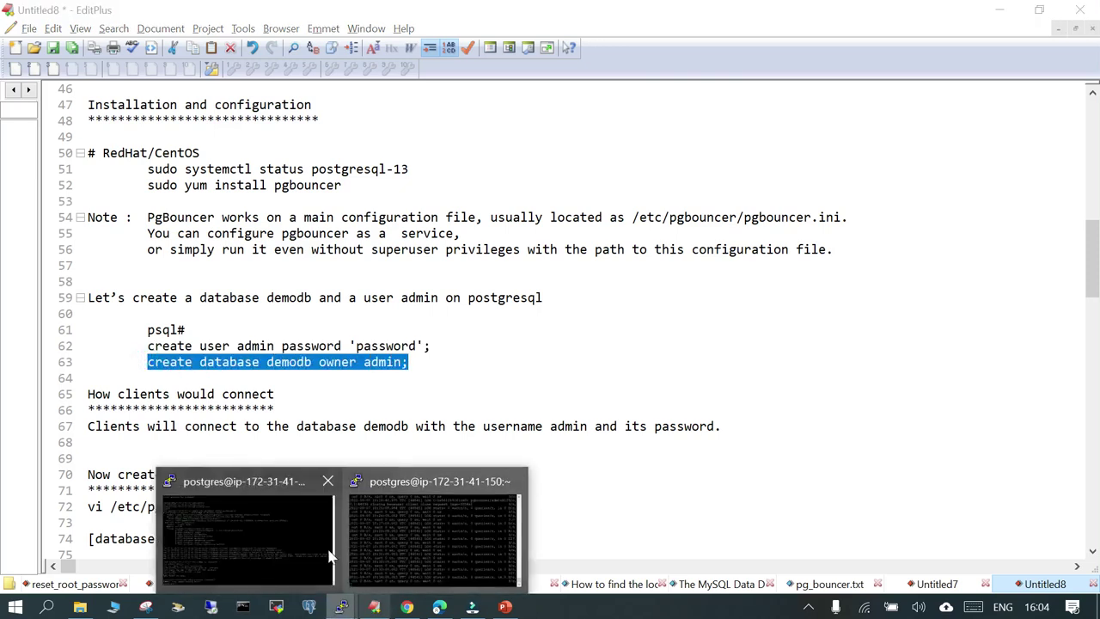
left_click(249, 537)
key("shift+Insert")
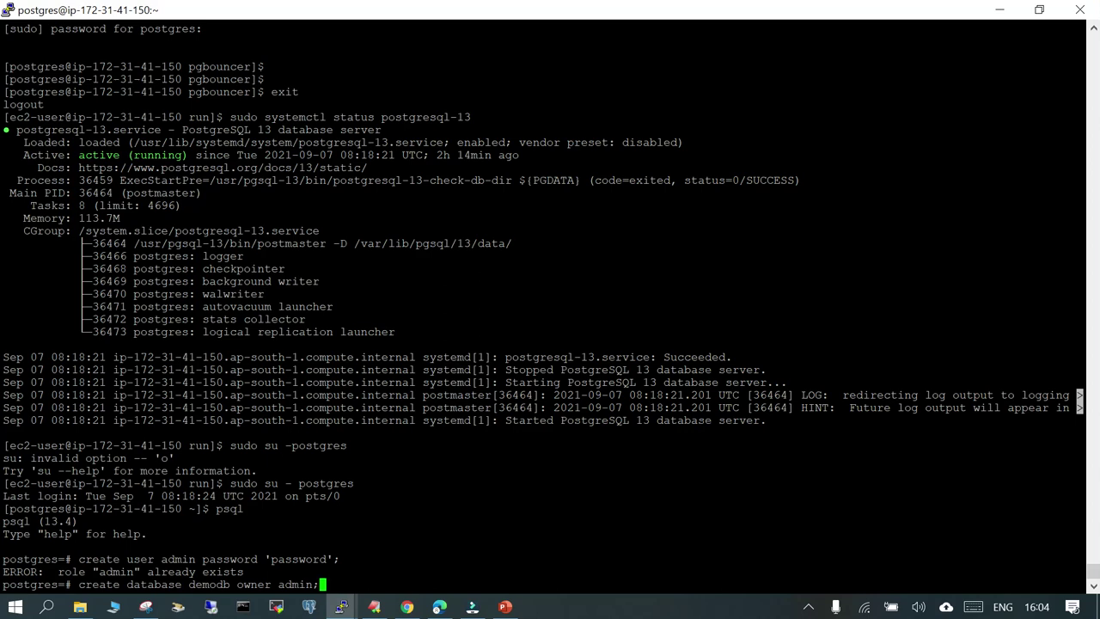
key("Return")
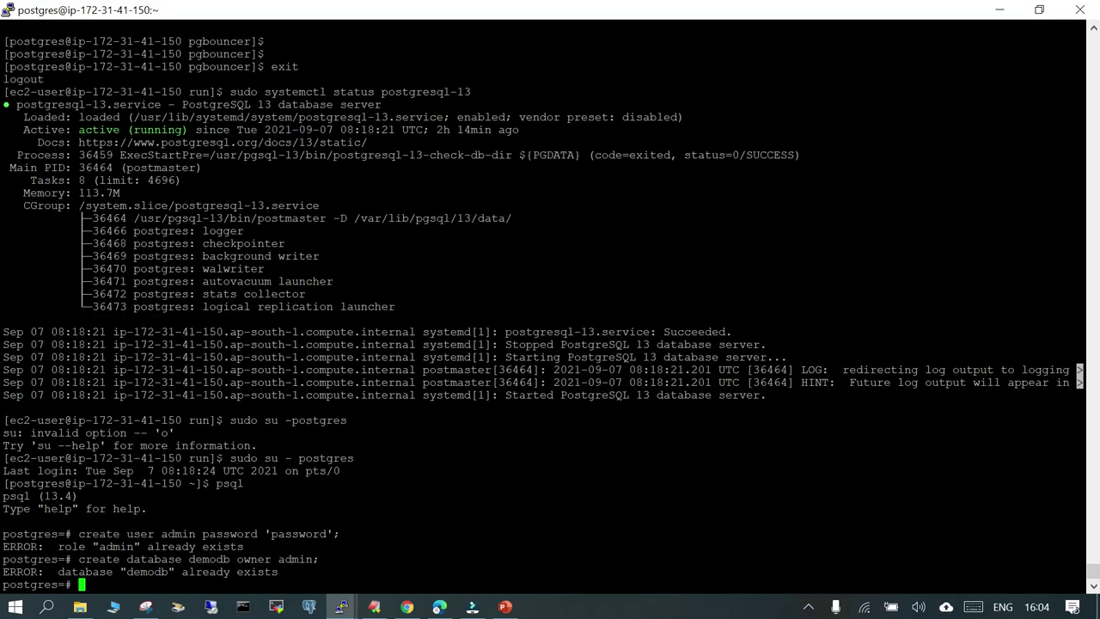
- List the databases with \l and the roles with \du in psql, checking for demodb and admin
type("\\l")
key("Return")
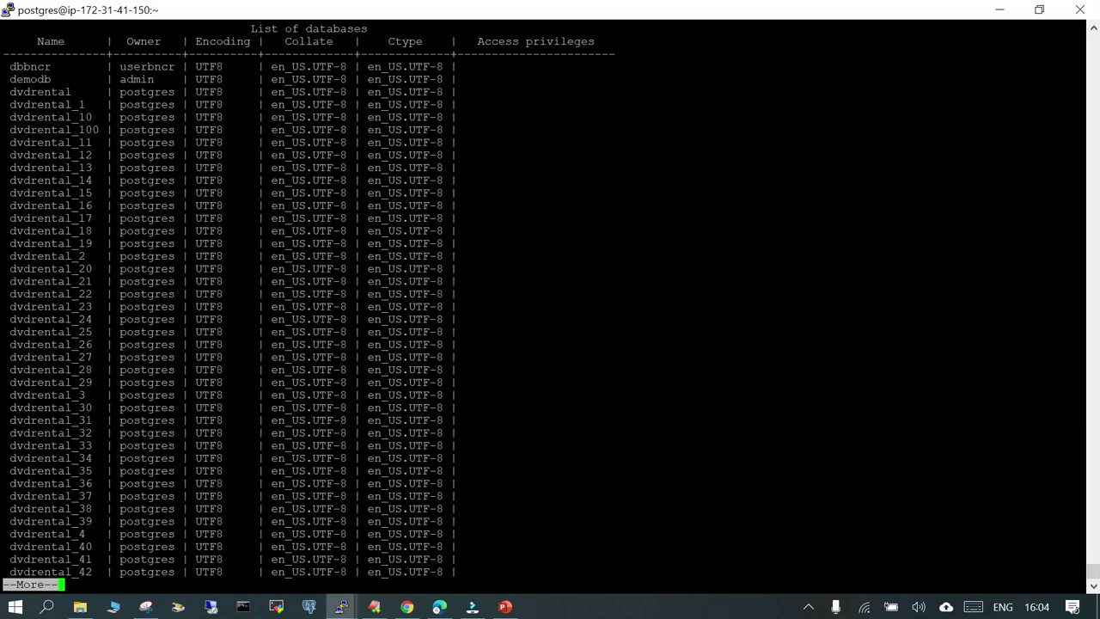
double_click(33, 78)
type("q")
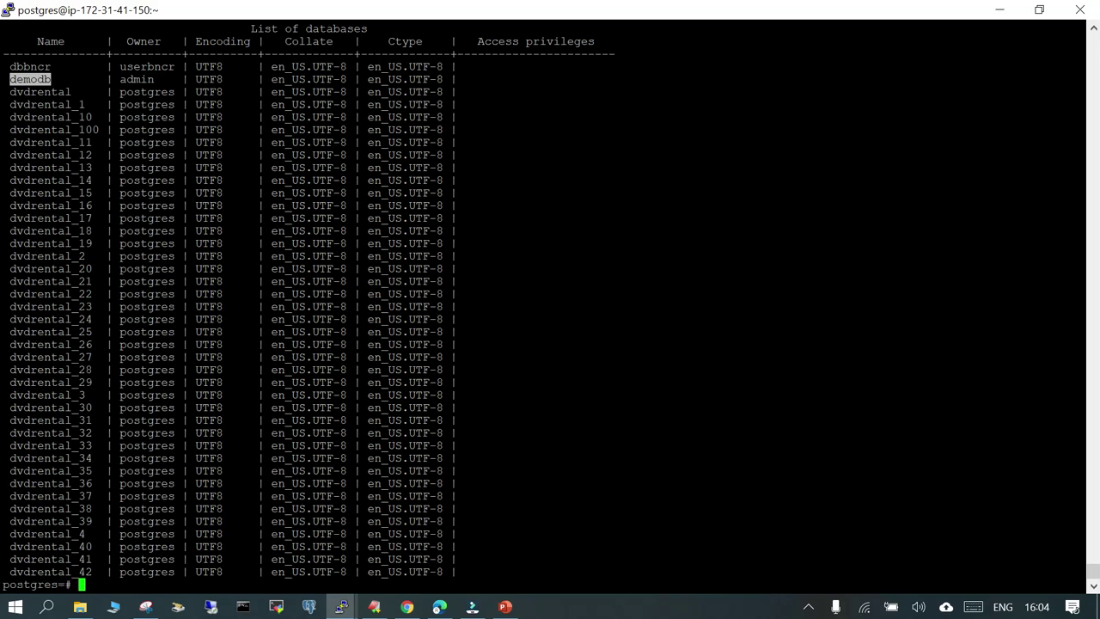
type("\\du")
key("Return")
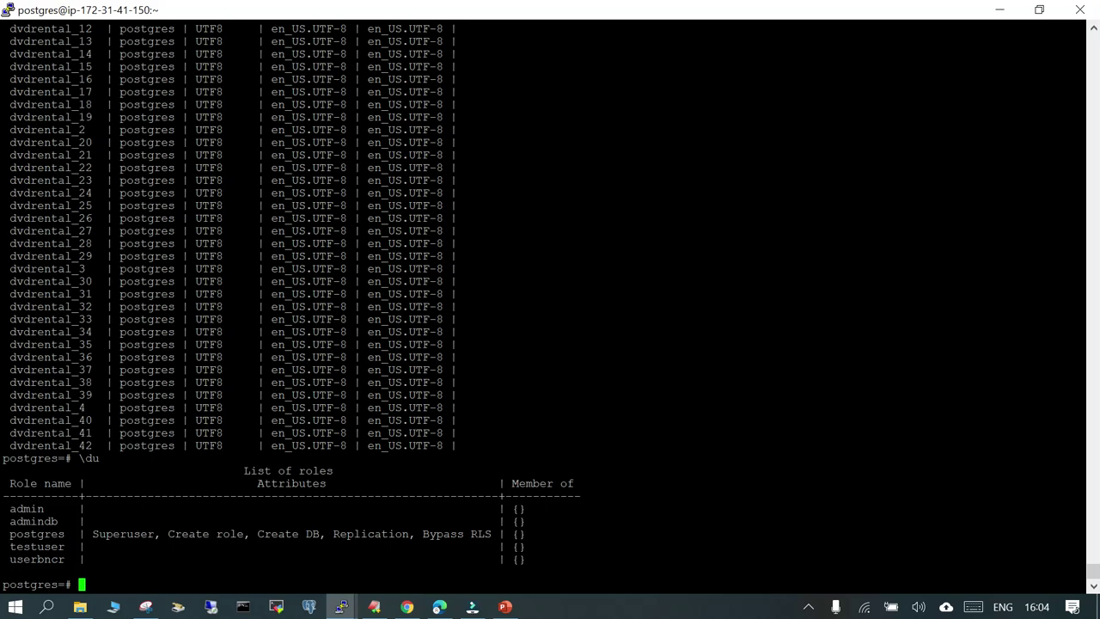
double_click(26, 509)
- Switch to EditPlus, review the client connection and configuration file notes, and copy the path /etc/pgbouncer/pgbouncer.ini
left_click(373, 607)
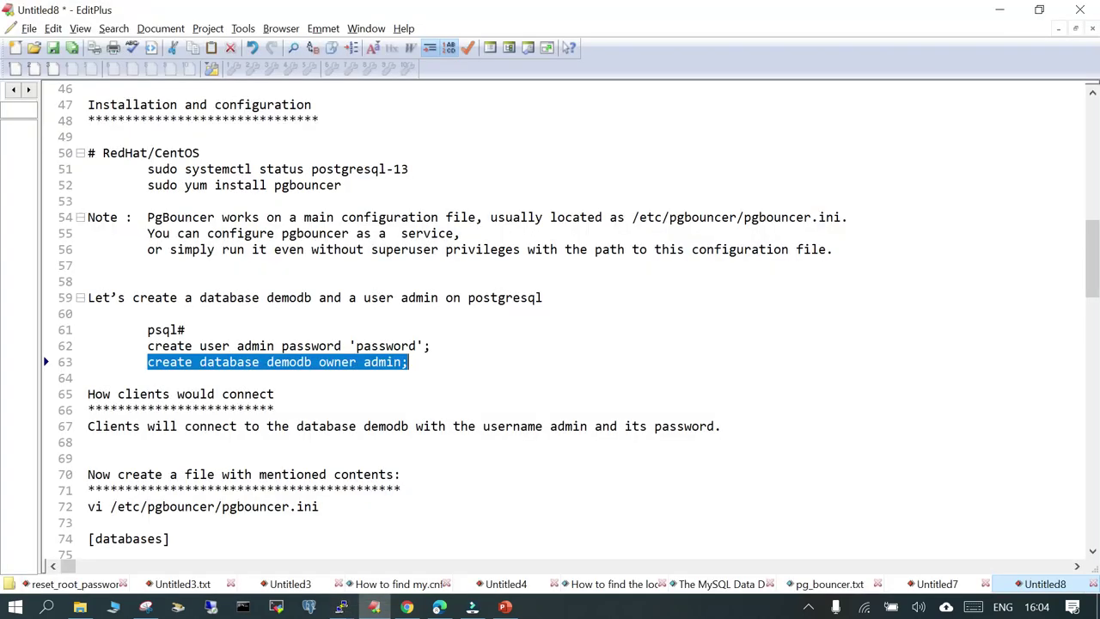
scroll(550, 322, "down", 2)
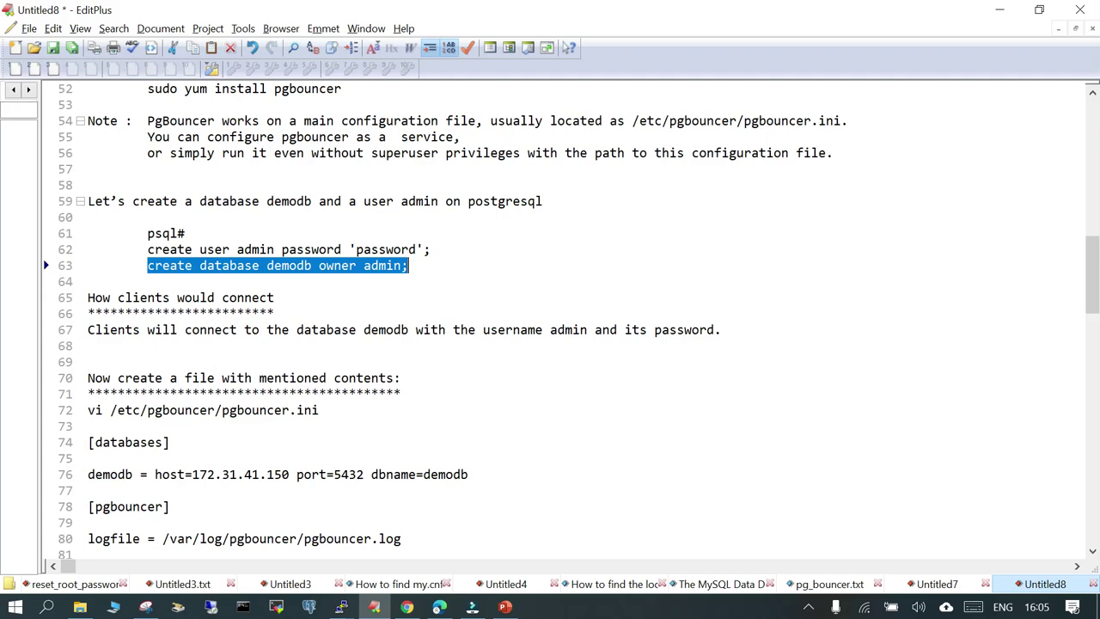
scroll(571, 320, "down", 3)
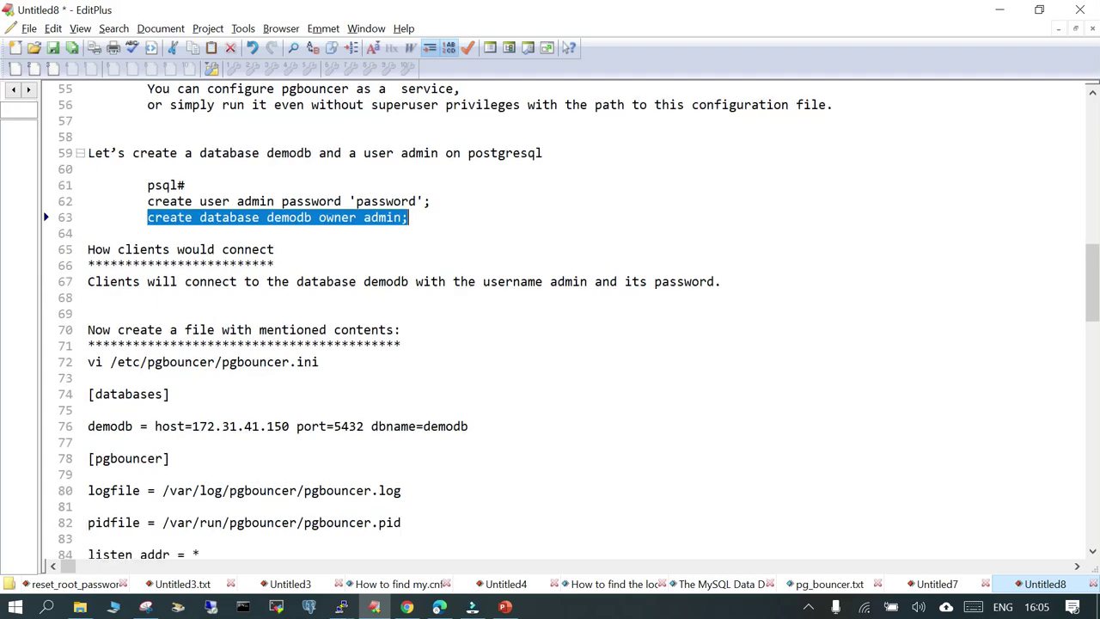
scroll(571, 321, "down", 1)
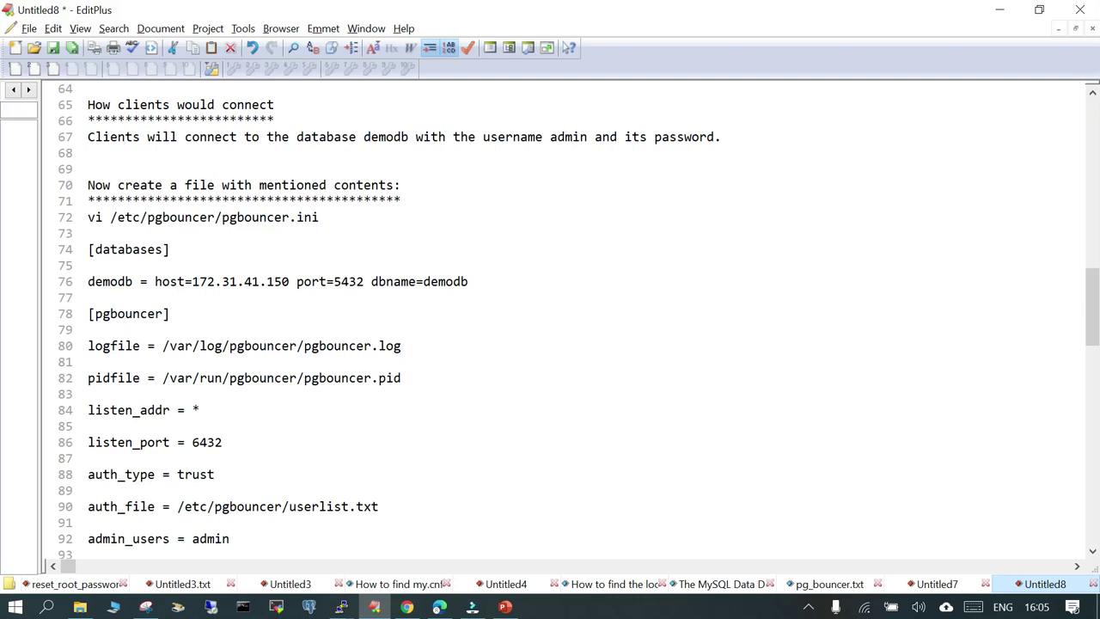
double_click(181, 218)
left_click(283, 229)
mouse_move(290, 218)
left_mouse_down()
mouse_move(110, 217)
mouse_move(320, 217)
left_mouse_up()
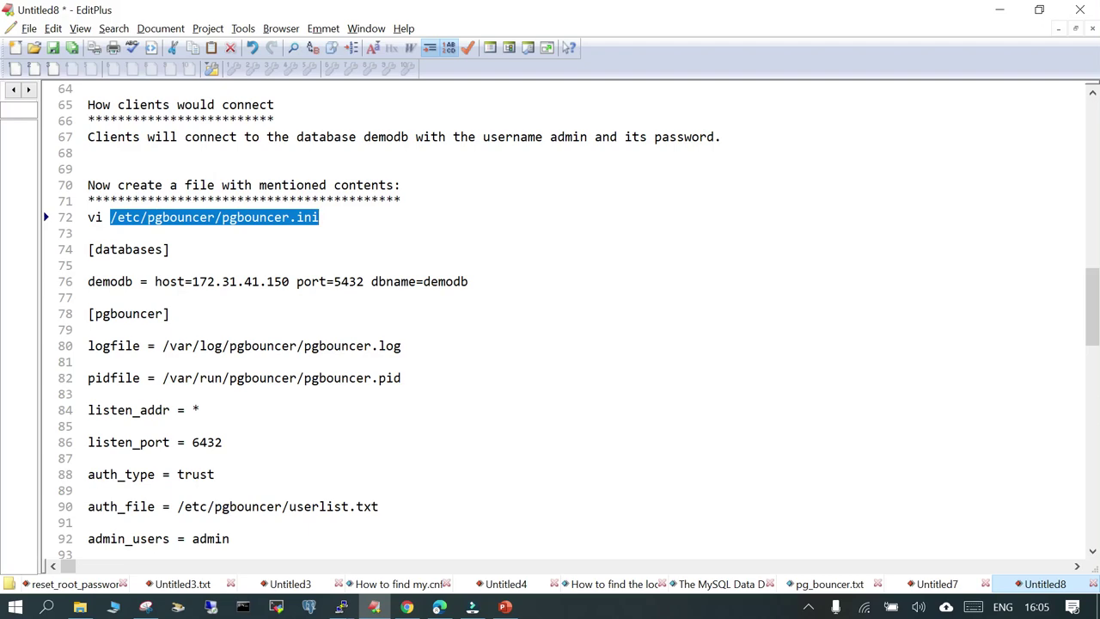
- Switch to the PuTTY session with psql, quit psql and display /etc/pgbouncer/pgbouncer.ini with cat
mouse_move(342, 607)
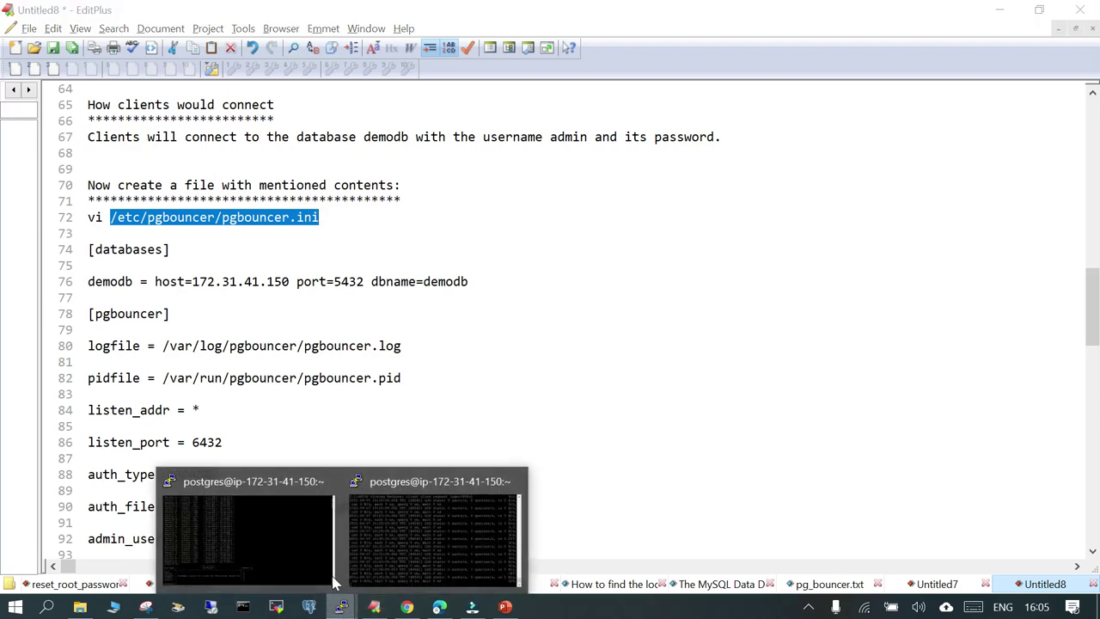
left_click(246, 537)
type("\\q")
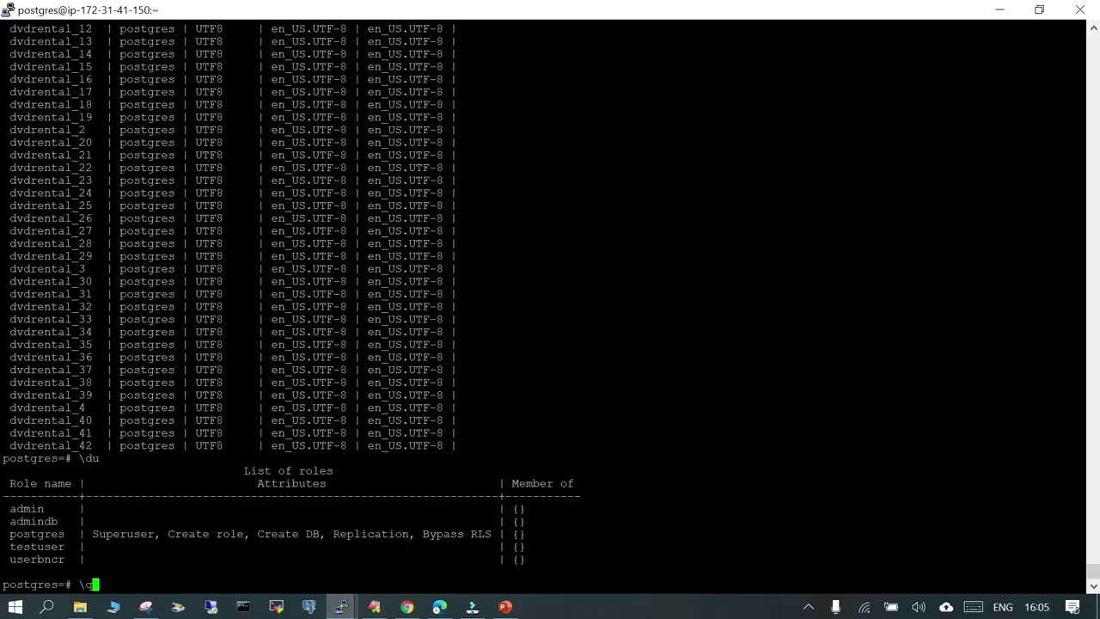
key("Return")
type("cat")
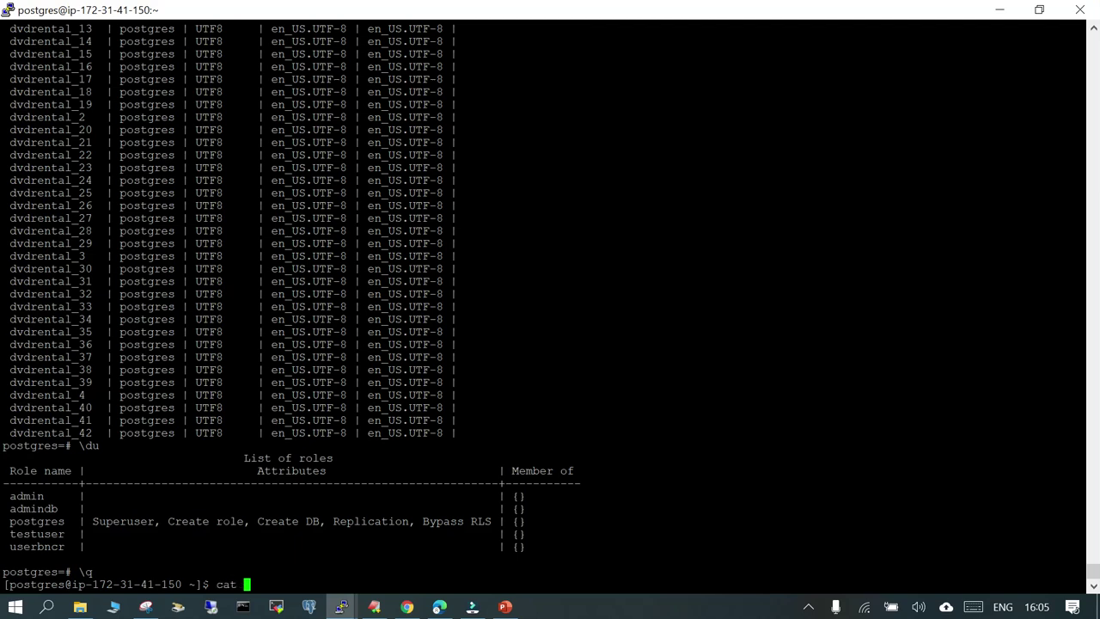
type(" /etc/pgbouncer/pgbouncer.ini")
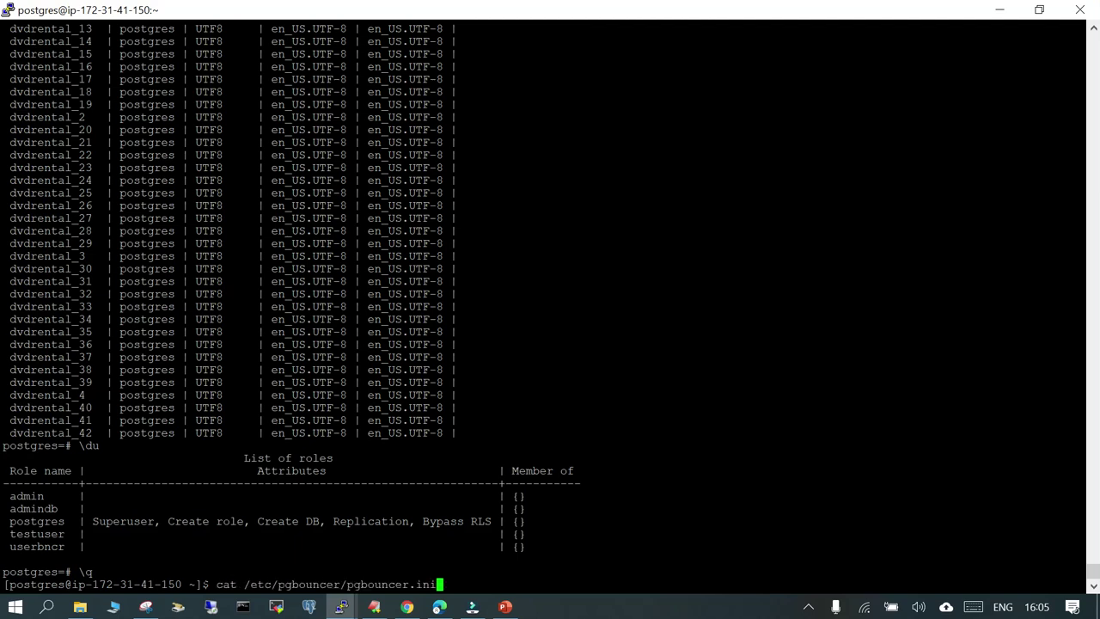
key("Return")
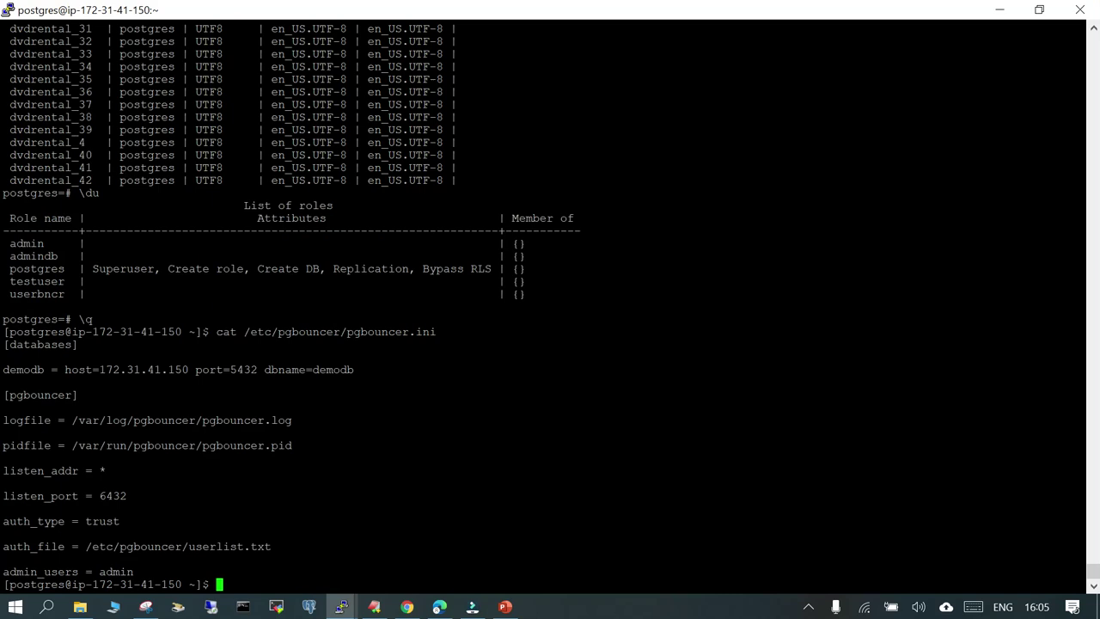
- Examine the demodb host, port and dbname entry under [databases] and the logfile and pidfile settings under [pgbouncer]
double_click(41, 344)
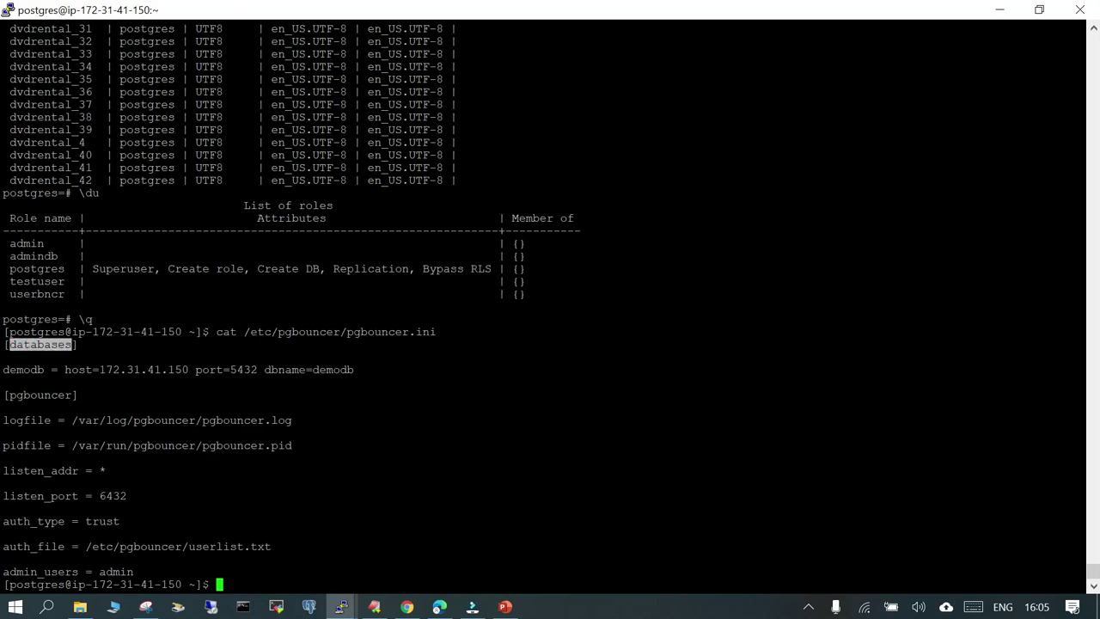
double_click(23, 369)
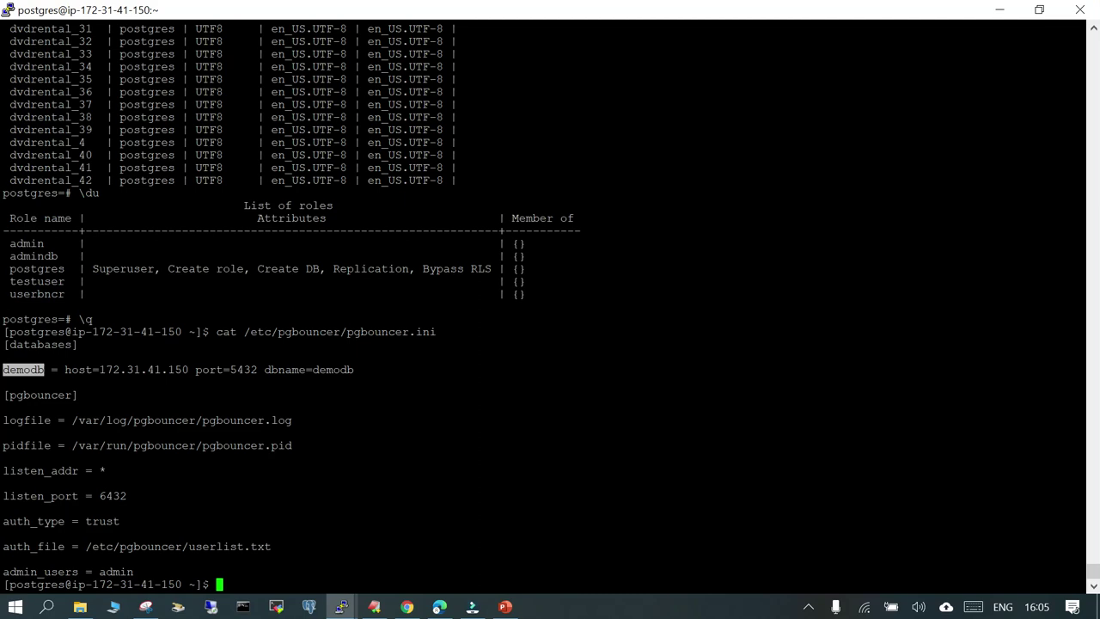
double_click(209, 369)
double_click(243, 370)
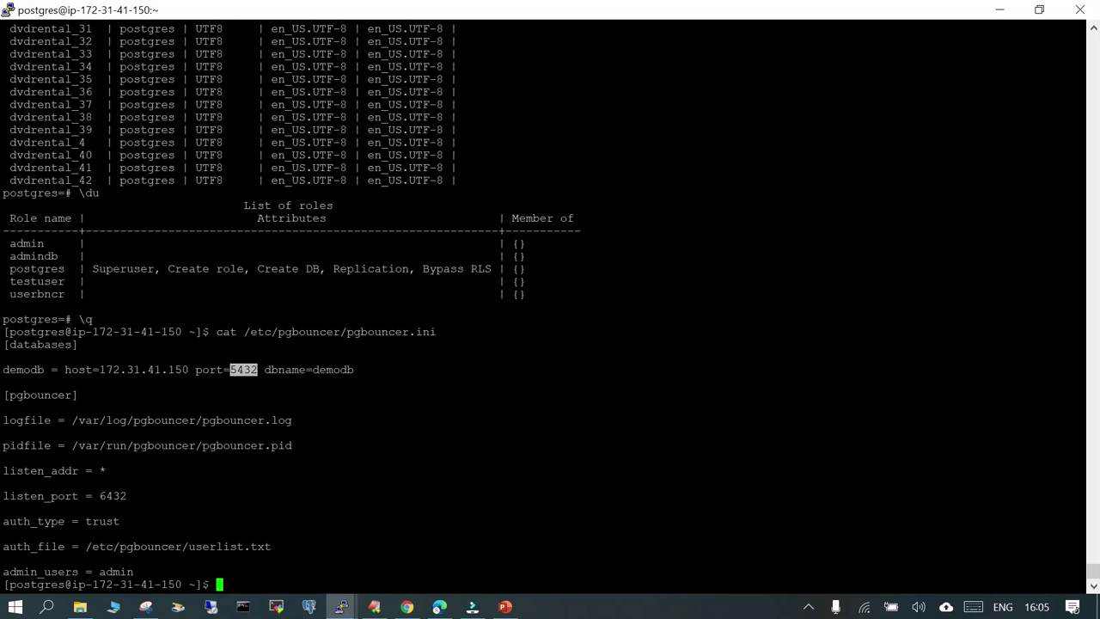
double_click(332, 370)
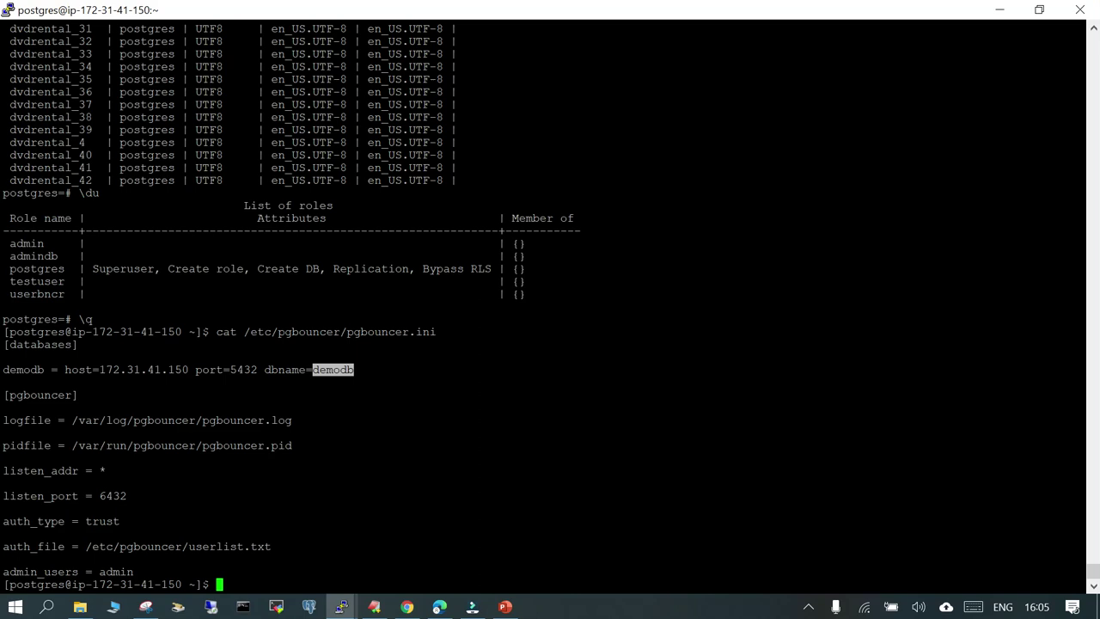
double_click(26, 394)
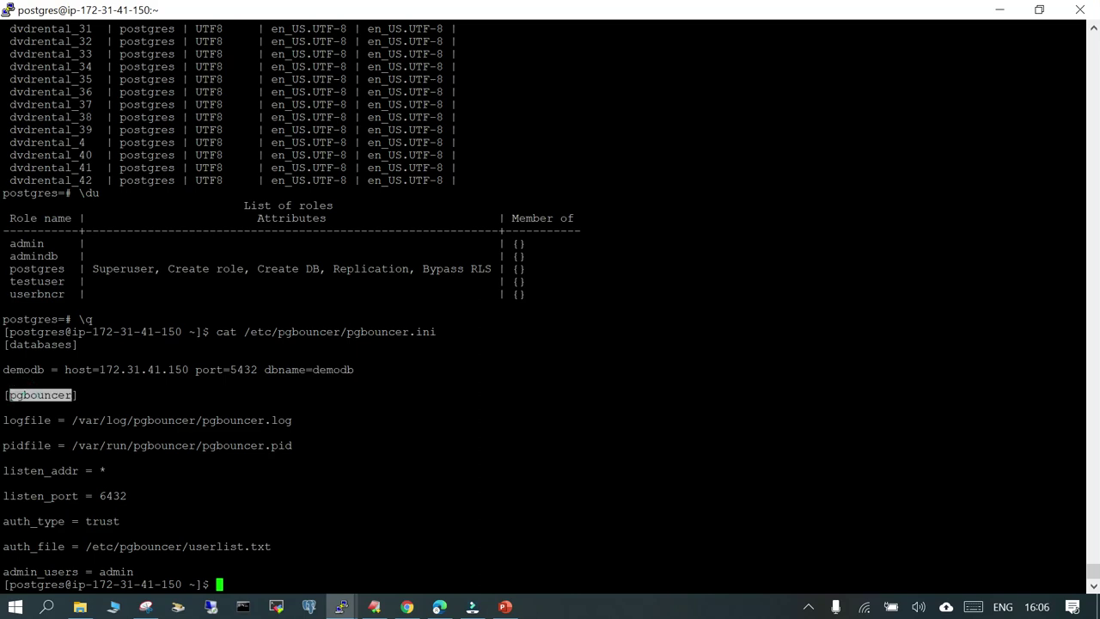
double_click(181, 419)
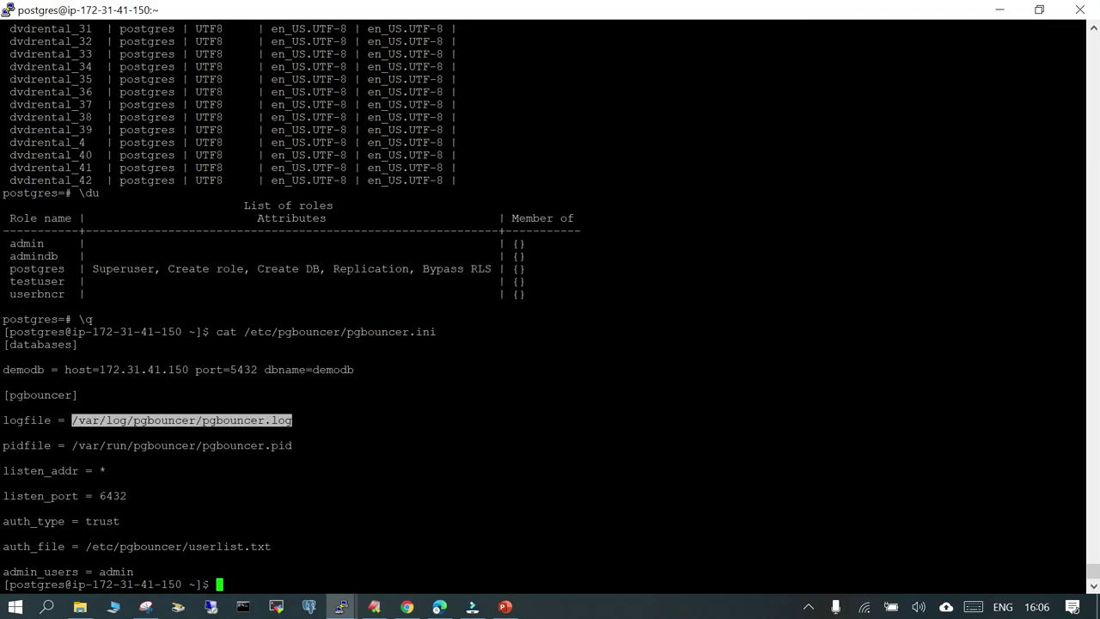
double_click(26, 446)
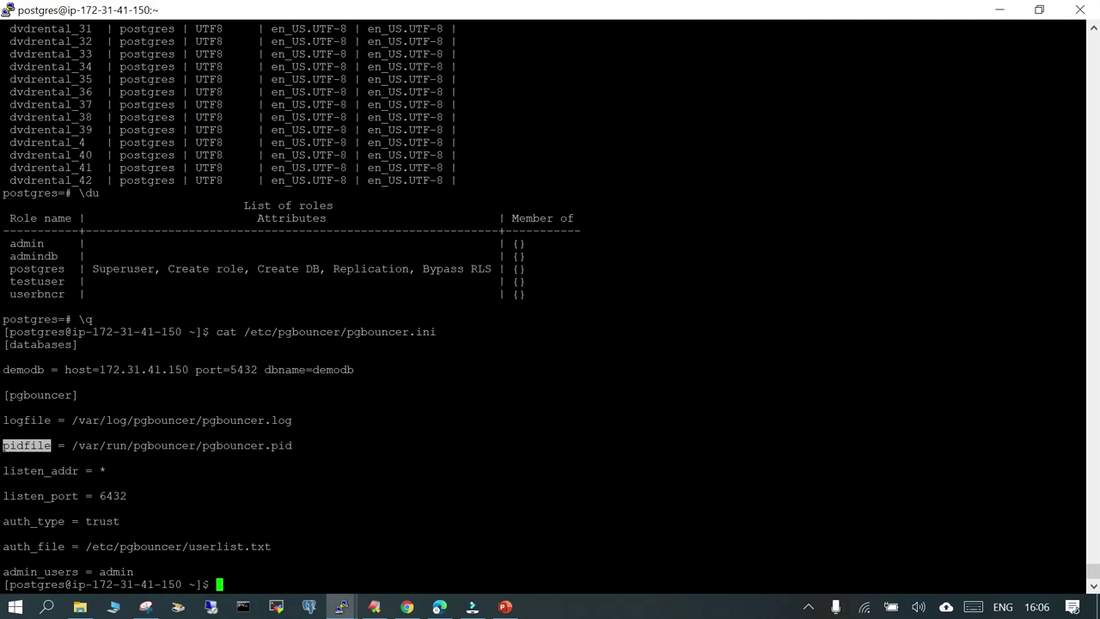
- Display the auth_file /etc/pgbouncer/userlist.txt with cat and check its admin entry against the demodb connection setting
double_click(178, 547)
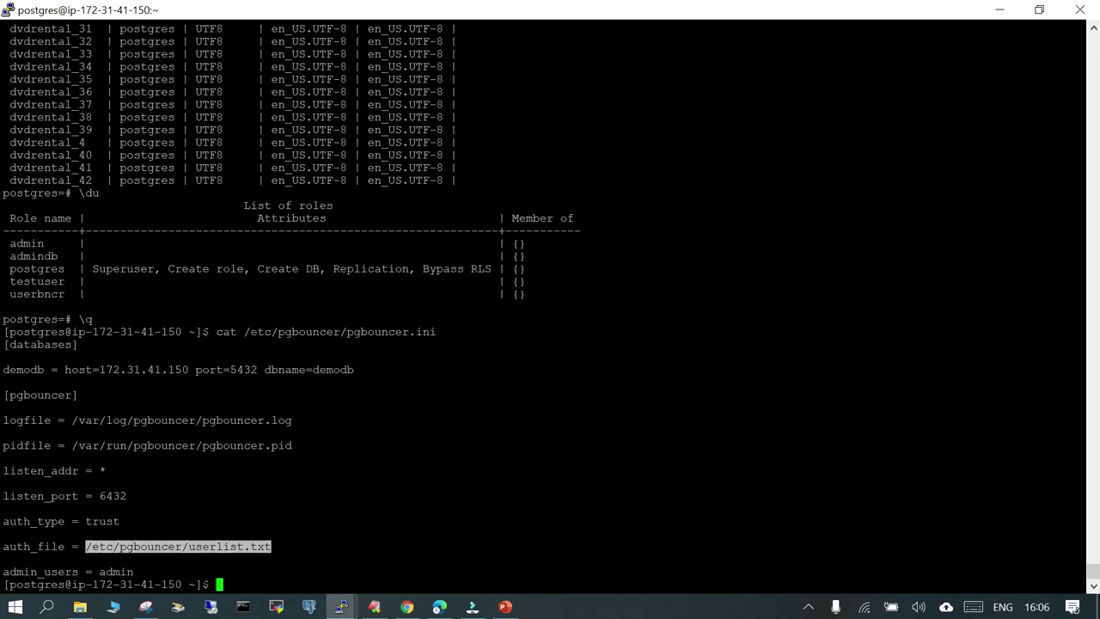
type("car")
key("BackSpace")
type("t")
type("/etc/pgbouncer/userlist.txt")
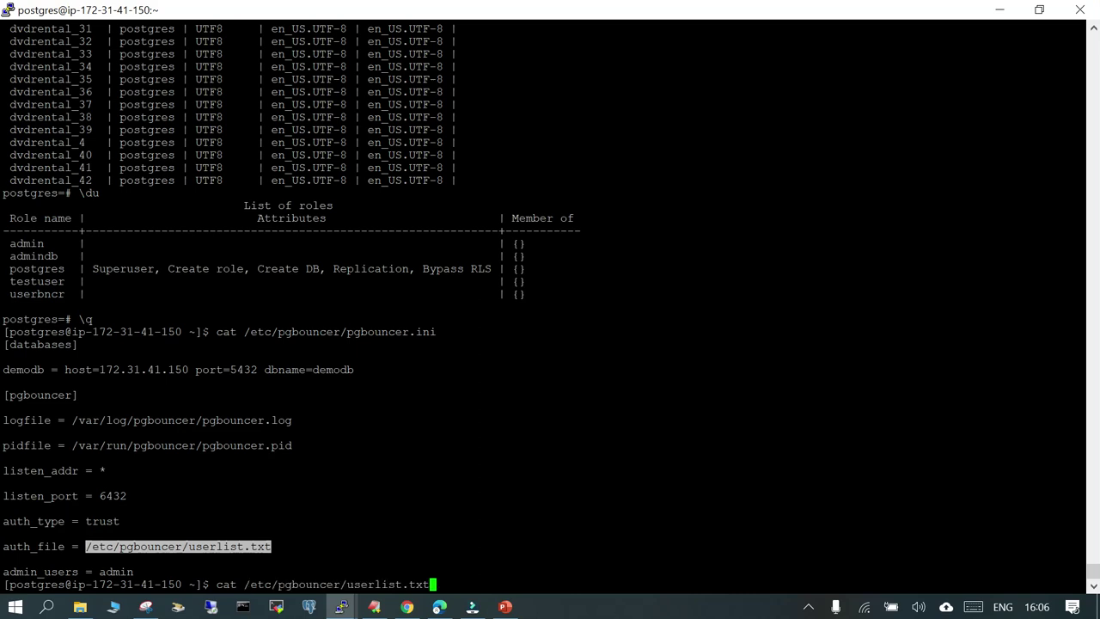
key("Return")
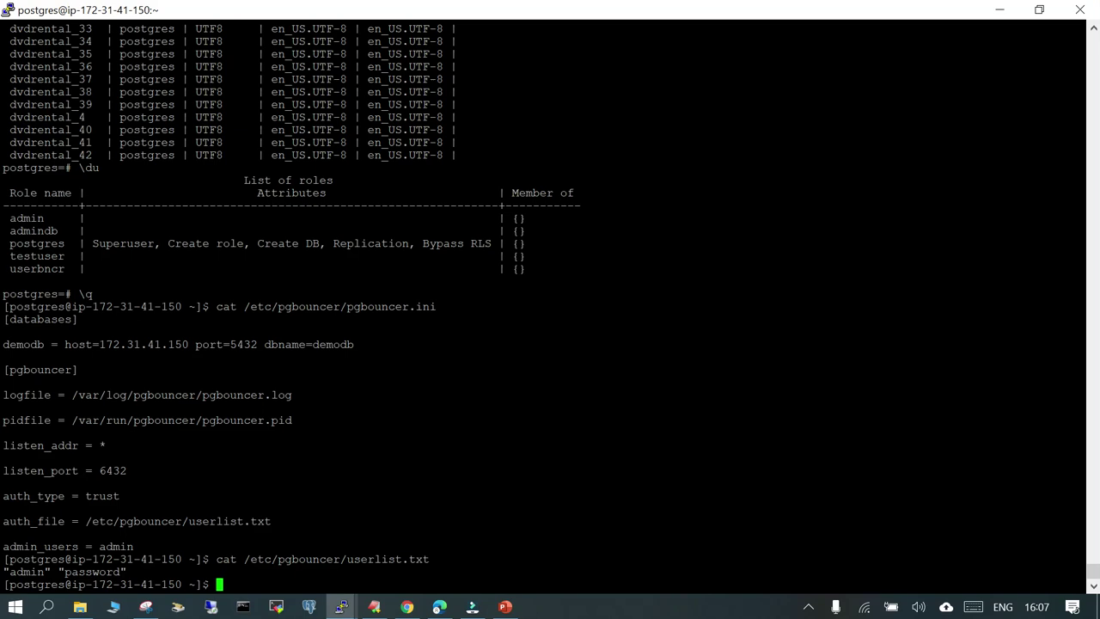
double_click(335, 344)
double_click(26, 572)
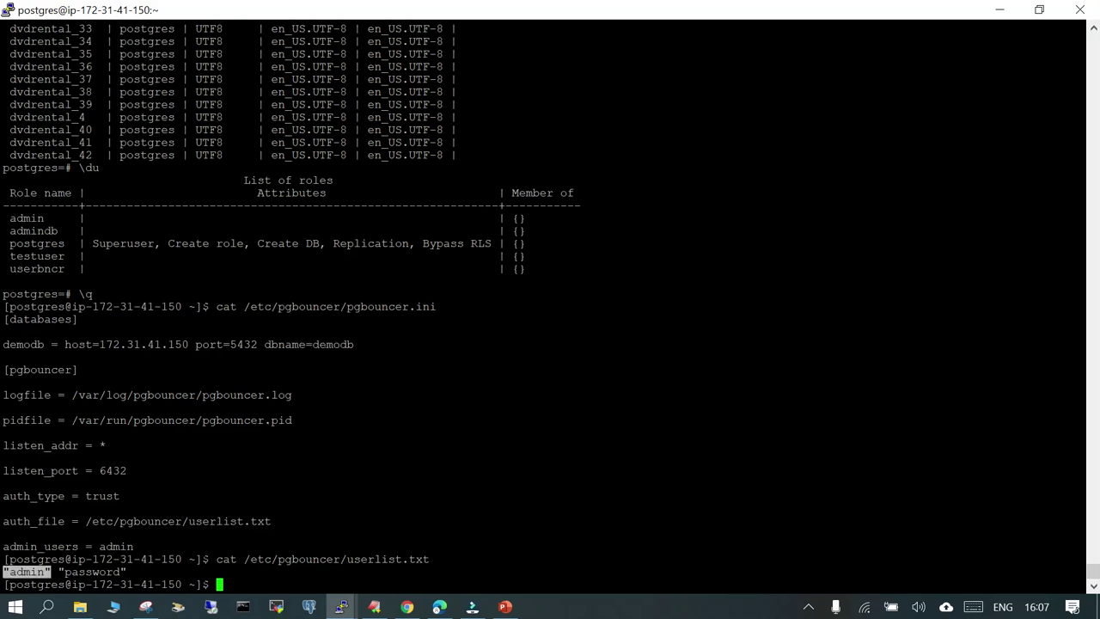
- Take the userlist.txt path from the EditPlus notes and display /etc/pgbouncer/userlist.txt again with cat in the PuTTY session
left_click(374, 607)
scroll(550, 318, "down", 2)
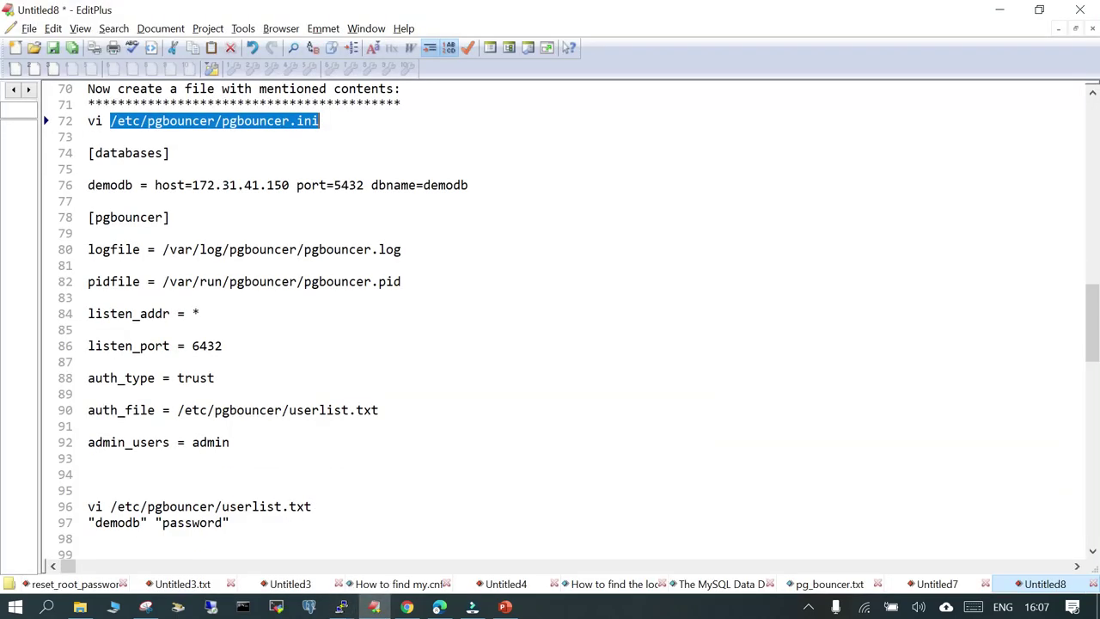
scroll(550, 318, "down", 2)
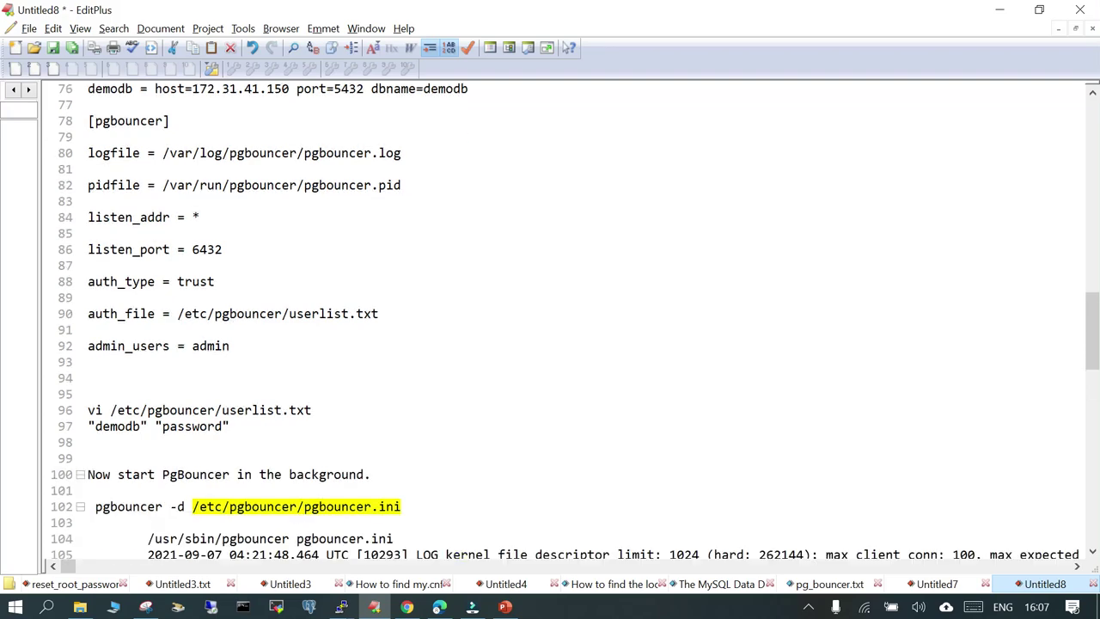
left_click_drag(110, 410, 311, 410)
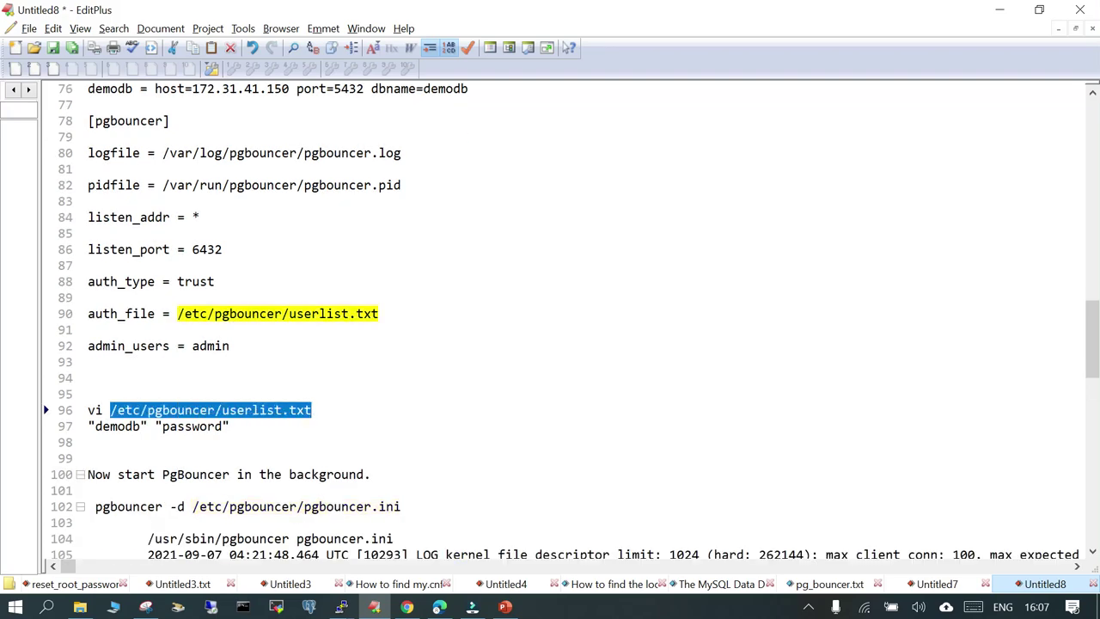
mouse_move(341, 607)
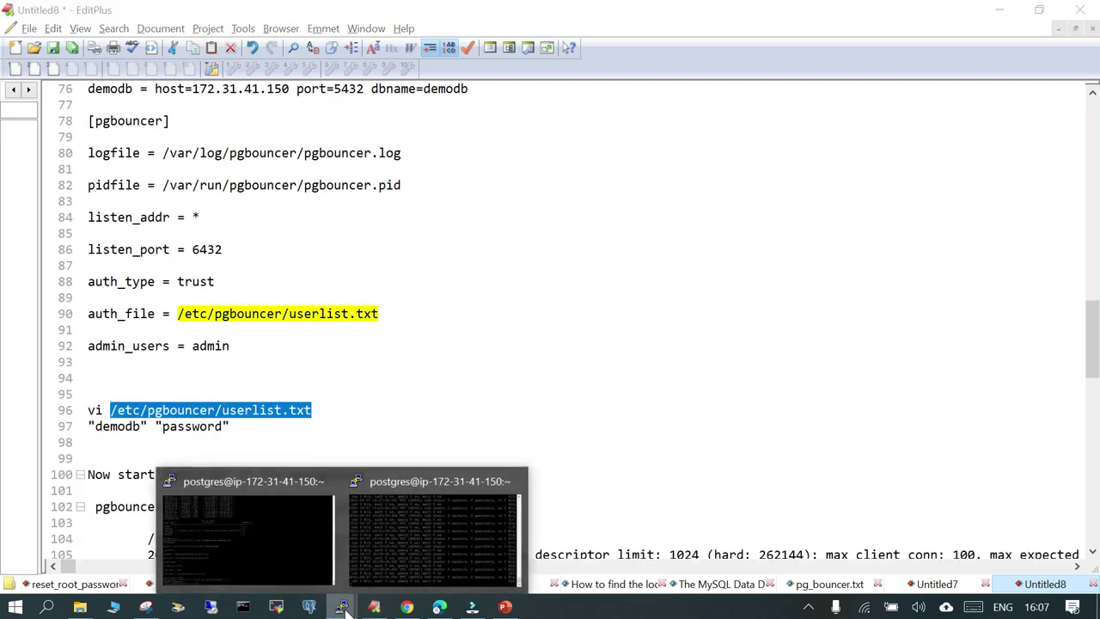
left_click(265, 534)
type("cat /etc/pgbouncer/userlist.txt")
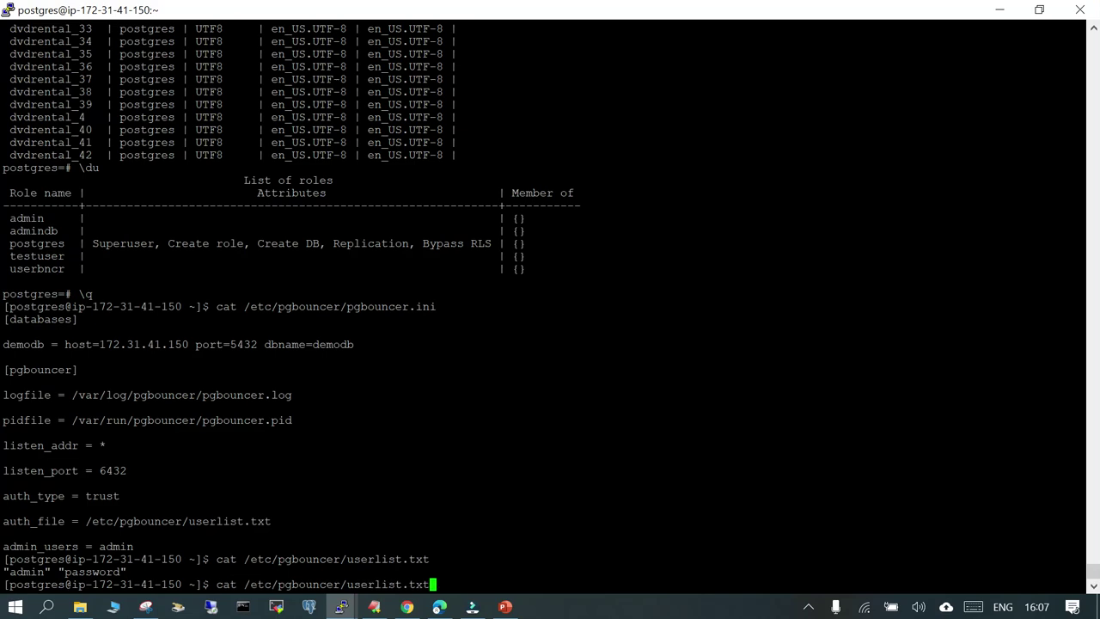
key("Return")
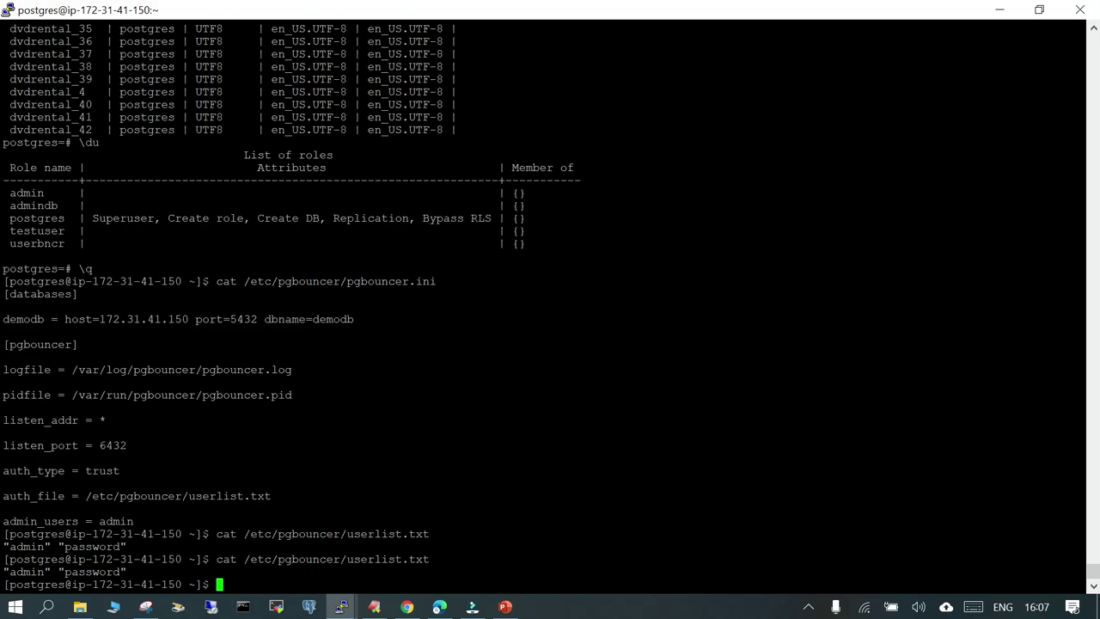
left_click(374, 607)
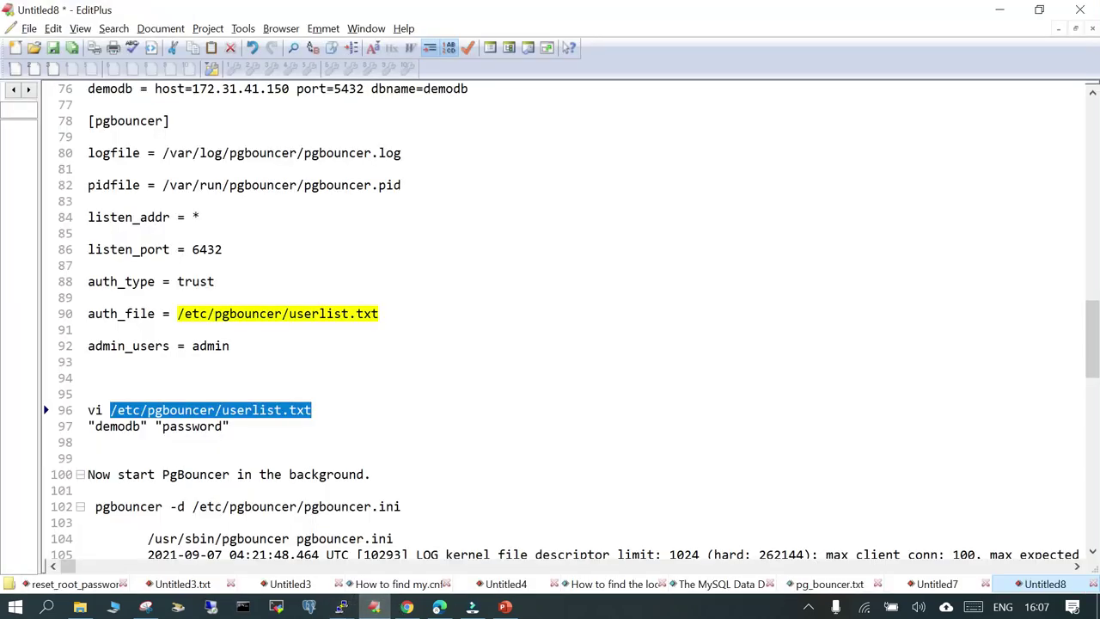
scroll(572, 321, "down", 1)
scroll(571, 321, "down", 2)
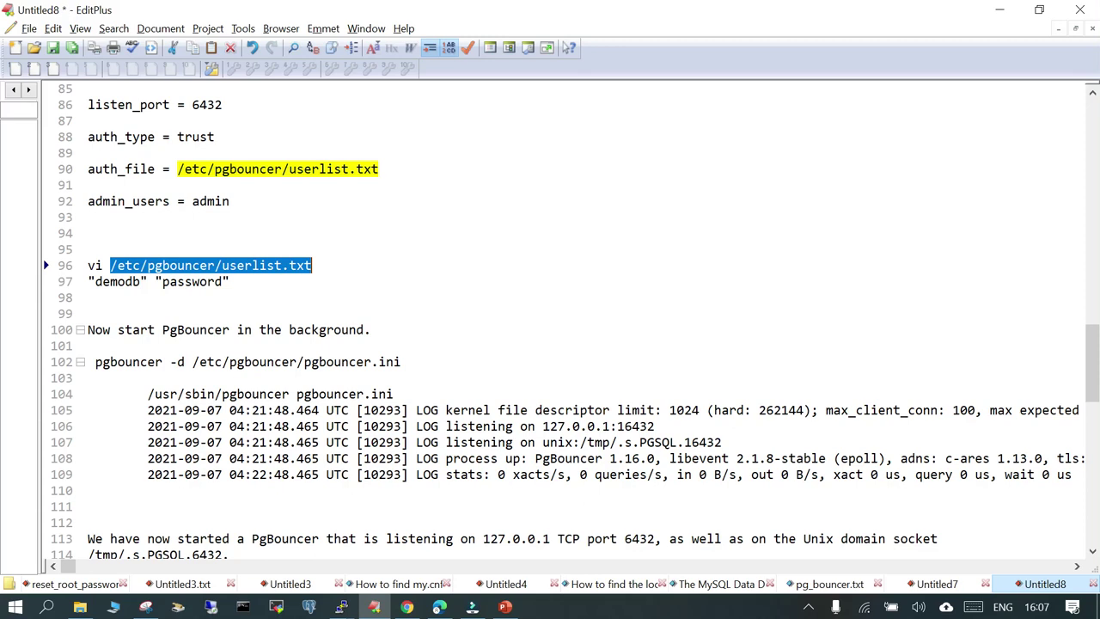
left_click_drag(95, 362, 401, 362)
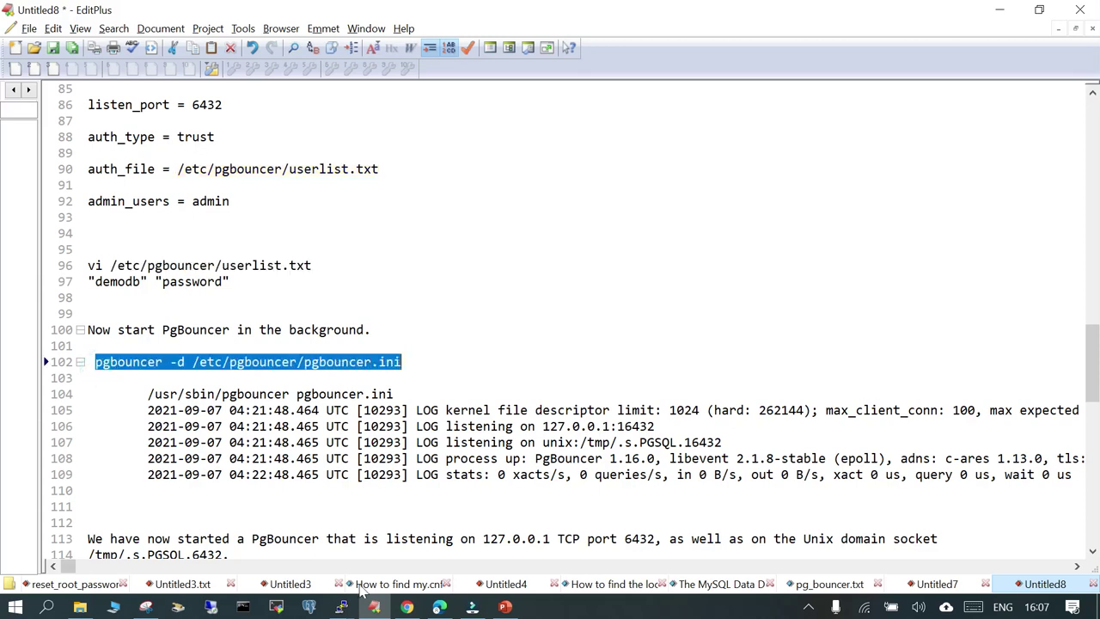
mouse_move(341, 607)
left_click(269, 539)
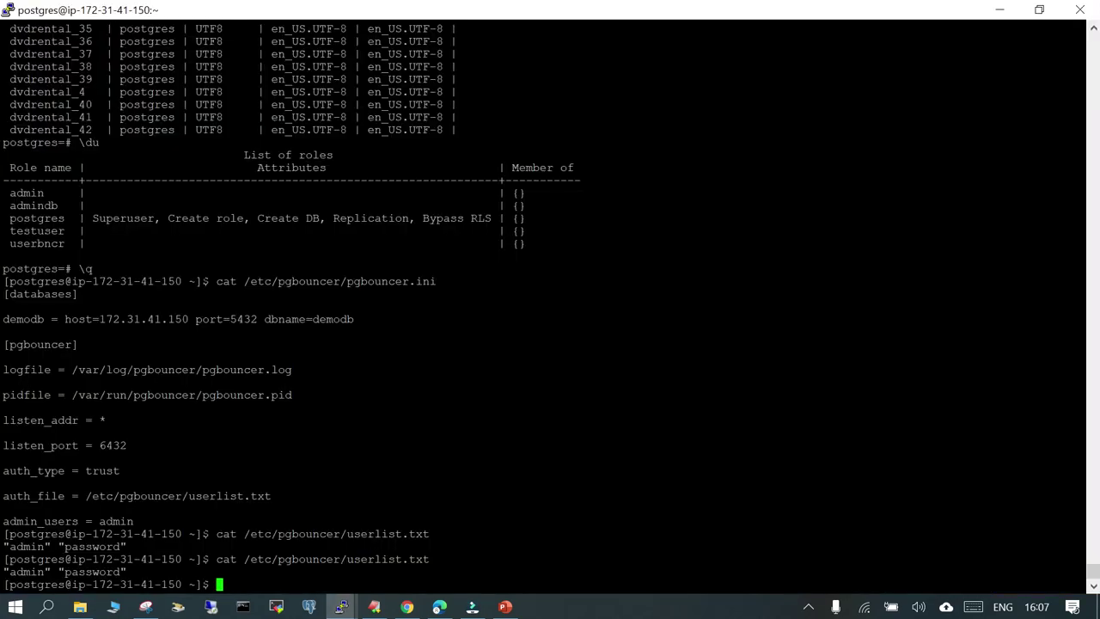
- Take the process lookup from the EditPlus notes and run ps -ef|grep "pgbouncer -d"|grep -v grep | awk '{print $2}' in the PuTTY session
left_click(374, 607)
scroll(559, 318, "down", 4)
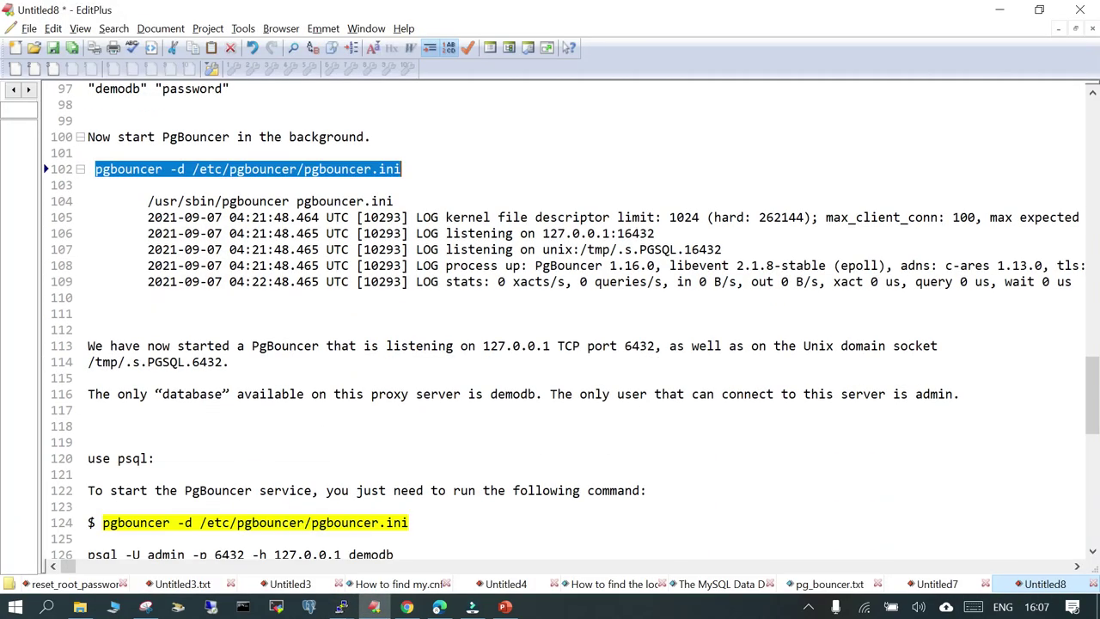
scroll(558, 318, "down", 8)
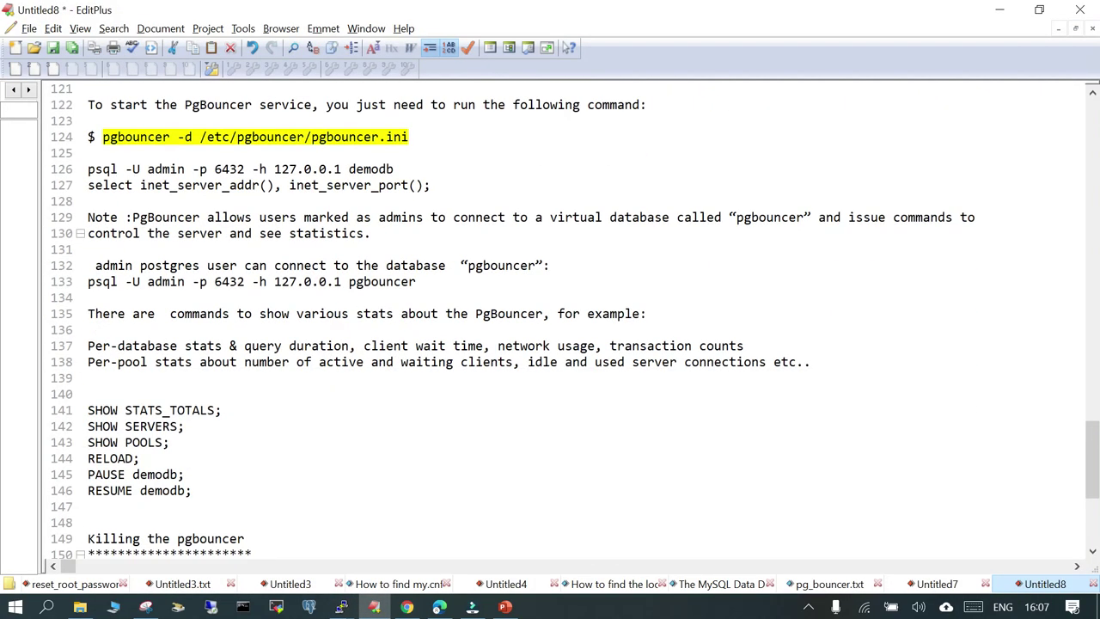
scroll(559, 318, "down", 2)
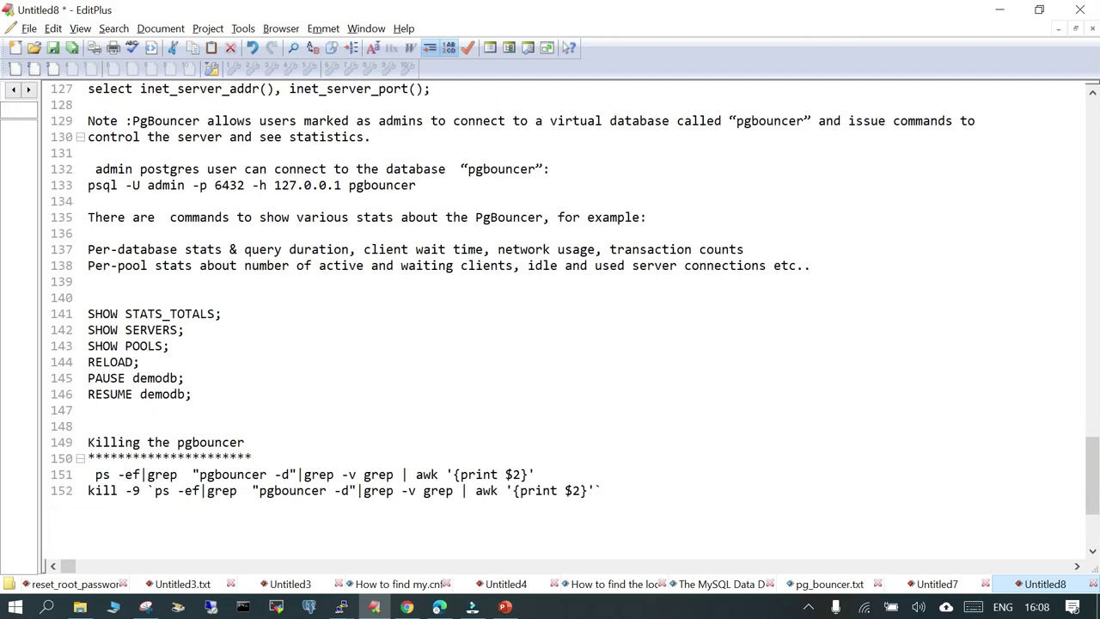
left_click(74, 477)
key("ctrl+c")
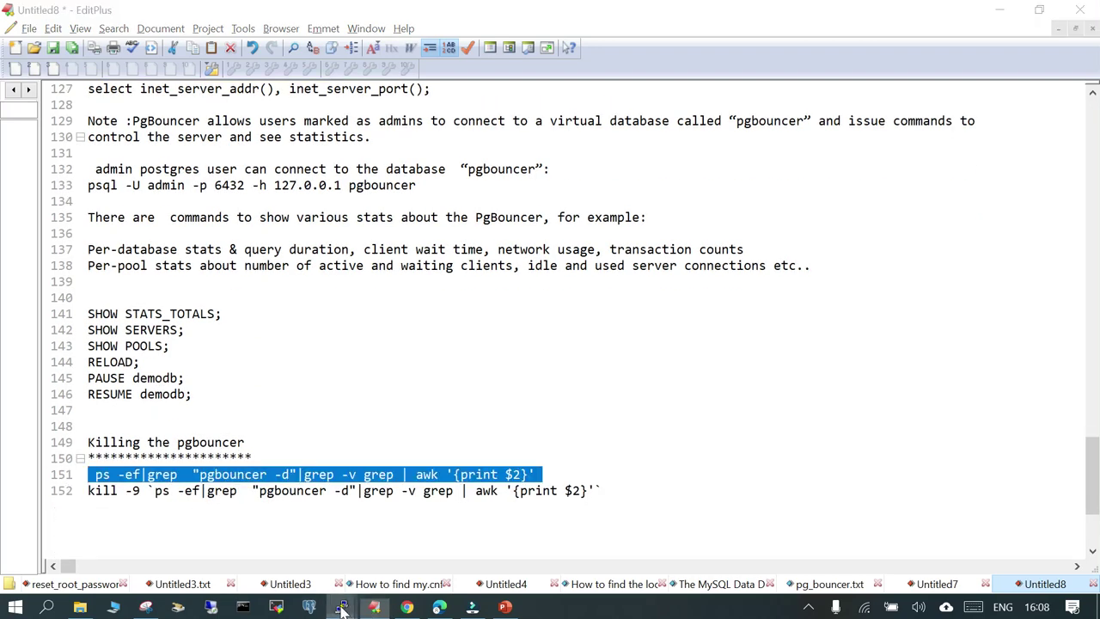
left_click(341, 607)
key("shift+Insert")
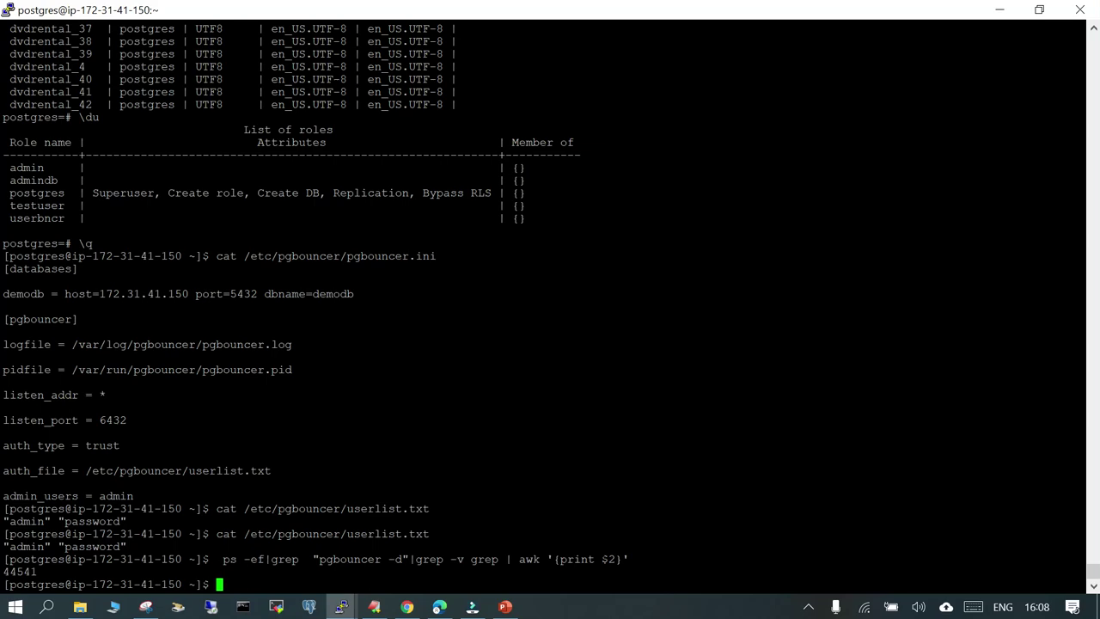
- Kill the running PgBouncer process in PuTTY with the kill -9 command from the EditPlus notes, which embeds the ps process lookup
left_click(373, 607)
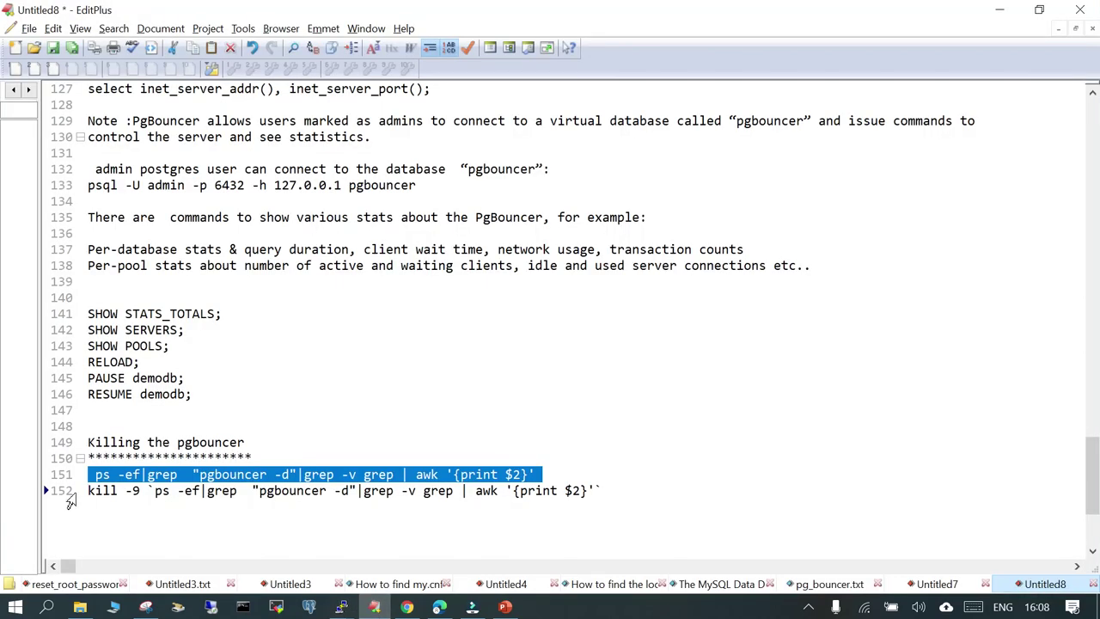
left_click(69, 497)
key("ctrl+c")
left_click(341, 607)
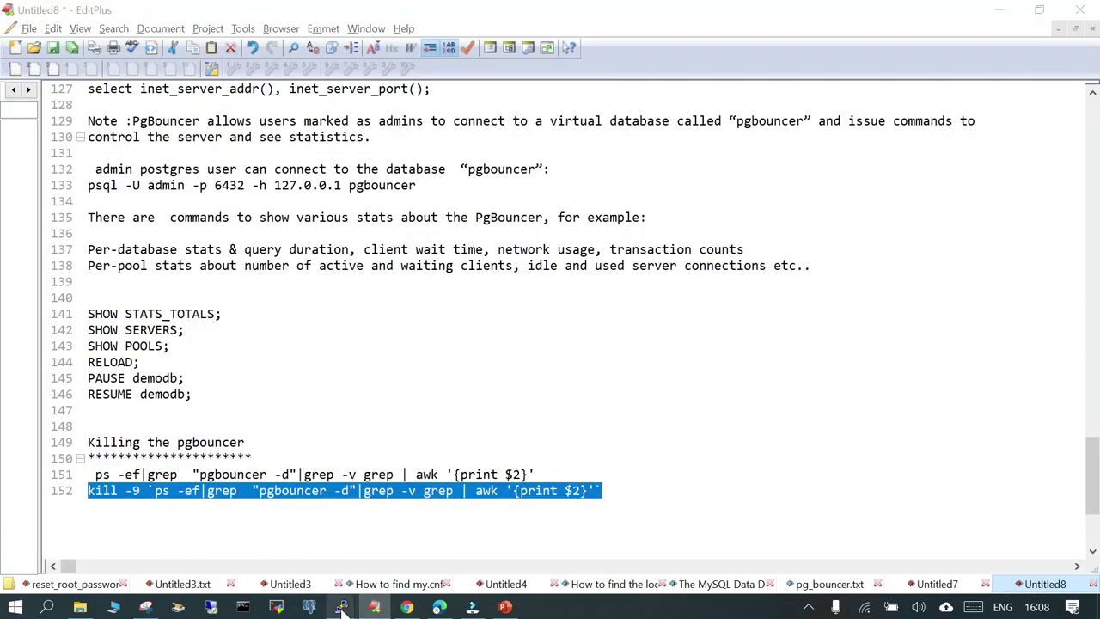
left_click(238, 547)
key("shift+Insert")
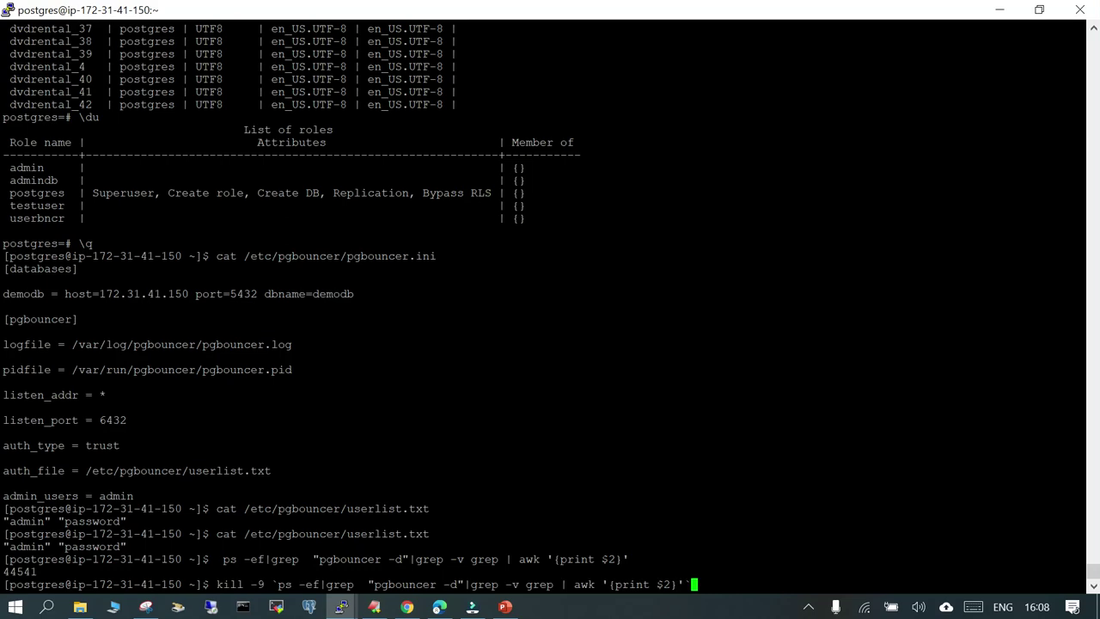
key("Return")
key("Return")
- Rerun the ps lookup for "pgbouncer -d" to check for any remaining PgBouncer process
key("Up")
key("Up")
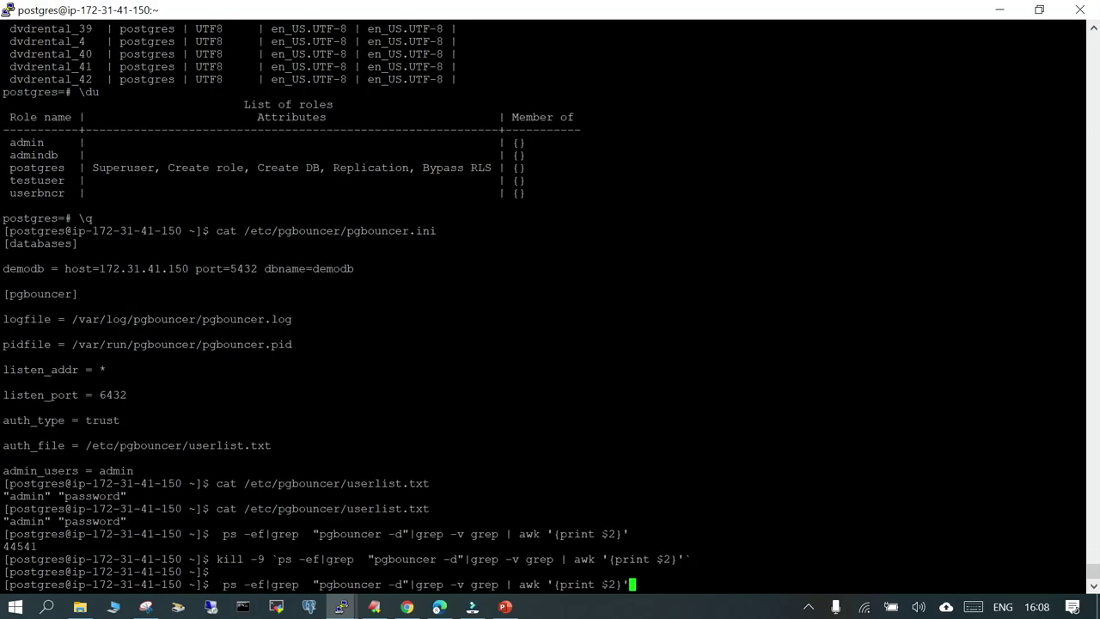
key("Return")
left_click(374, 607)
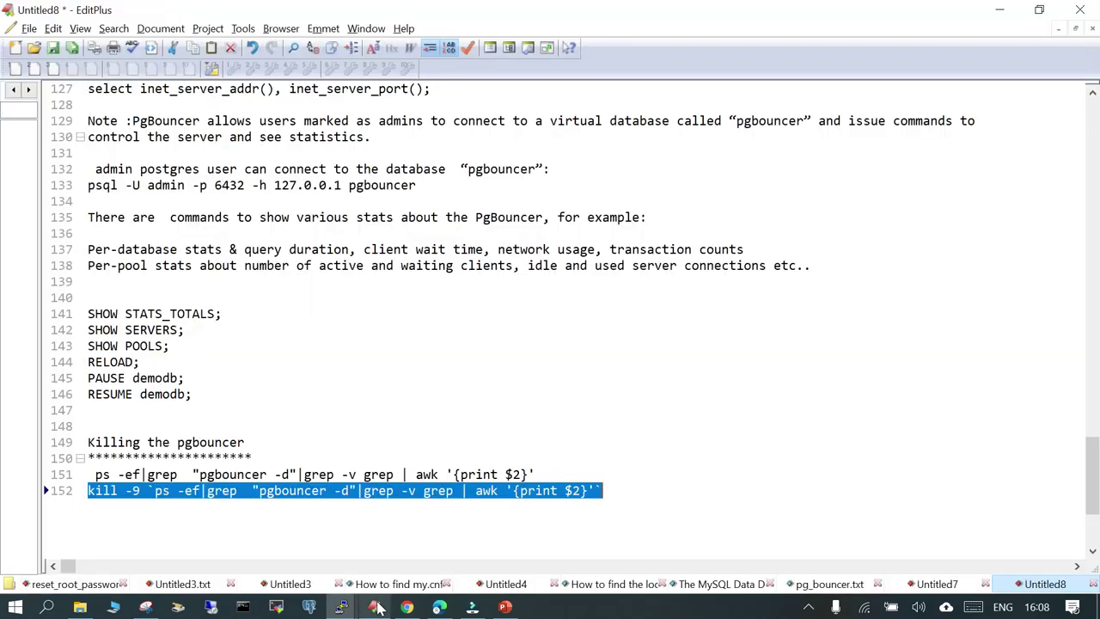
scroll(550, 318, "up", 3)
scroll(550, 318, "up", 1)
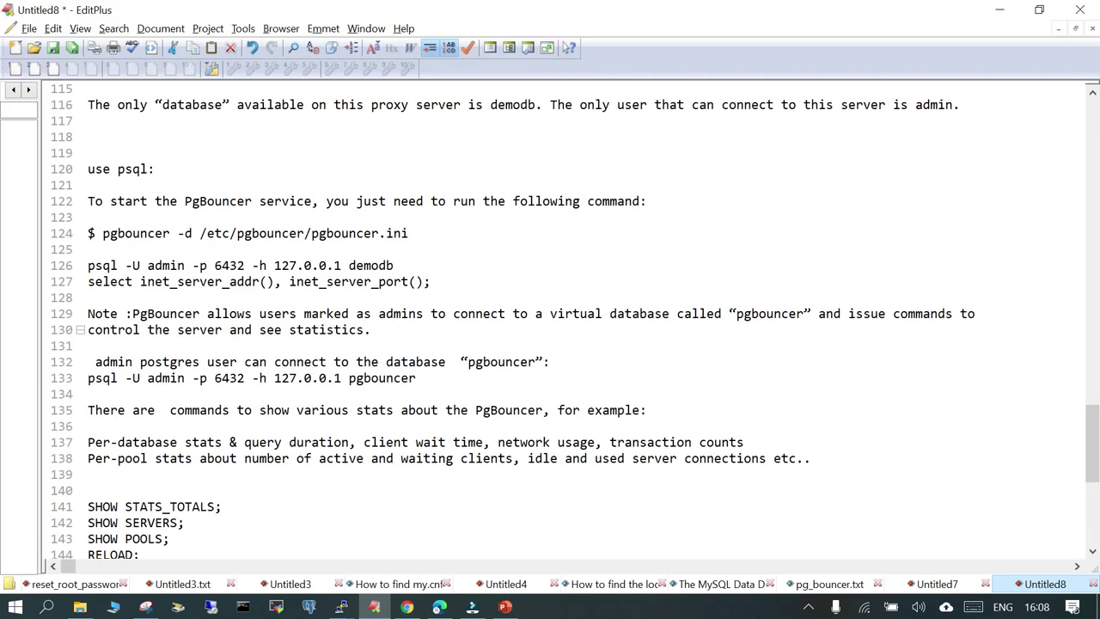
left_click(201, 233)
left_click_drag(102, 233, 409, 233)
key("ctrl+c")
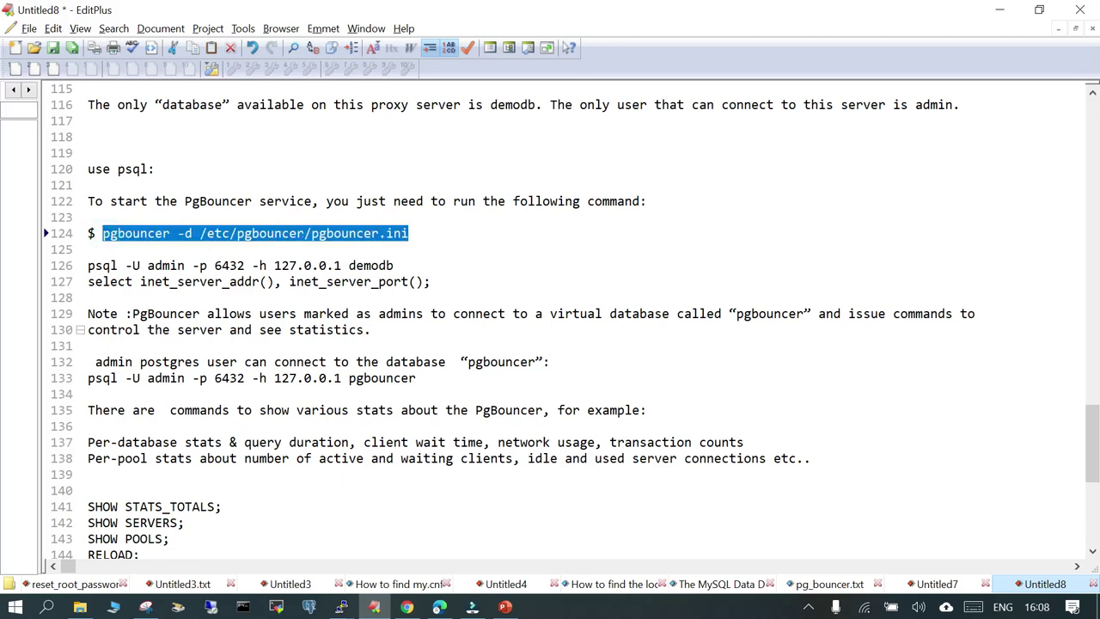
left_click(342, 607)
left_click(245, 535)
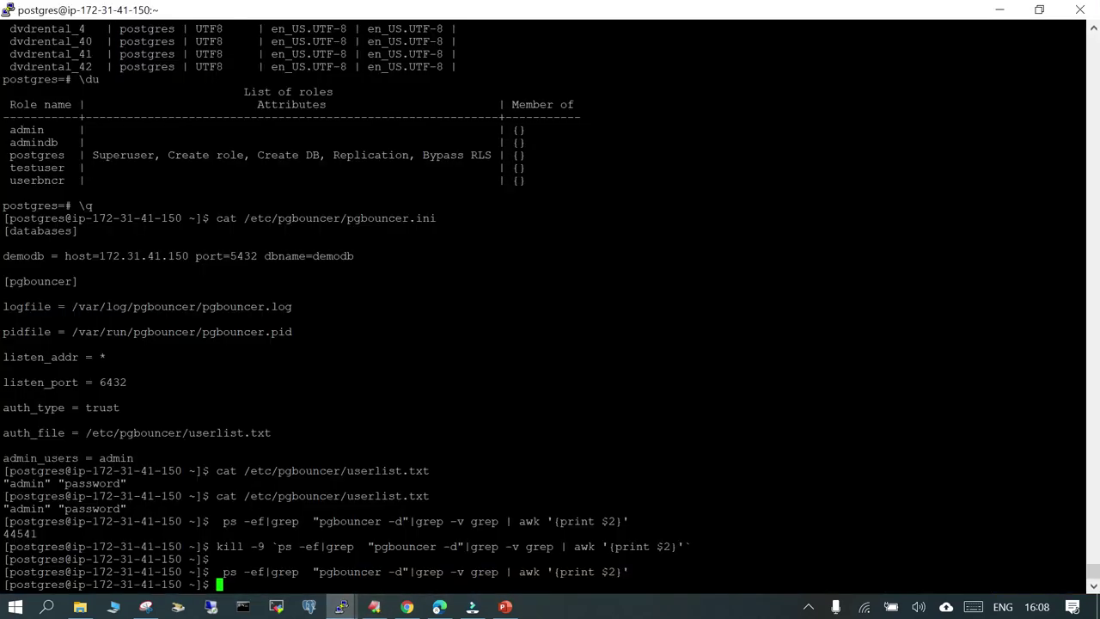
key("shift+Insert")
key("ctrl+c")
key("Return")
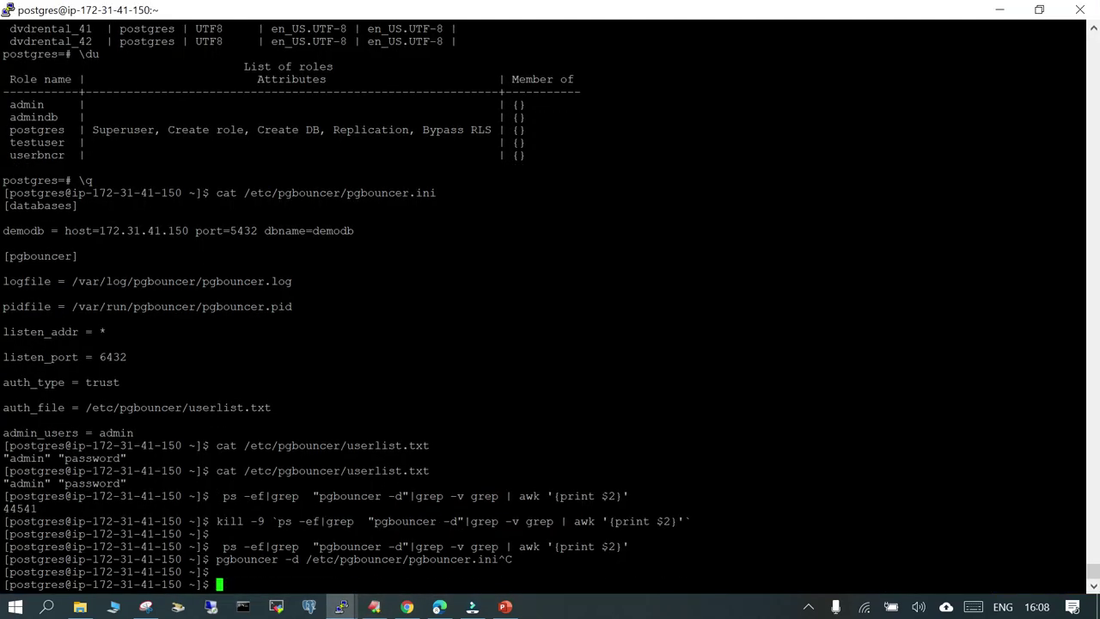
- Display /etc/pgbouncer/pgbouncer.ini with cat and review its [databases] entry and the logfile, pidfile and auth_file settings
type("cat")
left_click_drag(306, 559, 497, 559)
key("shift+Insert")
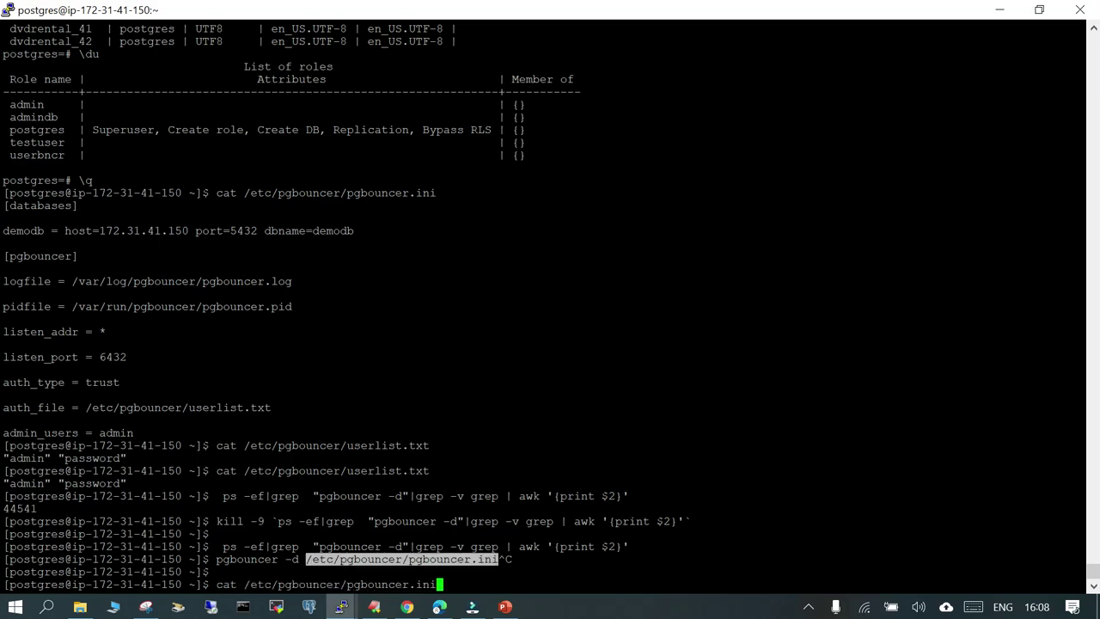
key("Return")
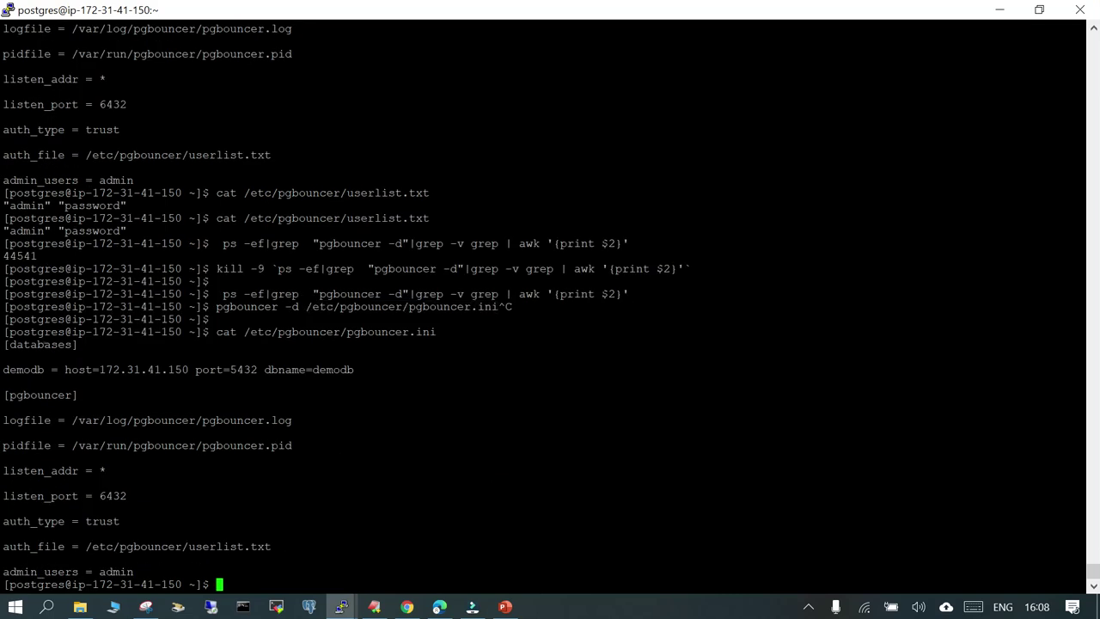
double_click(41, 344)
double_click(23, 370)
double_click(41, 395)
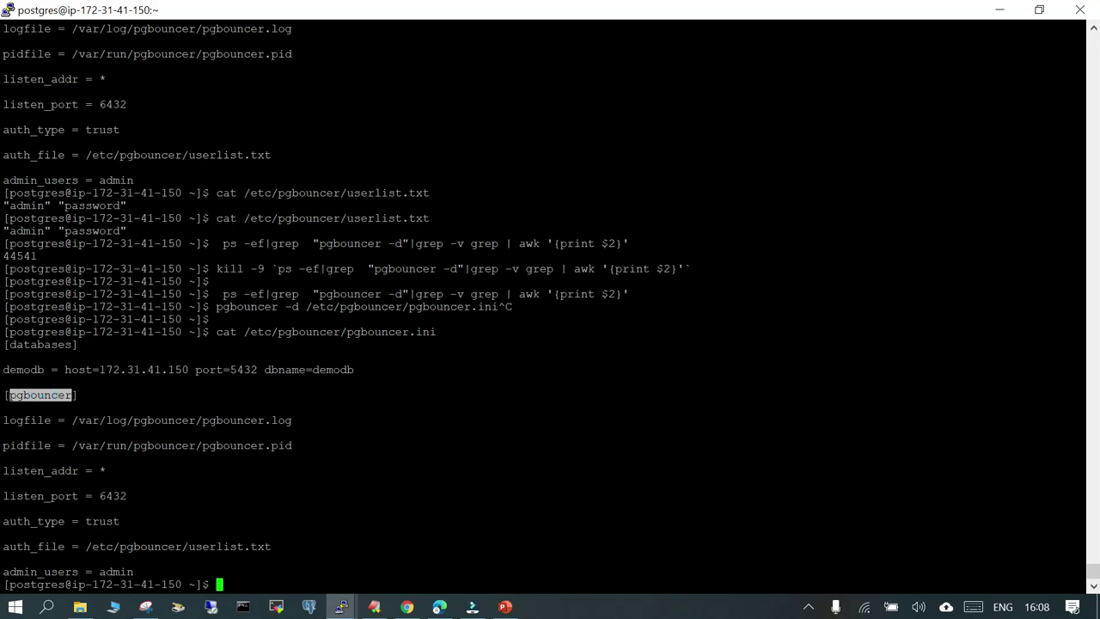
double_click(26, 420)
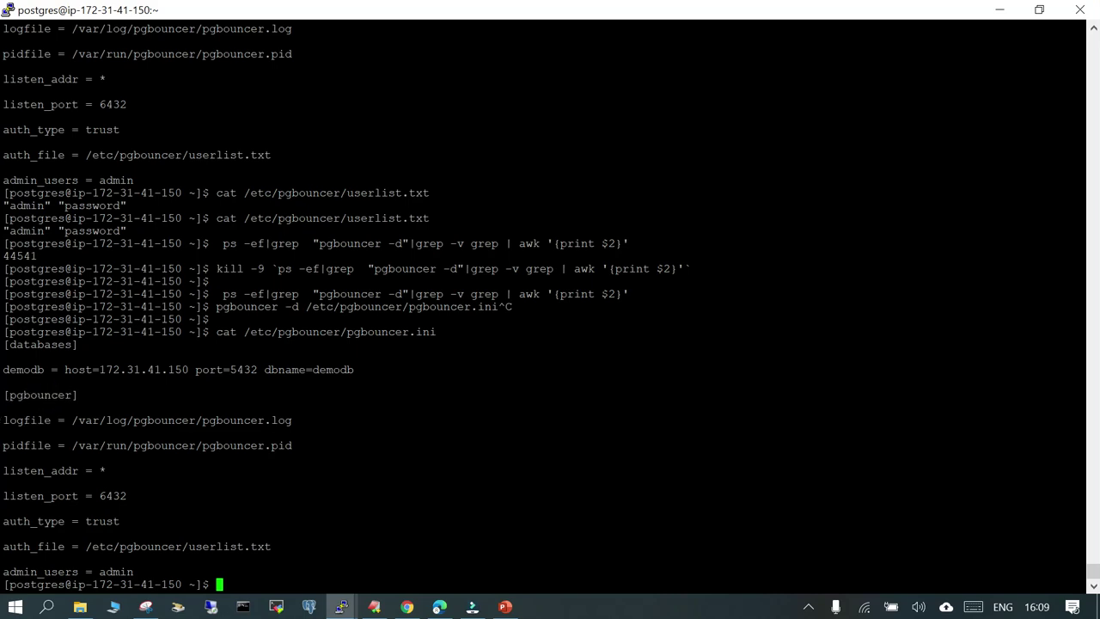
double_click(181, 419)
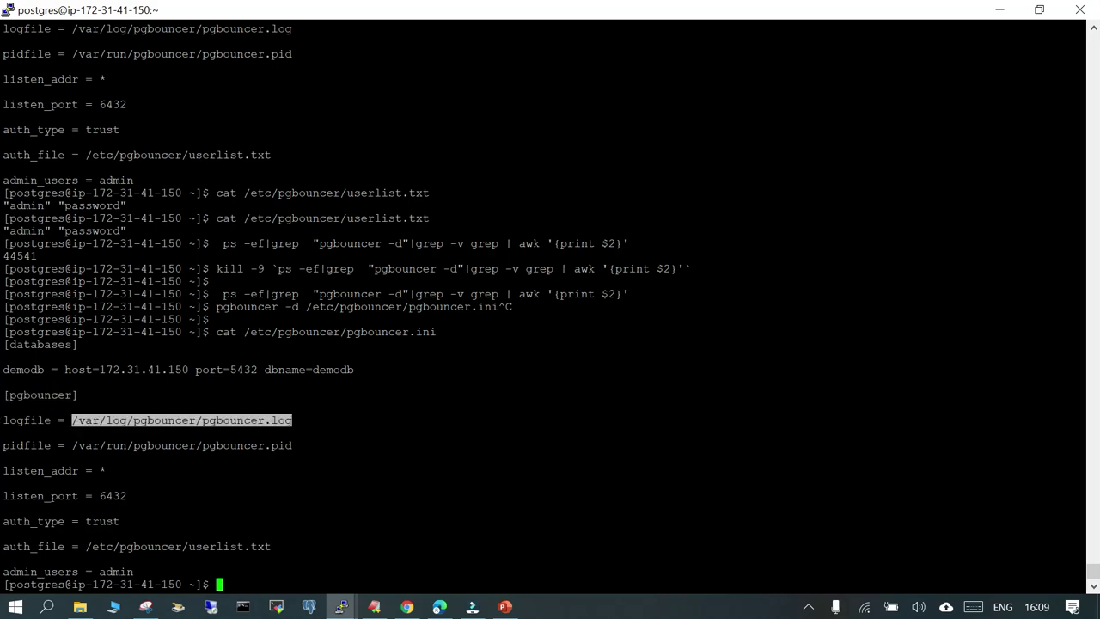
double_click(181, 445)
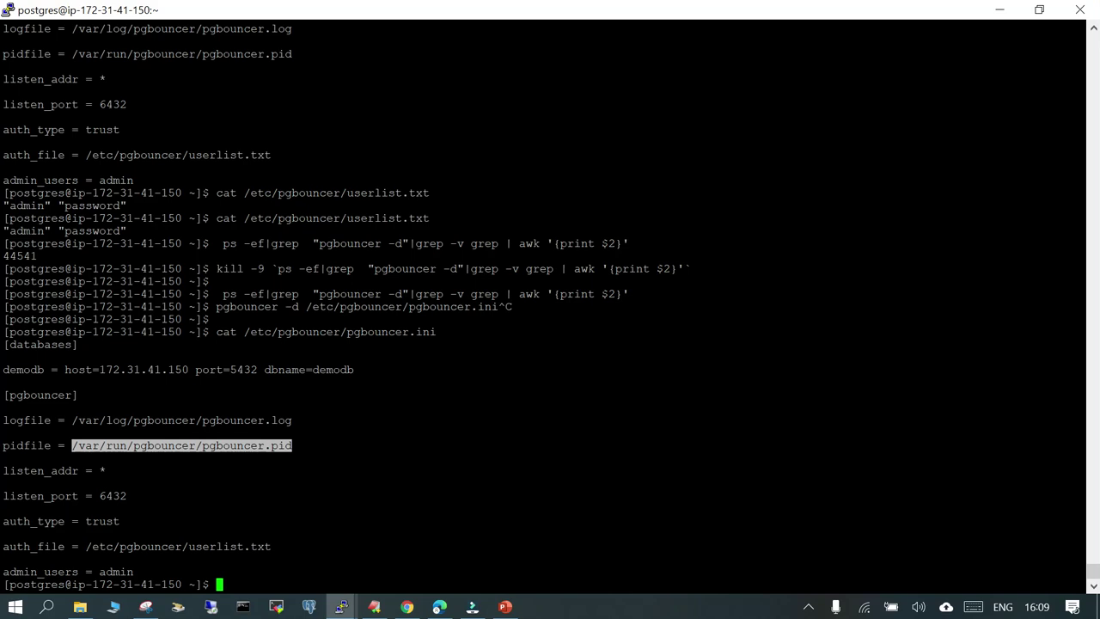
double_click(178, 547)
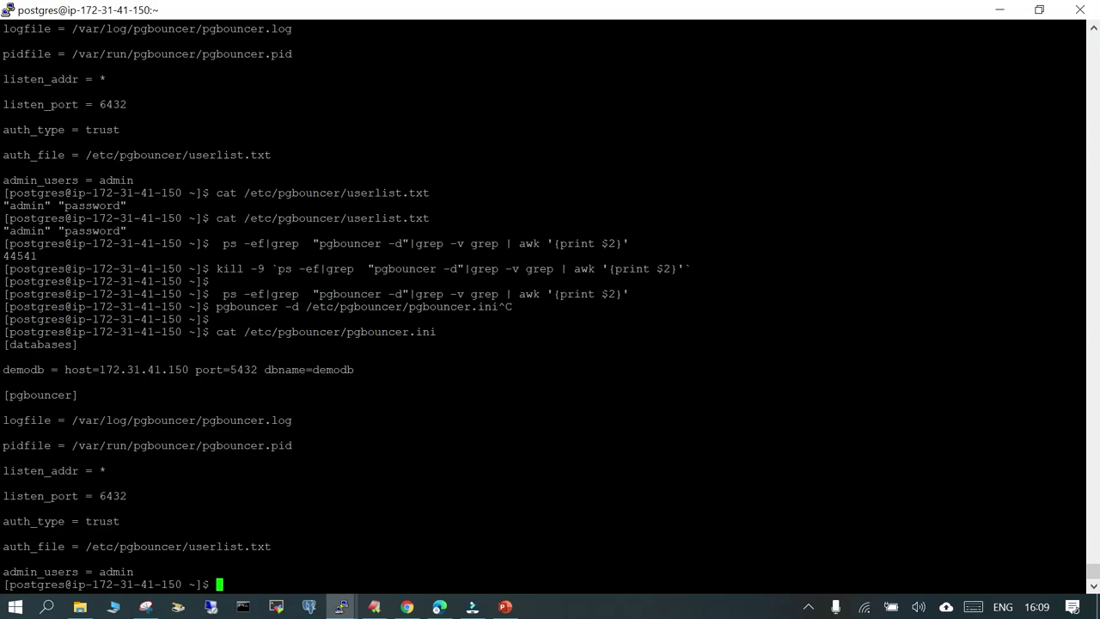
- Take the start command from the EditPlus notes and place pgbouncer -d /etc/pgbouncer/pgbouncer.ini at the PuTTY prompt without running it
left_click(373, 607)
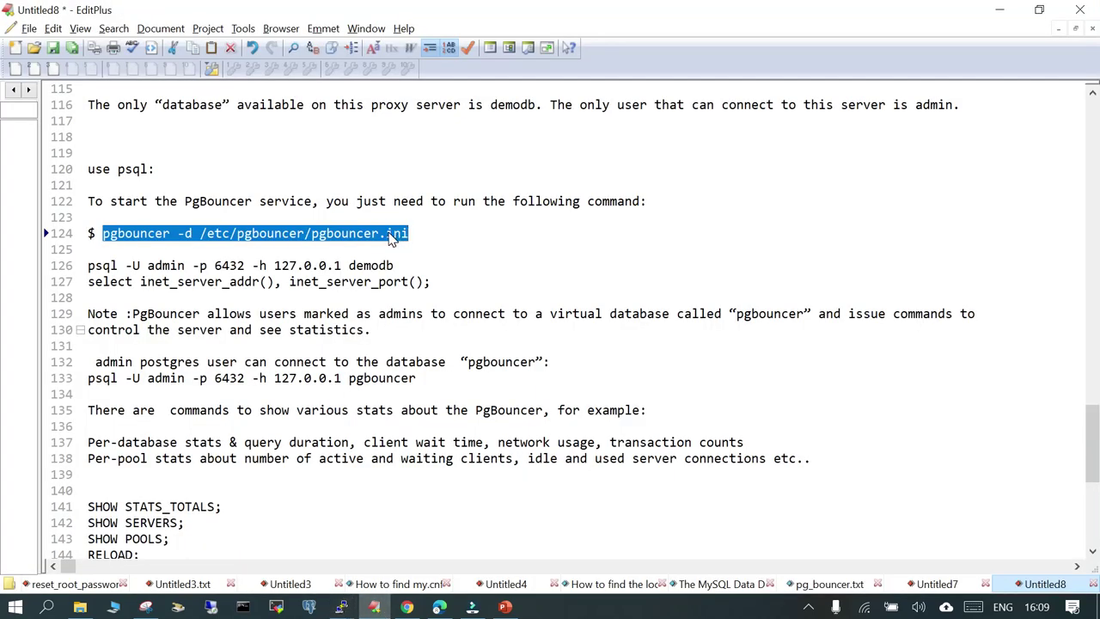
left_click(342, 608)
left_click(339, 540)
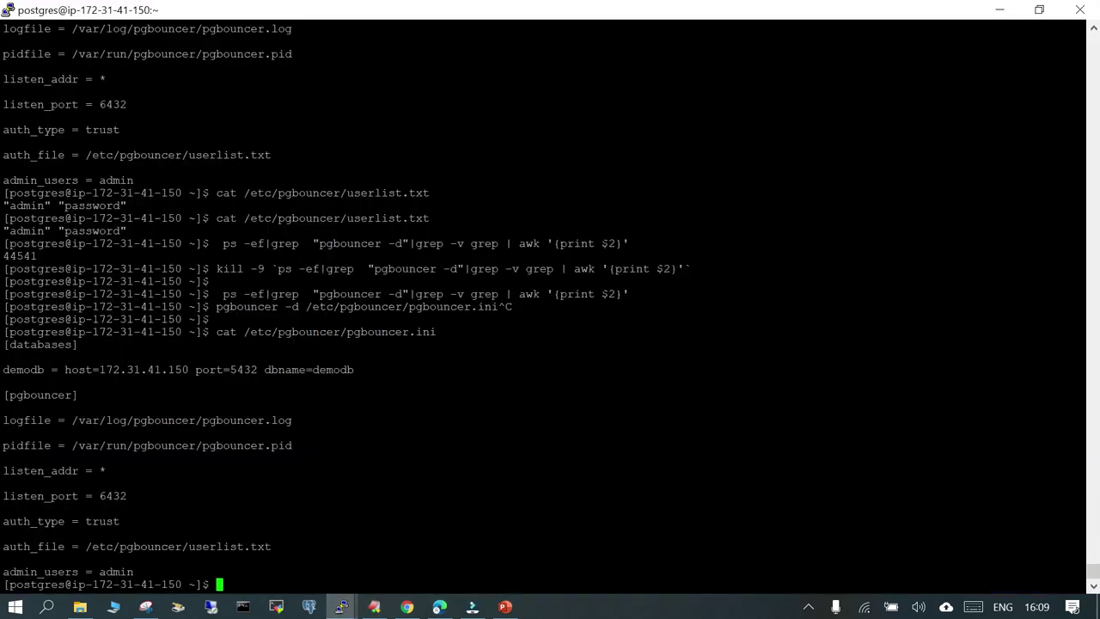
key("shift+Insert")
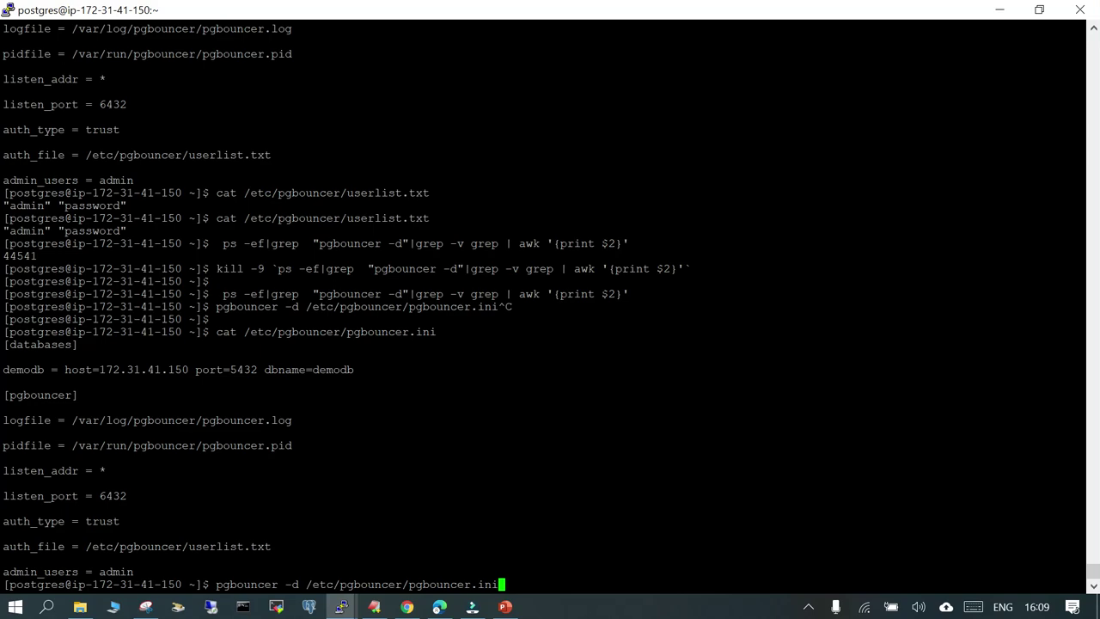
- Switch to the second PuTTY session, maximize its window and stop the running log output
left_click(342, 608)
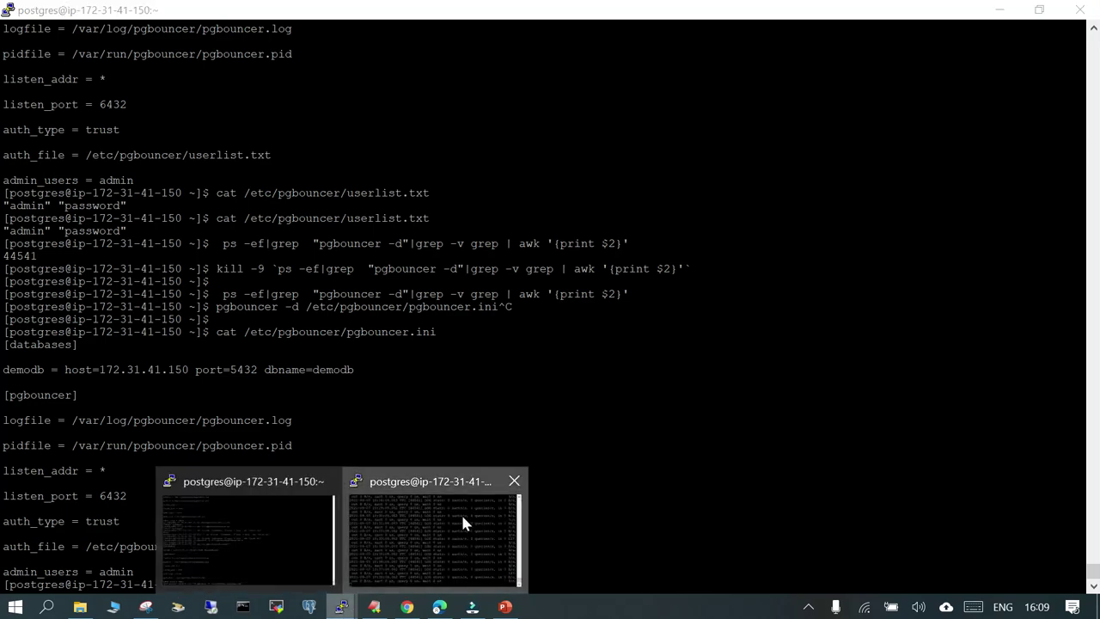
left_click(461, 512)
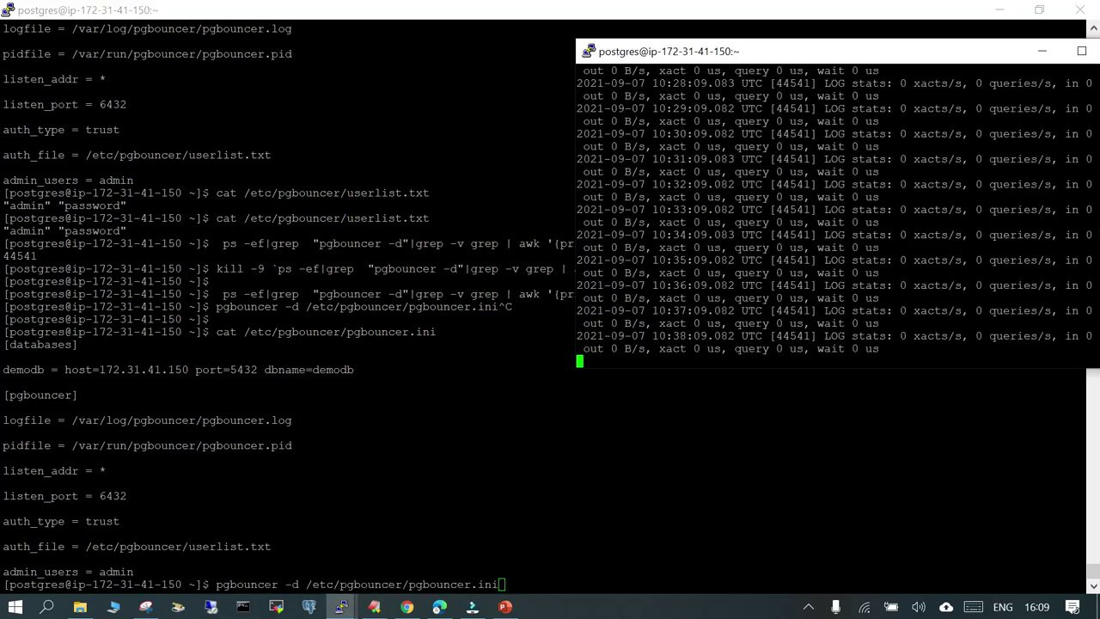
left_click(1082, 51)
key("ctrl+c")
key("Return")
key("Return")
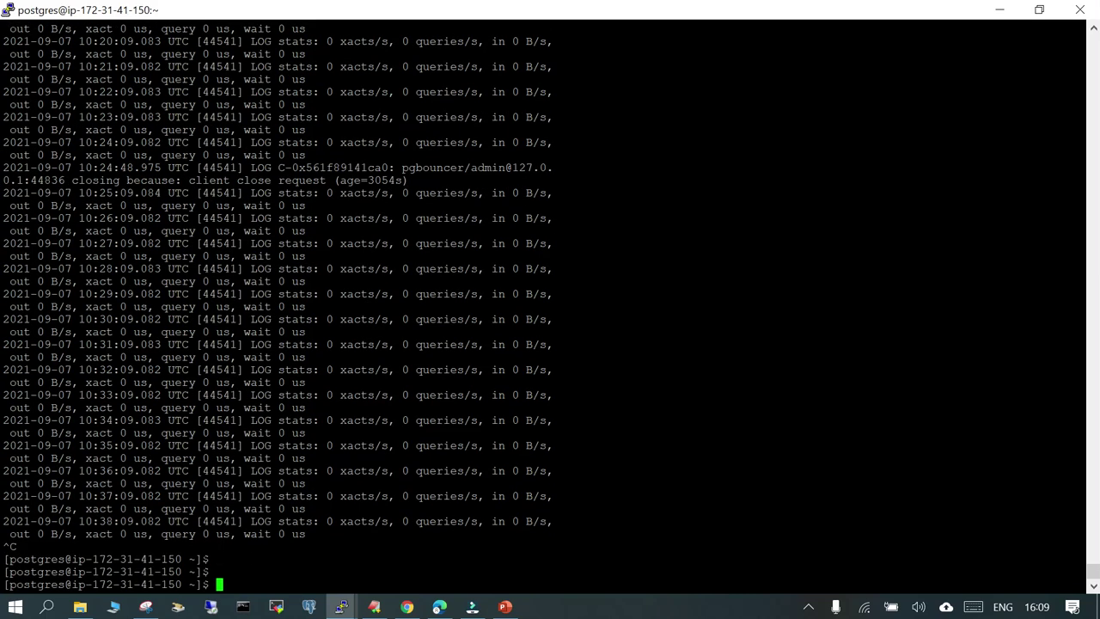
- Clear the terminal and follow the PgBouncer log with tail -100f /var/log/pgbouncer/pgbouncer.log
key("Up")
key("ctrl+c")
key("Return")
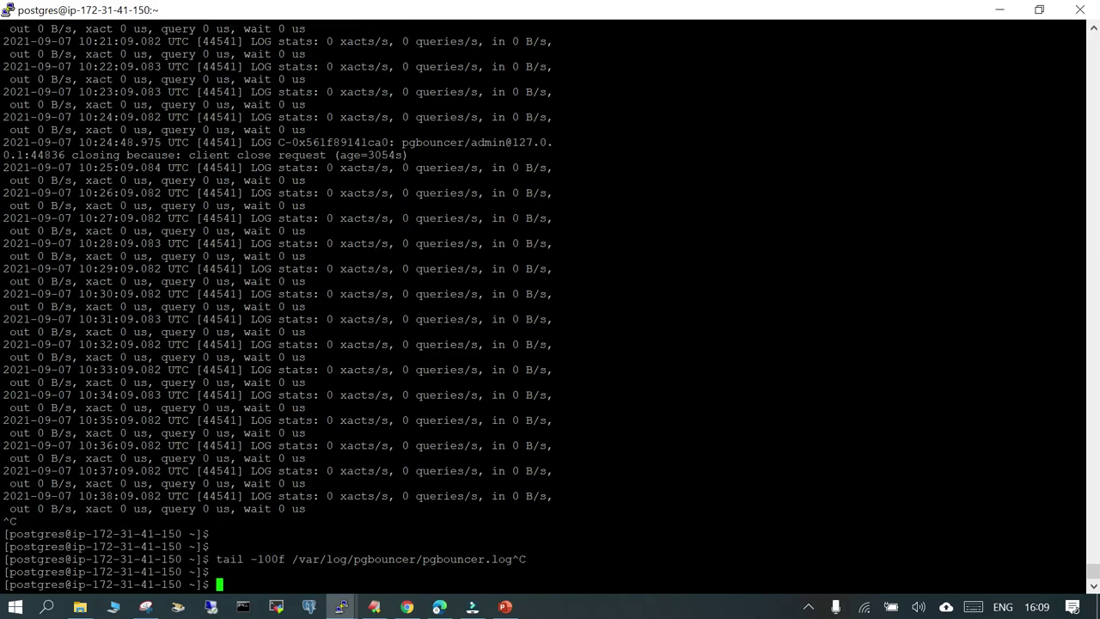
type("clear")
key("Return")
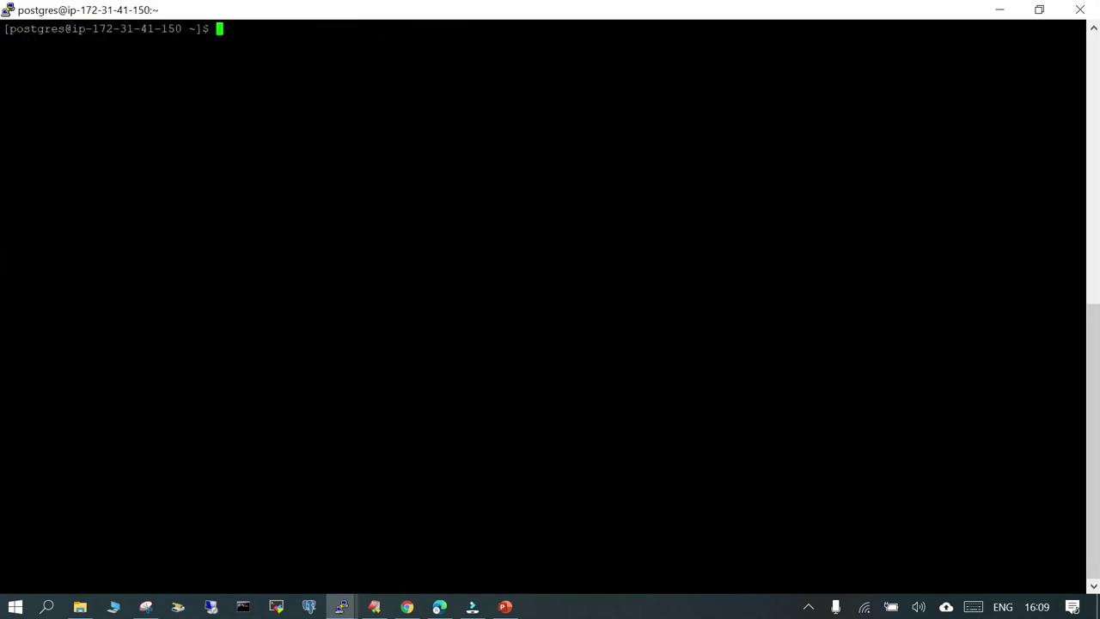
key("Up")
key("Up")
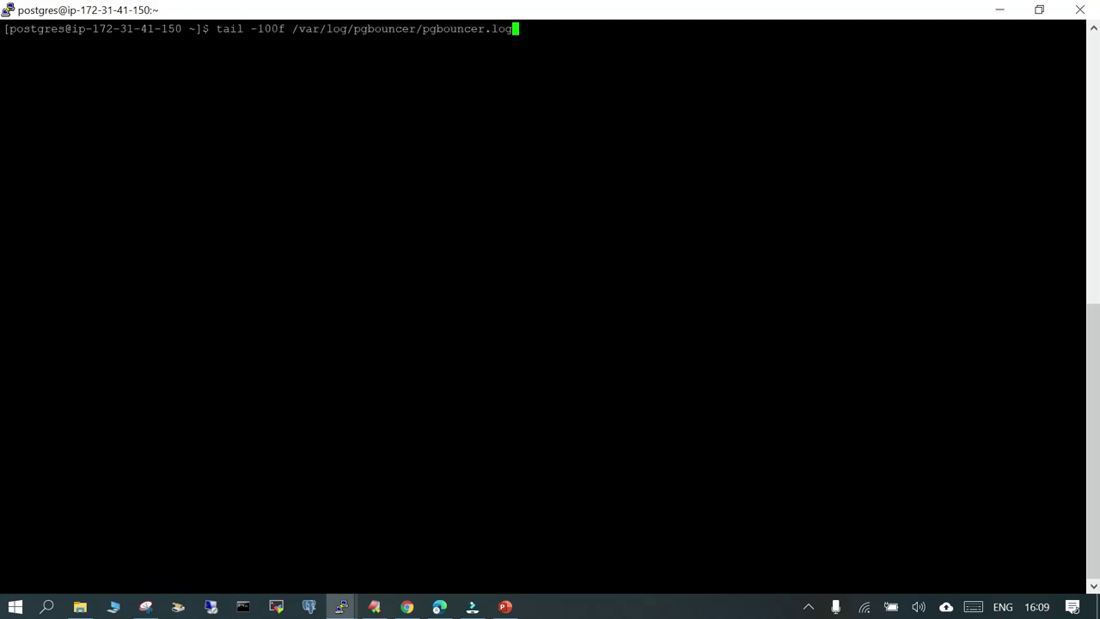
key("Return")
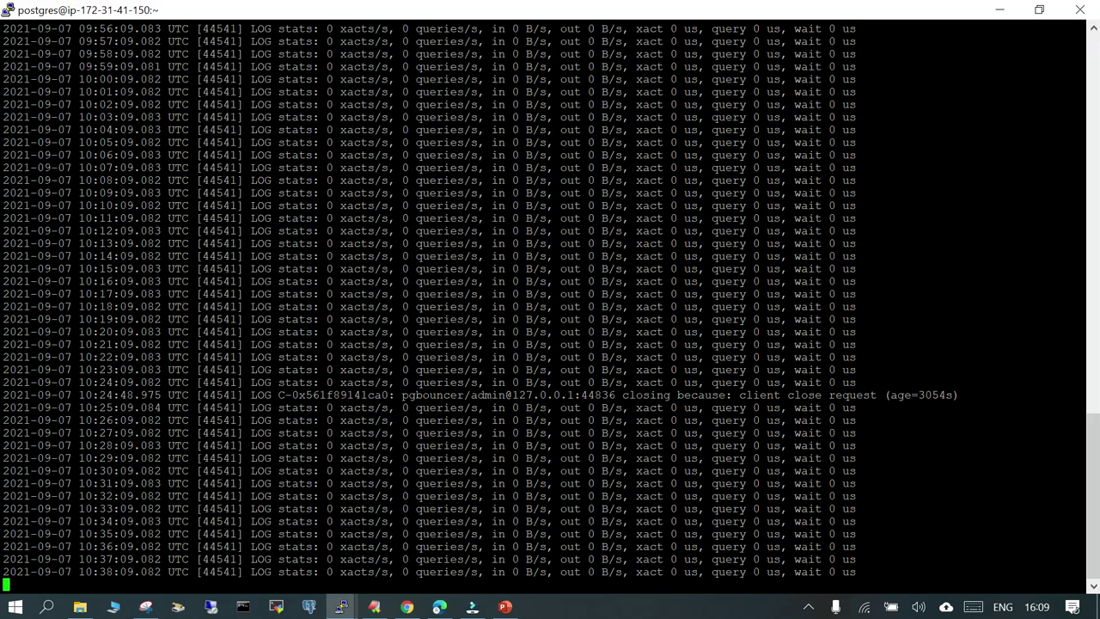
- Switch to the first PuTTY session and start PgBouncer with the waiting pgbouncer -d /etc/pgbouncer/pgbouncer.ini command
mouse_move(341, 606)
left_click(311, 541)
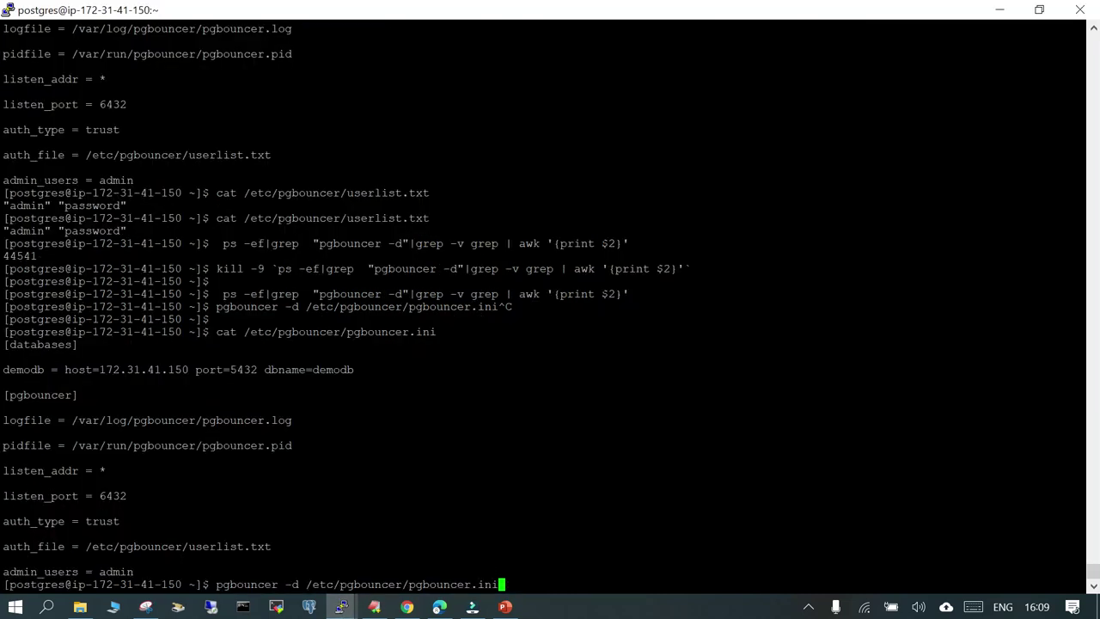
key("Return")
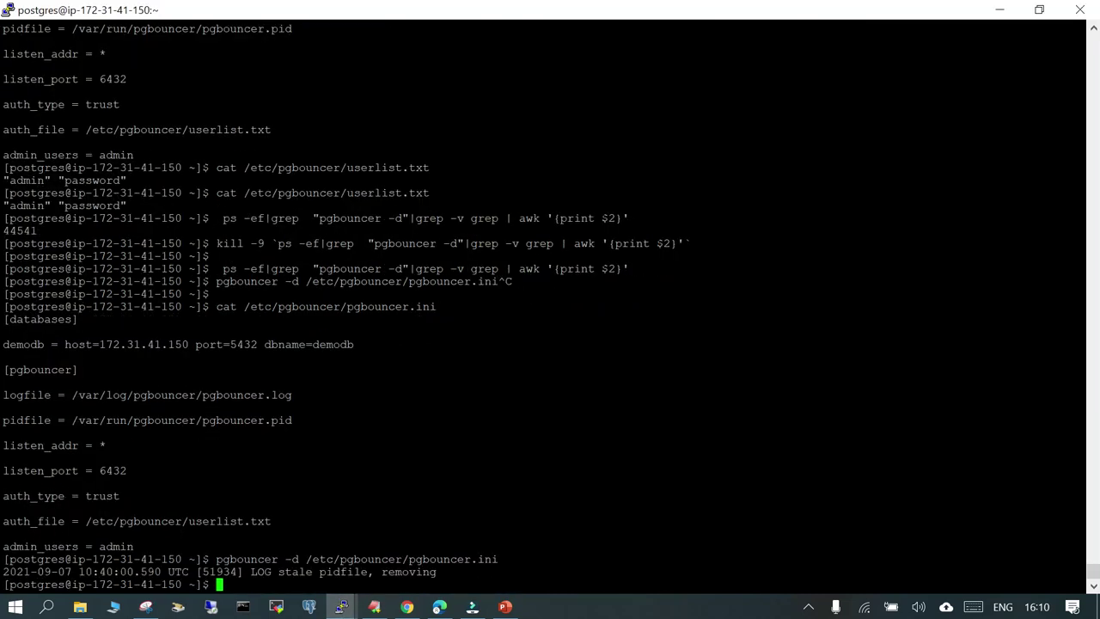
- Return to the PuTTY session following the PgBouncer log and check the listening address, port and Unix socket lines
mouse_move(341, 606)
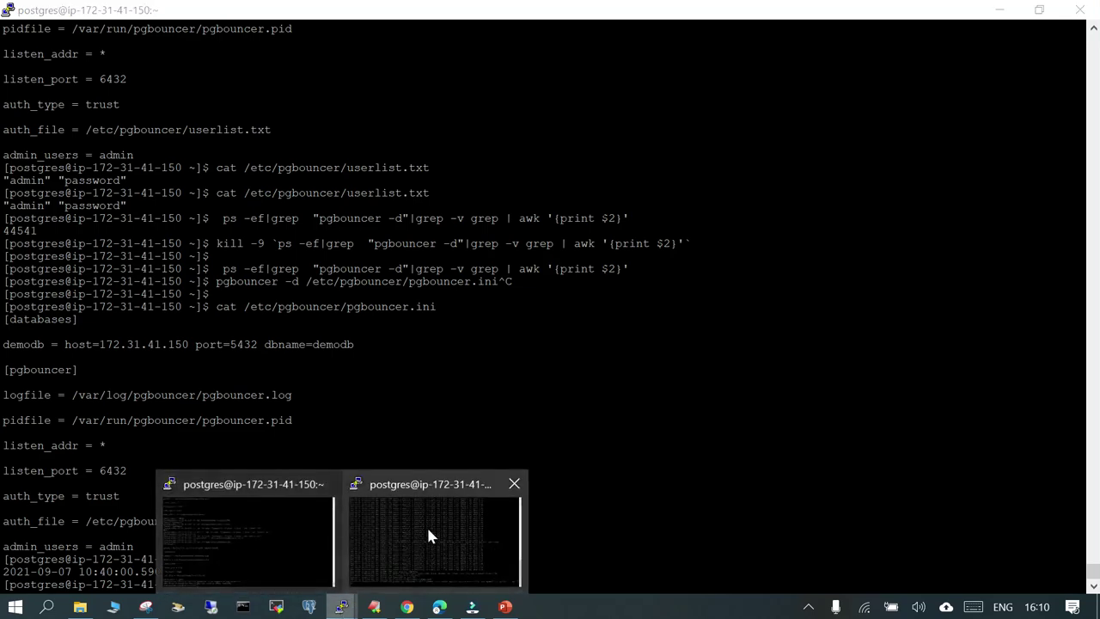
left_click(430, 536)
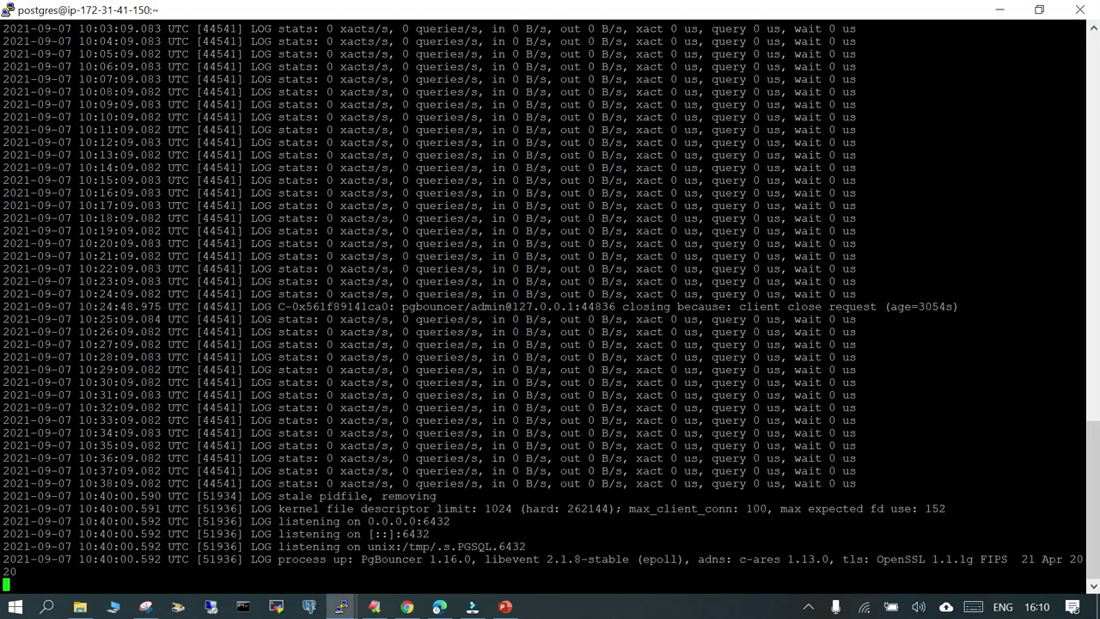
left_click_drag(458, 546, 520, 546)
left_click_drag(368, 521, 435, 520)
- Copy psql -U admin -p 6432 -h 127.0.0.1 demodb from the EditPlus notes and run it in the first PuTTY session
left_click(375, 607)
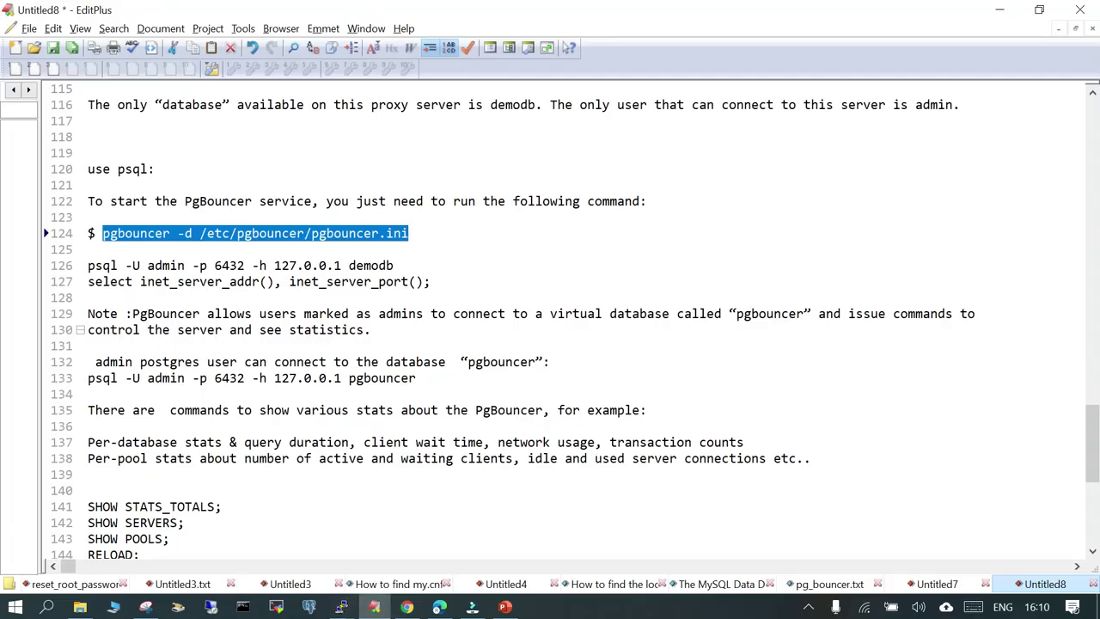
left_click_drag(88, 265, 394, 266)
right_click(380, 266)
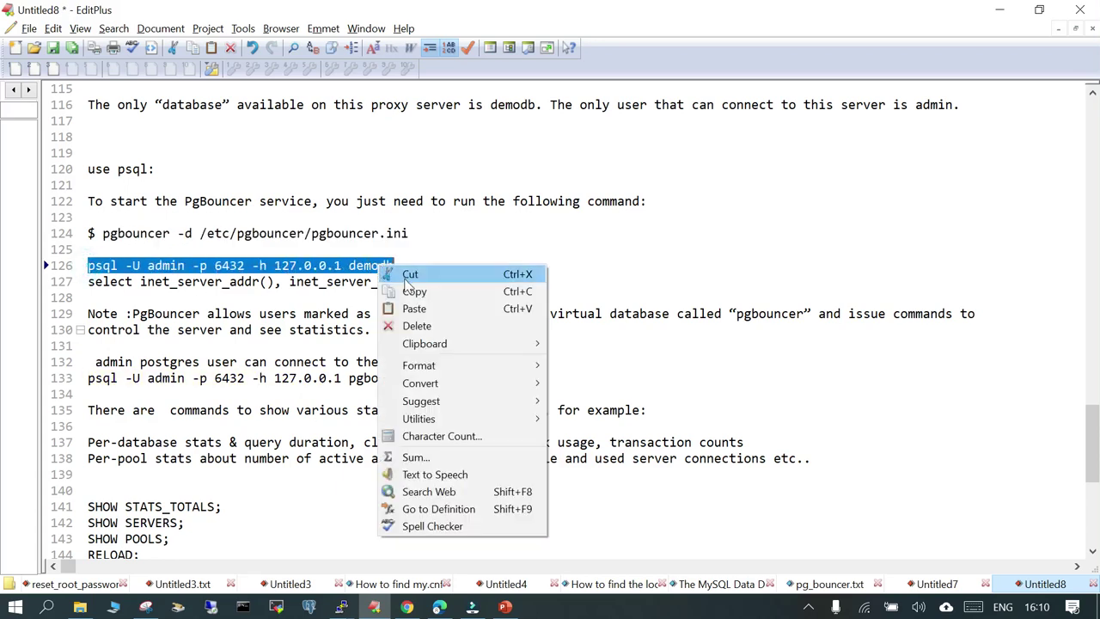
left_click(404, 290)
mouse_move(342, 607)
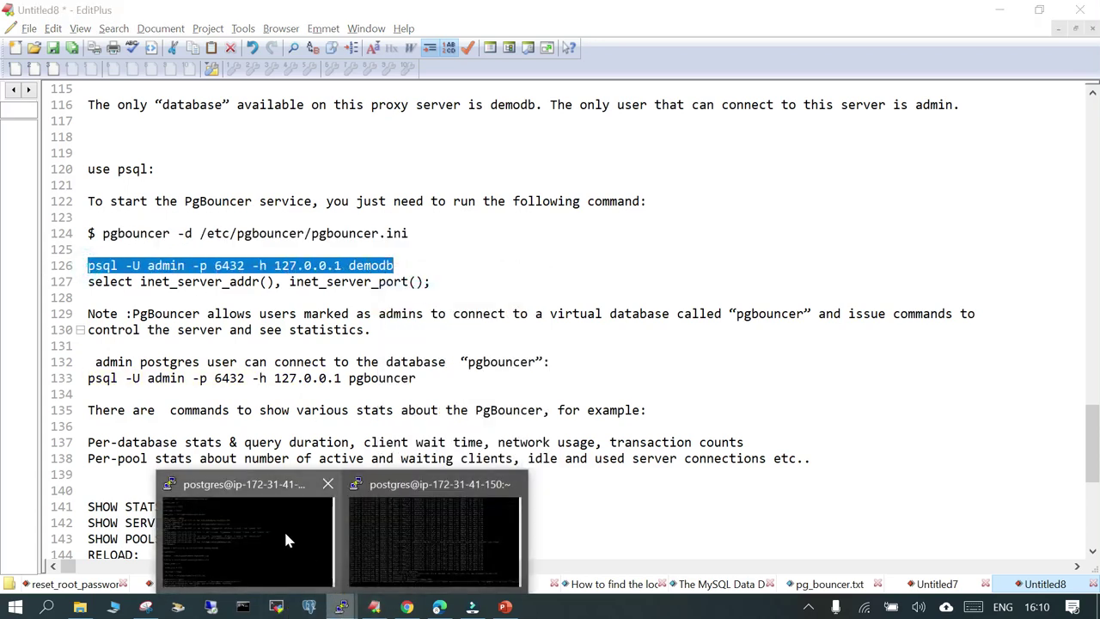
left_click(284, 529)
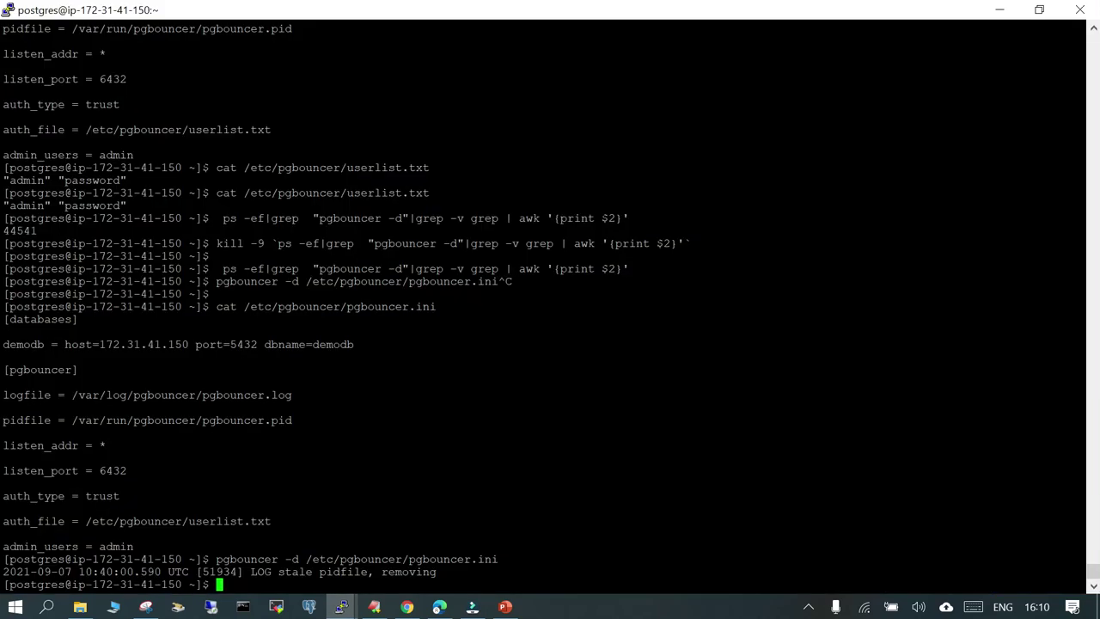
key("shift+Insert")
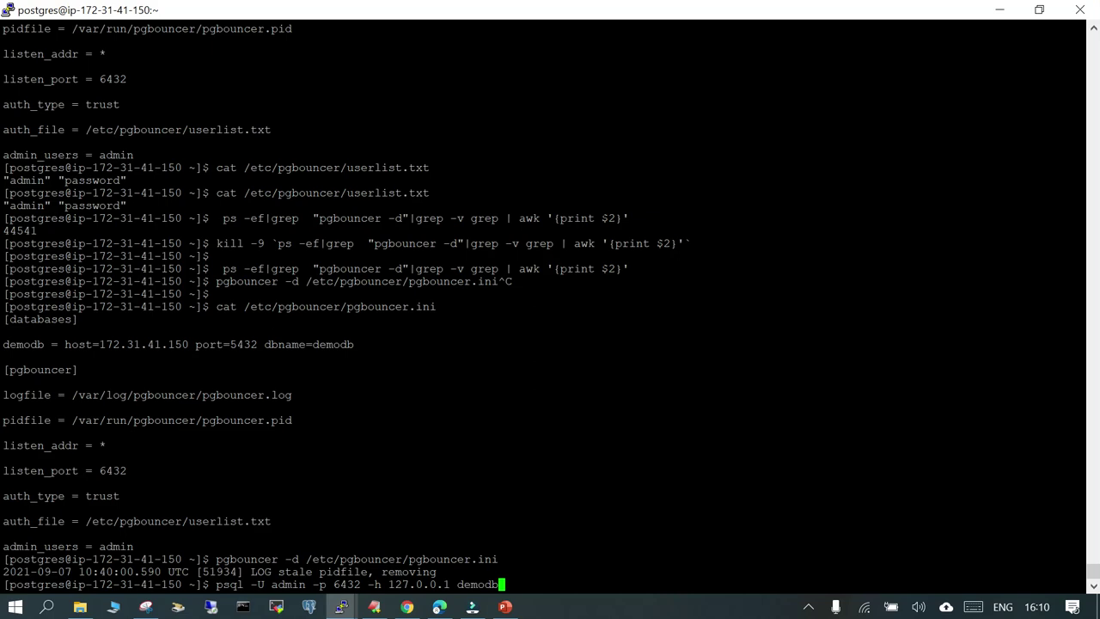
key("Return")
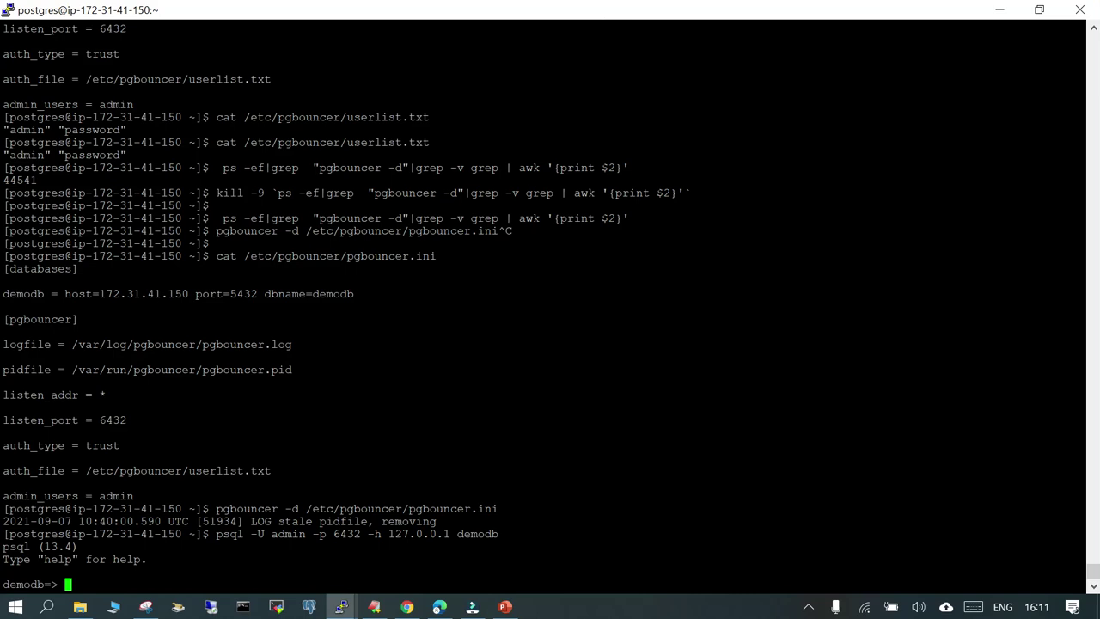
double_click(178, 470)
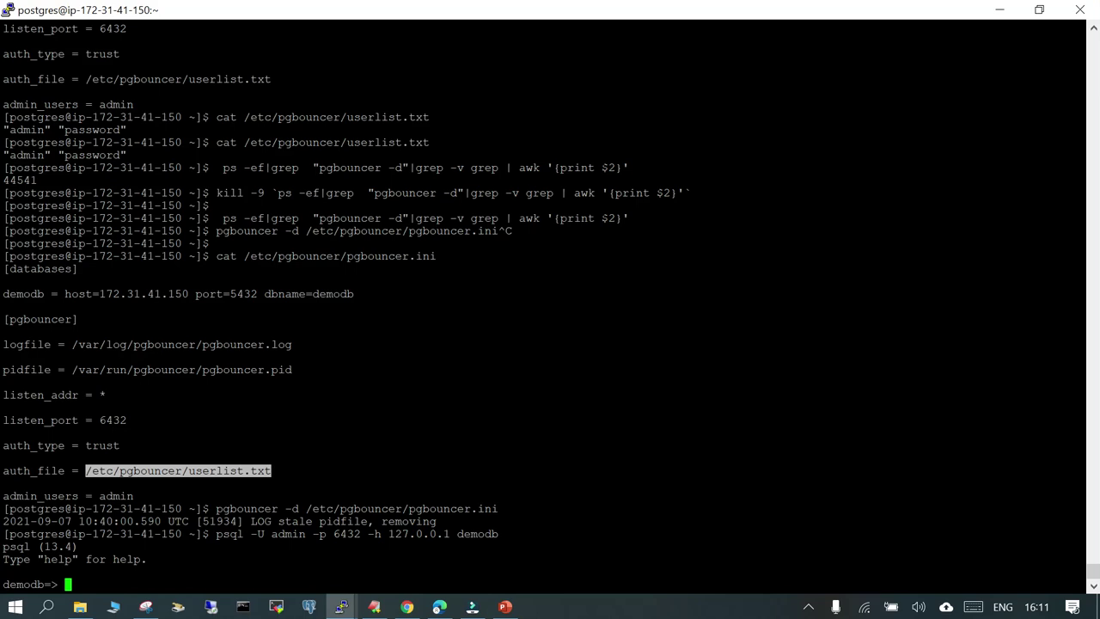
- Copy psql -U admin -p 6432 -h 127.0.0.1 pgbouncer from the EditPlus notes and return to the first PuTTY session
left_click(374, 607)
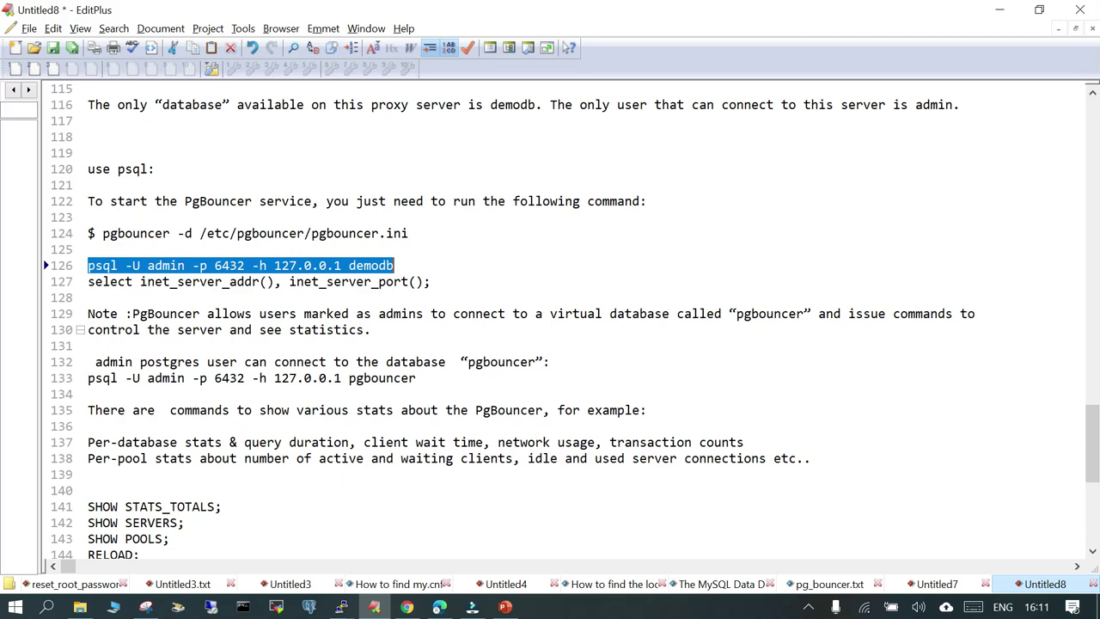
left_click_drag(88, 378, 416, 379)
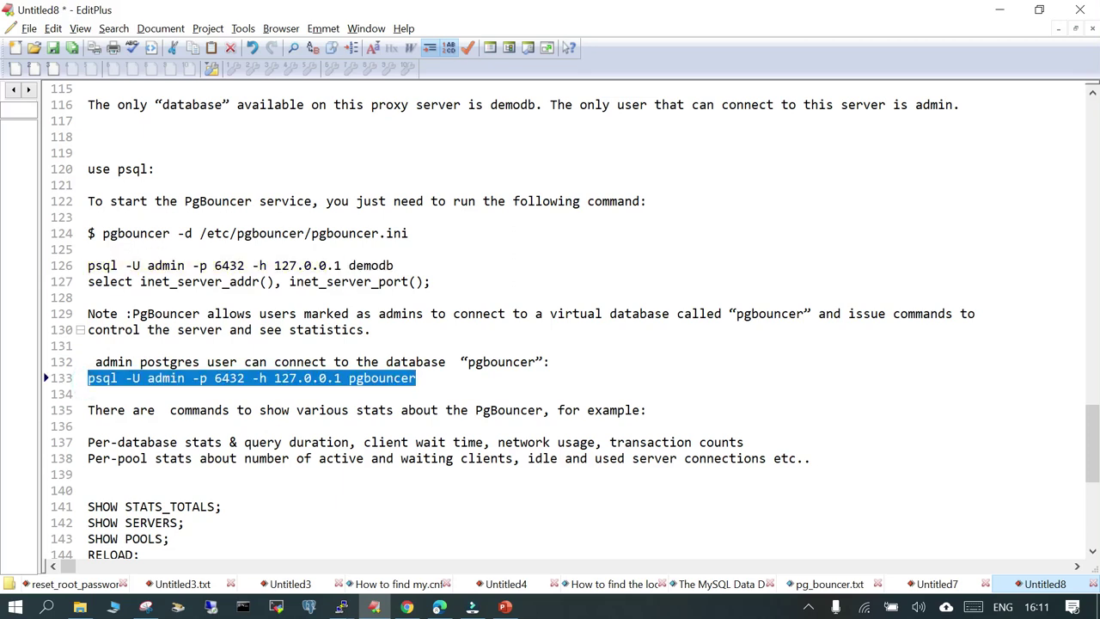
mouse_move(341, 607)
left_click(263, 535)
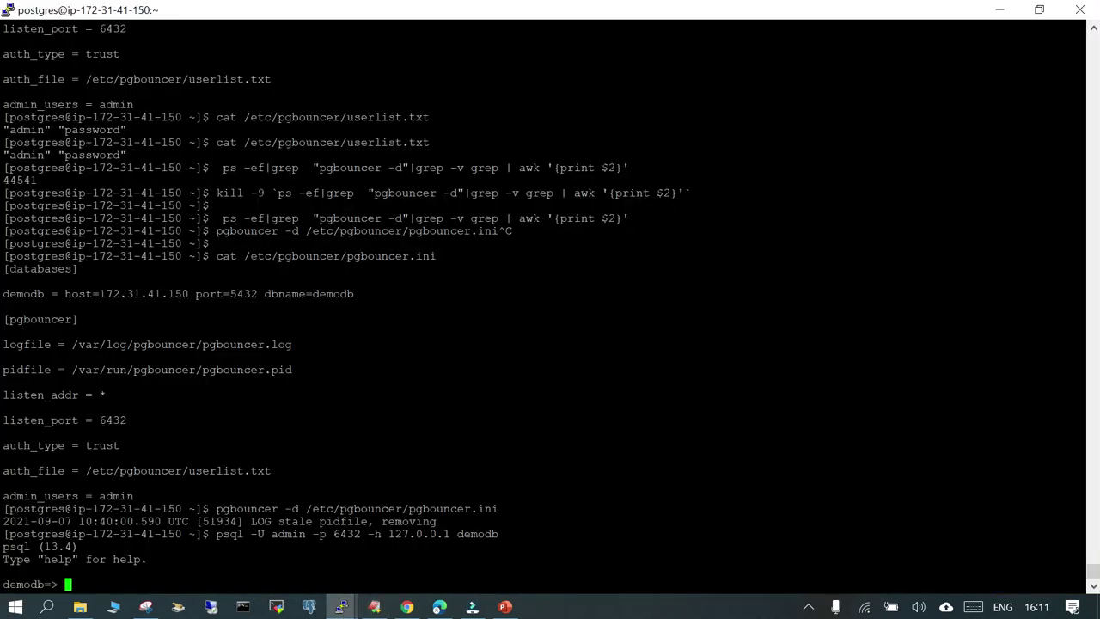
- Quit psql with \q and reconnect to demodb by rerunning psql -U admin -p 6432 -h 127.0.0.1 demodb
type("\\q")
key("Return")
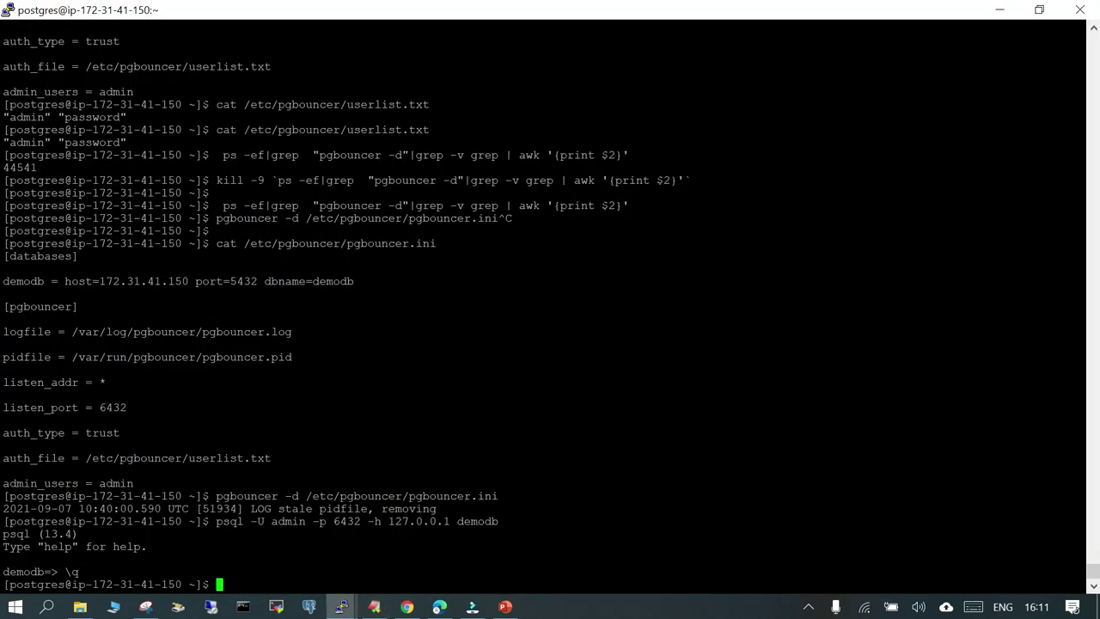
key("Up")
key("Return")
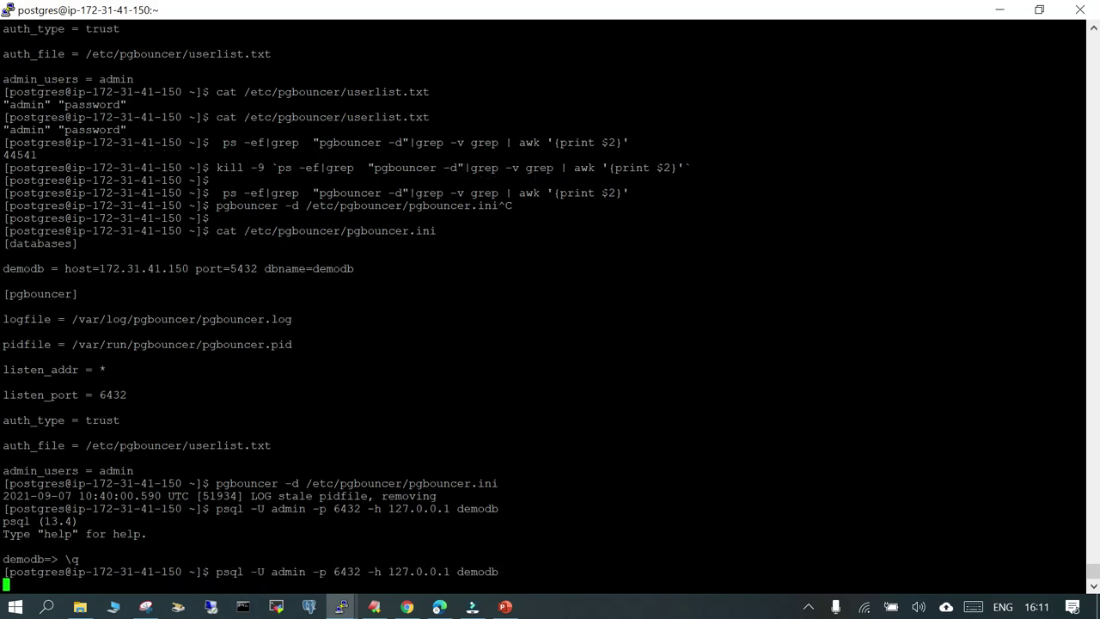
- Duplicate the PuTTY session and log in to the new one as ec2-user
right_click(190, 15)
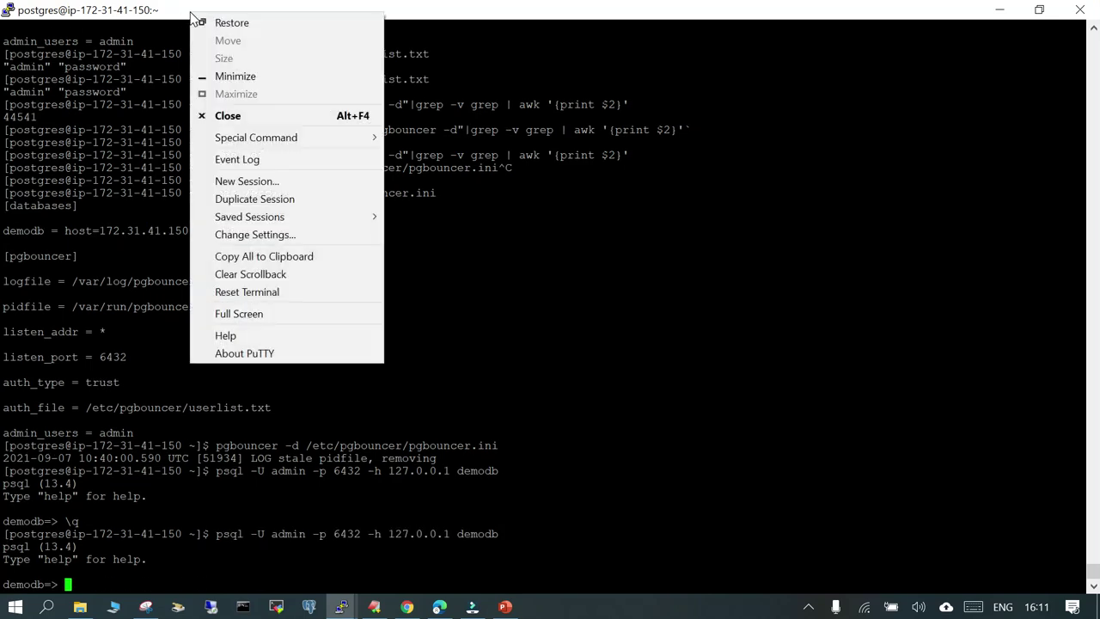
left_click(260, 203)
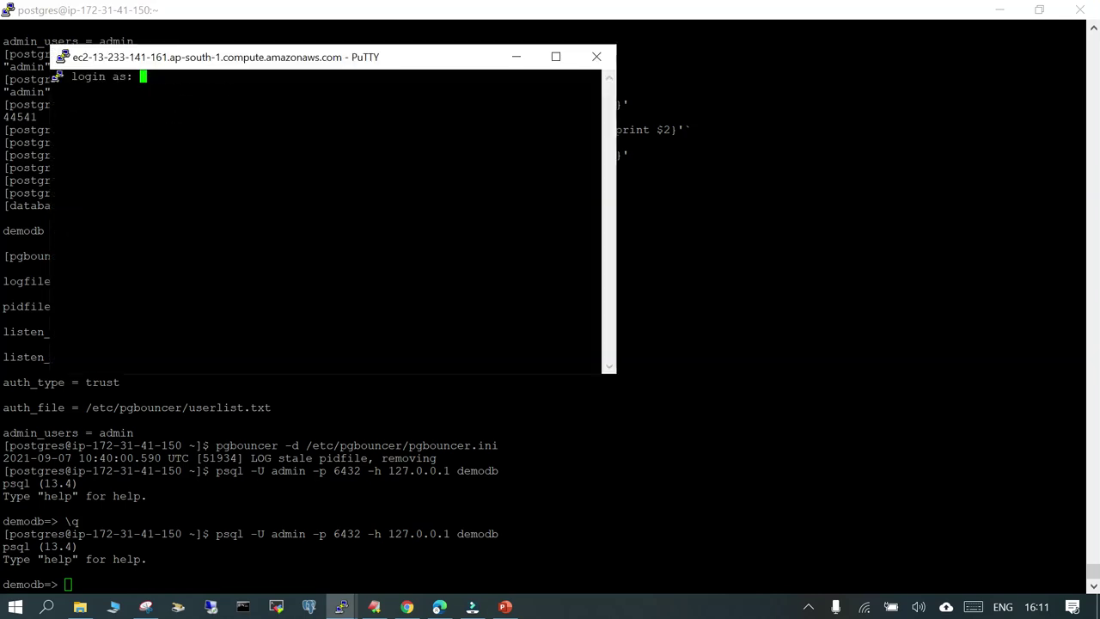
type("ec2-user")
key("Return")
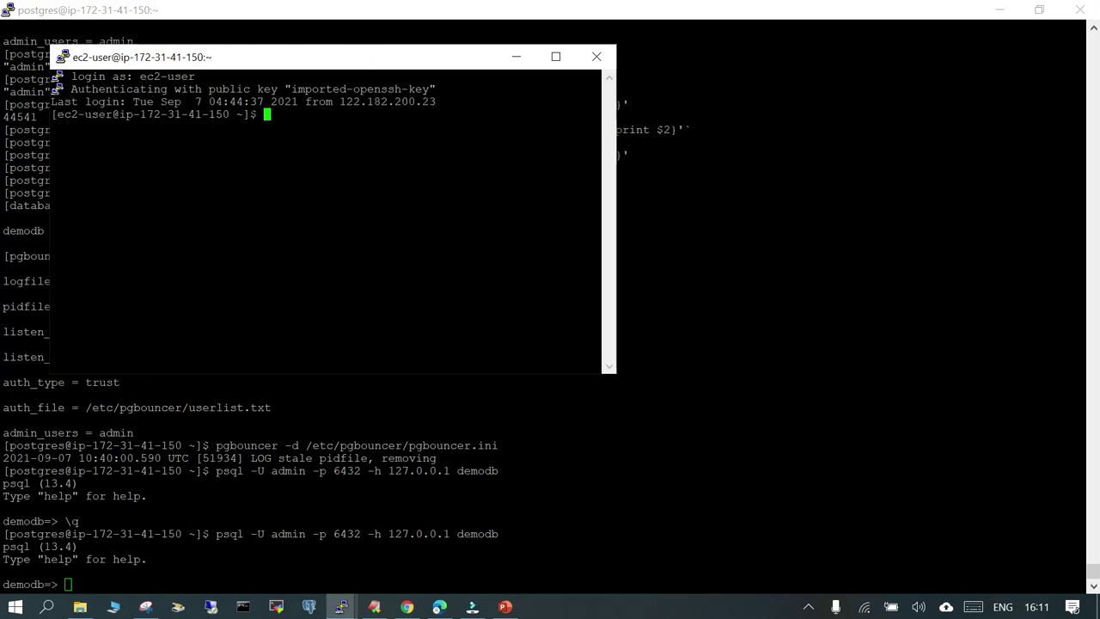
- Change to the postgres account with sudo su - postgres and maximize the new PuTTY window
key("Return")
key("Return")
type("sudo")
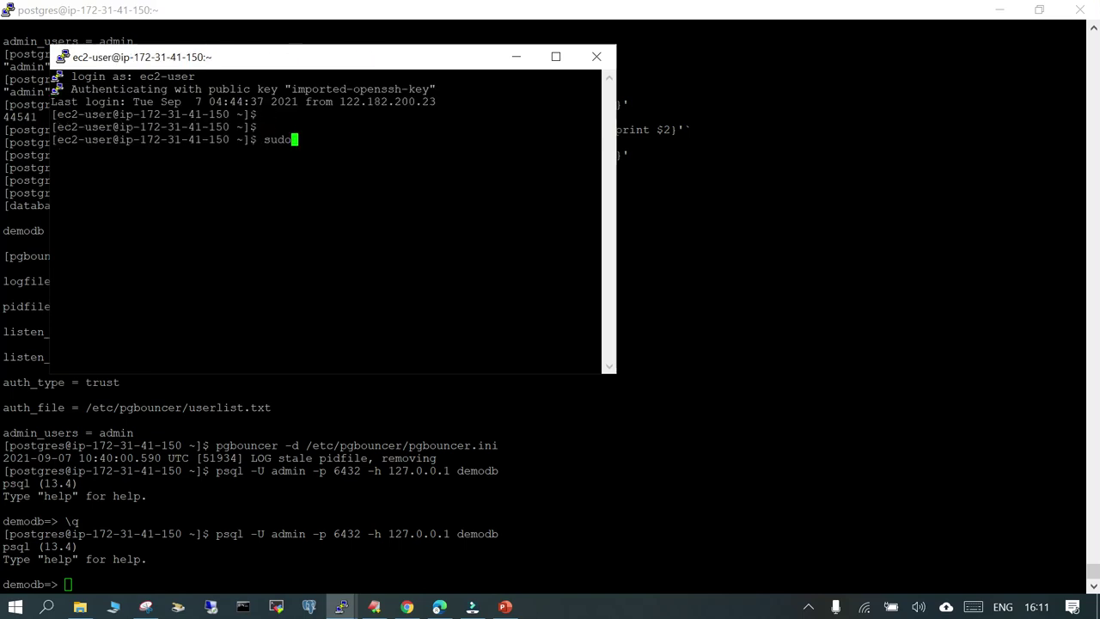
type(" su - postgres")
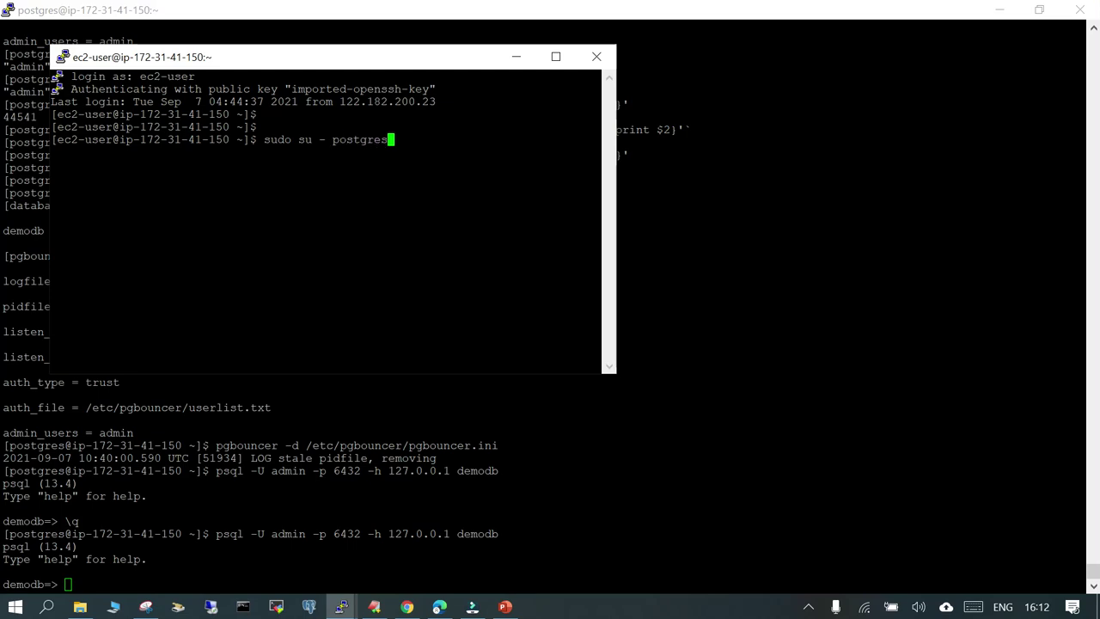
key("Return")
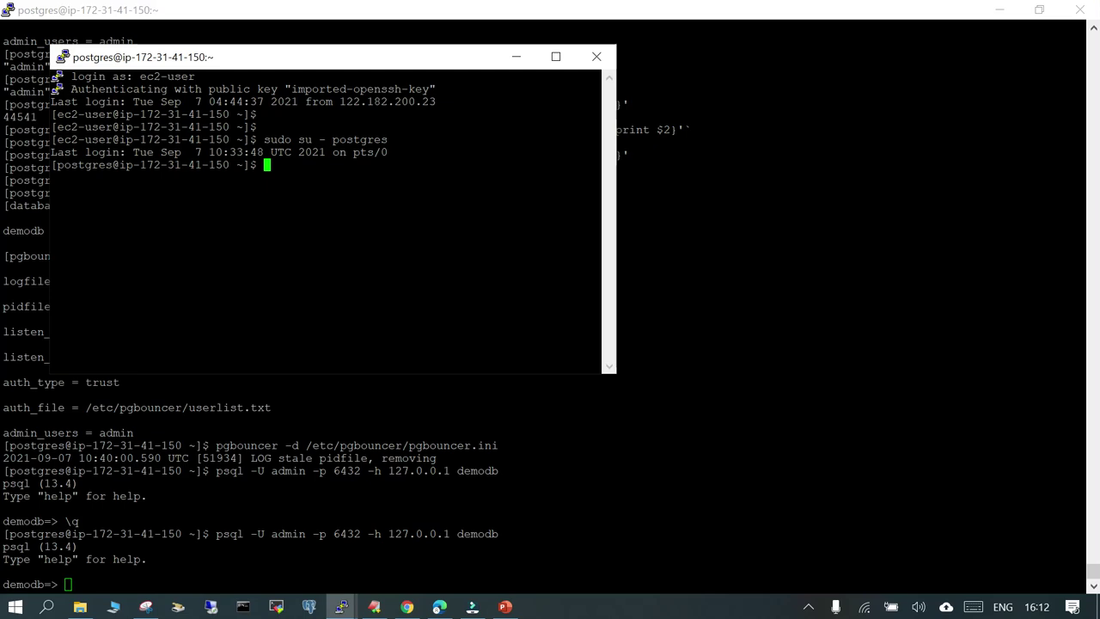
left_click(555, 57)
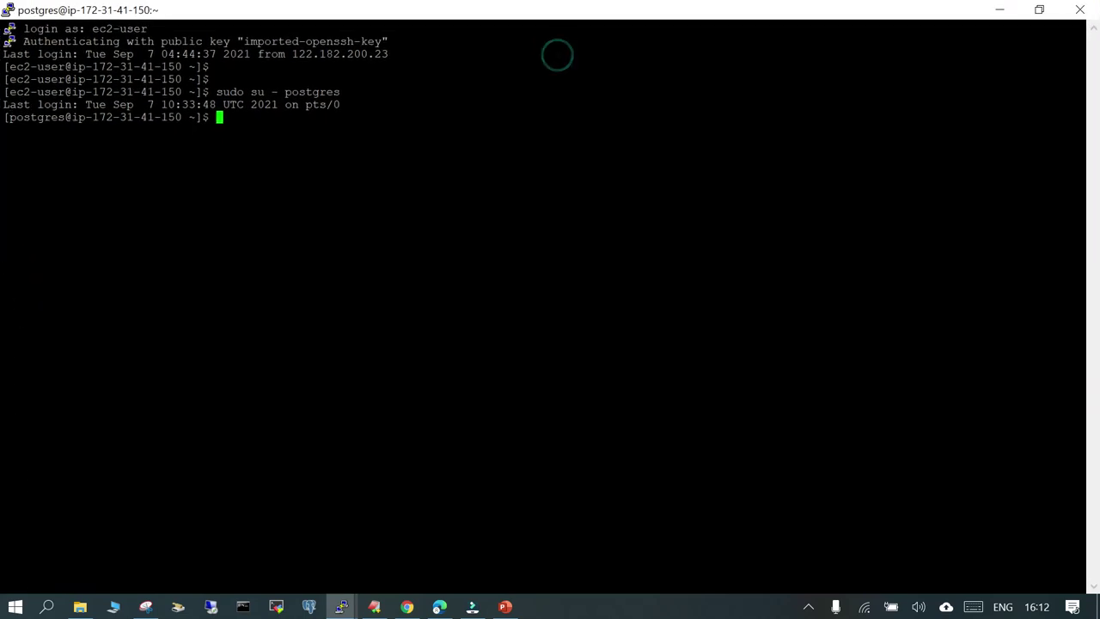
- Connect to the PgBouncer admin database with the copied psql -U admin -p 6432 -h 127.0.0.1 pgbouncer command
right_click(550, 43)
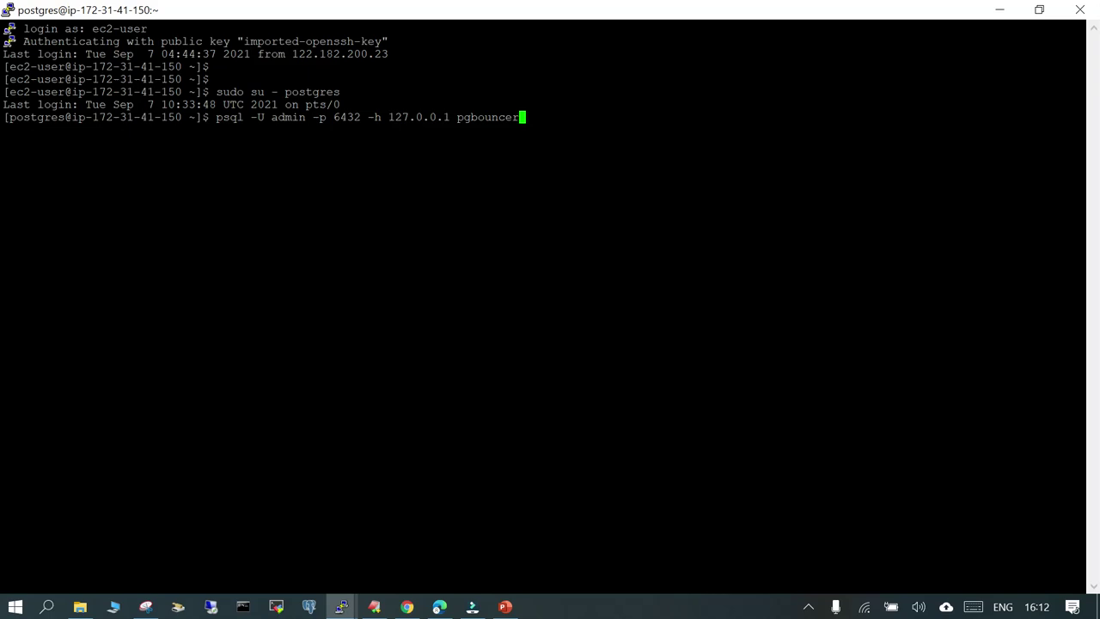
key("Return")
key("Return")
key("Return")
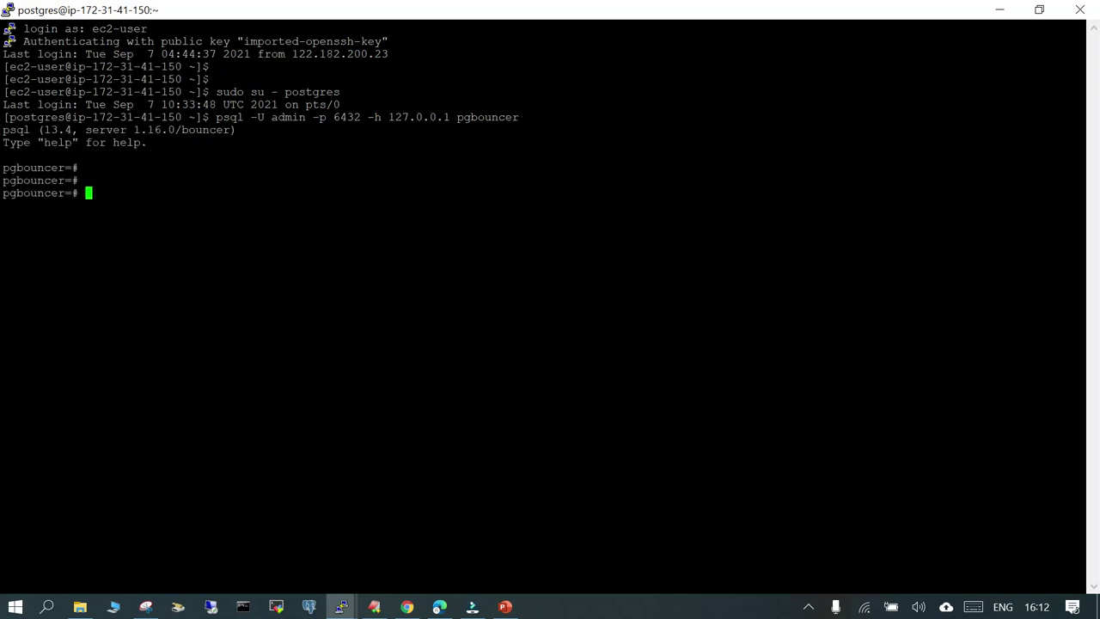
double_click(33, 168)
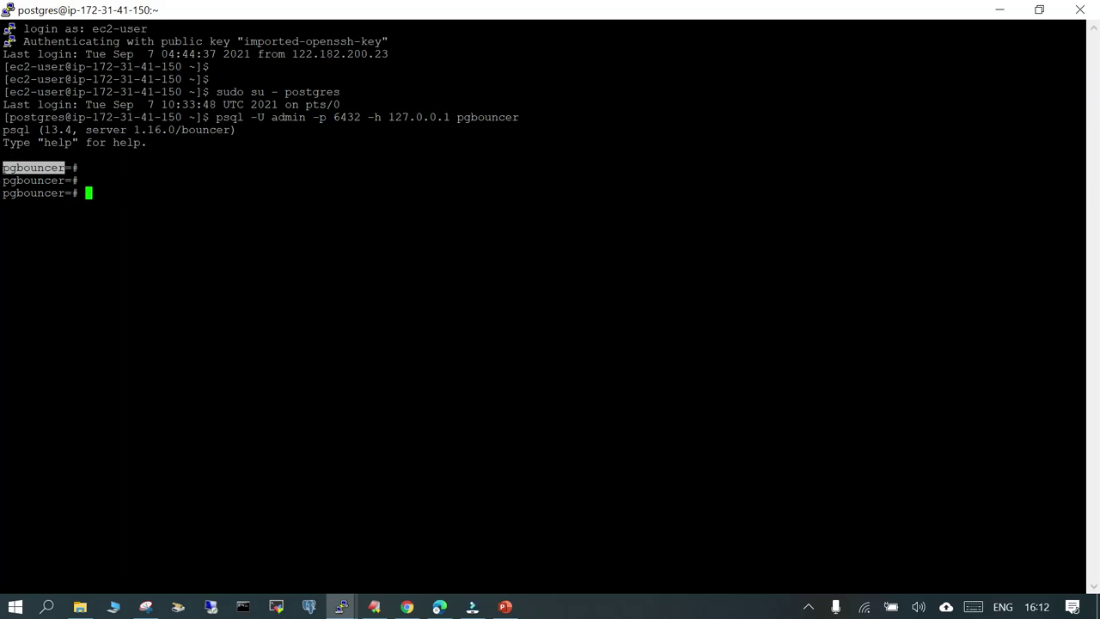
- Glance at the statistics commands in the EditPlus notes, return to the pgbouncer prompt and display the psql help
left_click(374, 606)
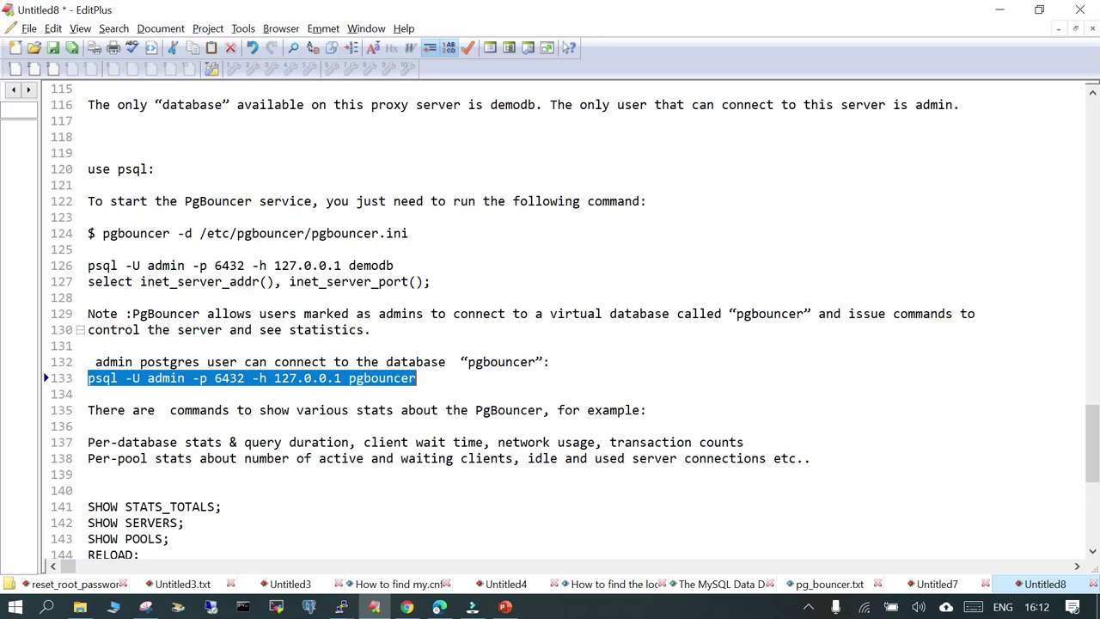
left_click(1000, 10)
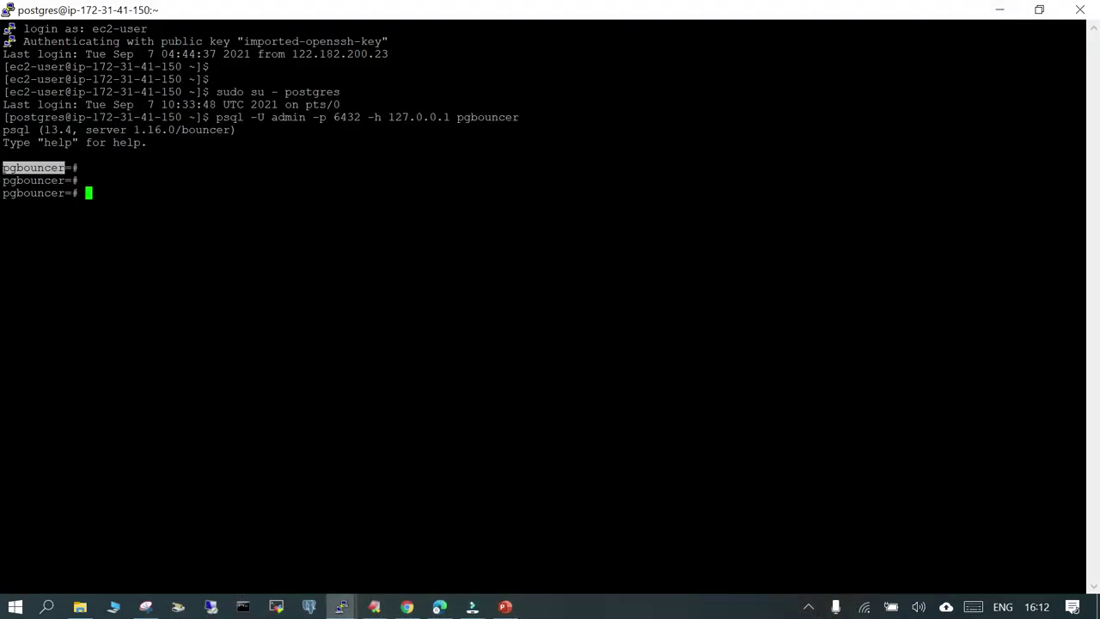
type("help")
key("Return")
key("Return")
key("Return")
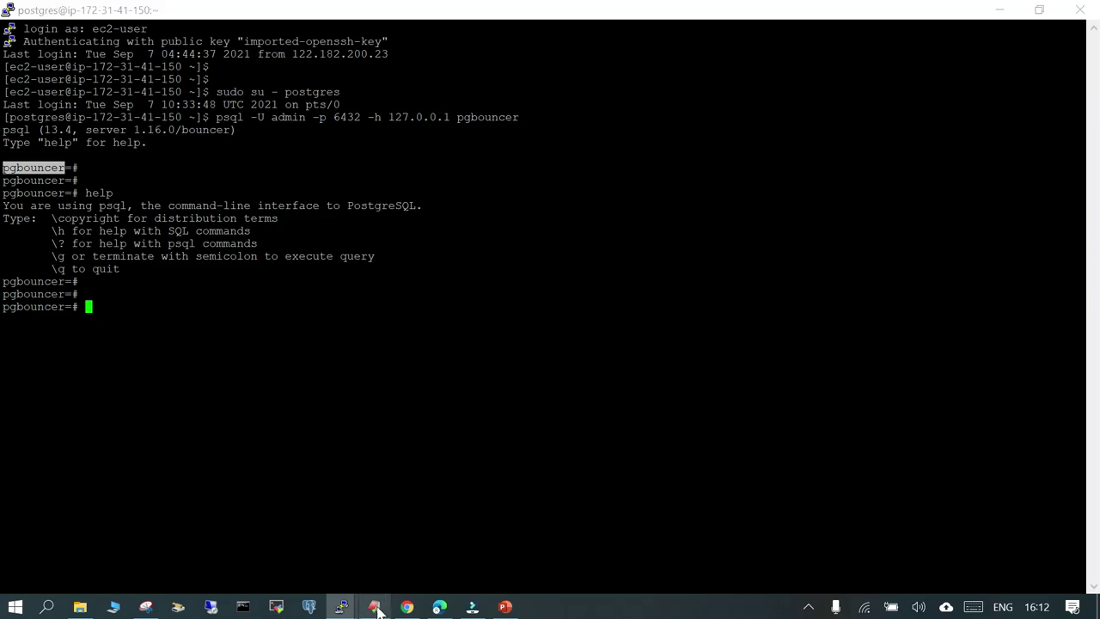
- Copy SHOW STATS_TOTALS; from the EditPlus notes and run it at the pgbouncer prompt in PuTTY
left_click(374, 607)
scroll(572, 329, "down", 2)
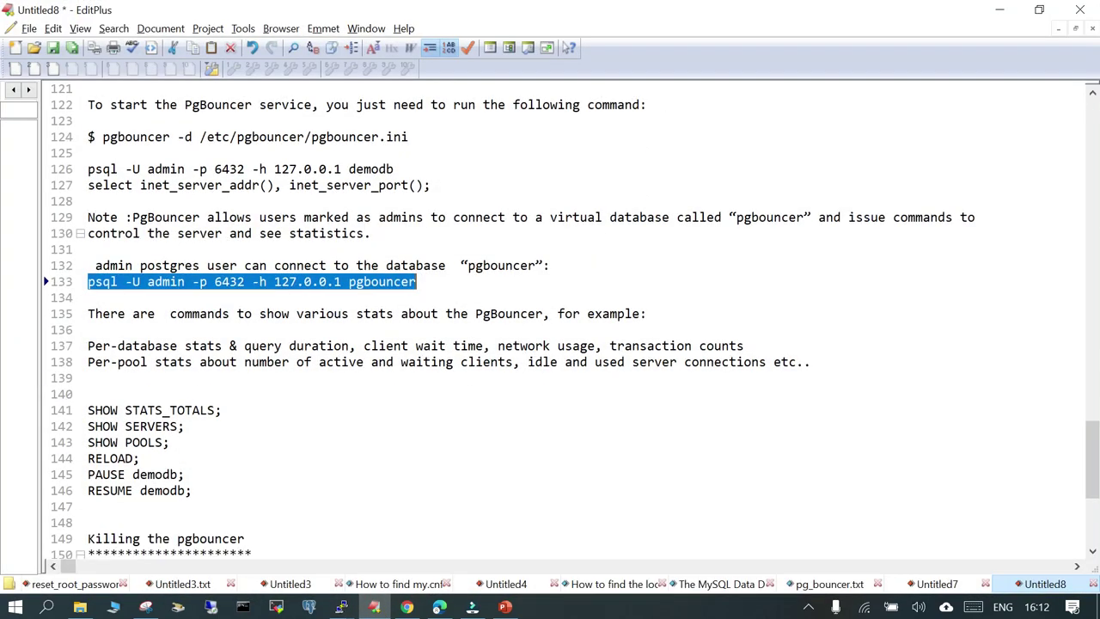
scroll(572, 330, "down", 1)
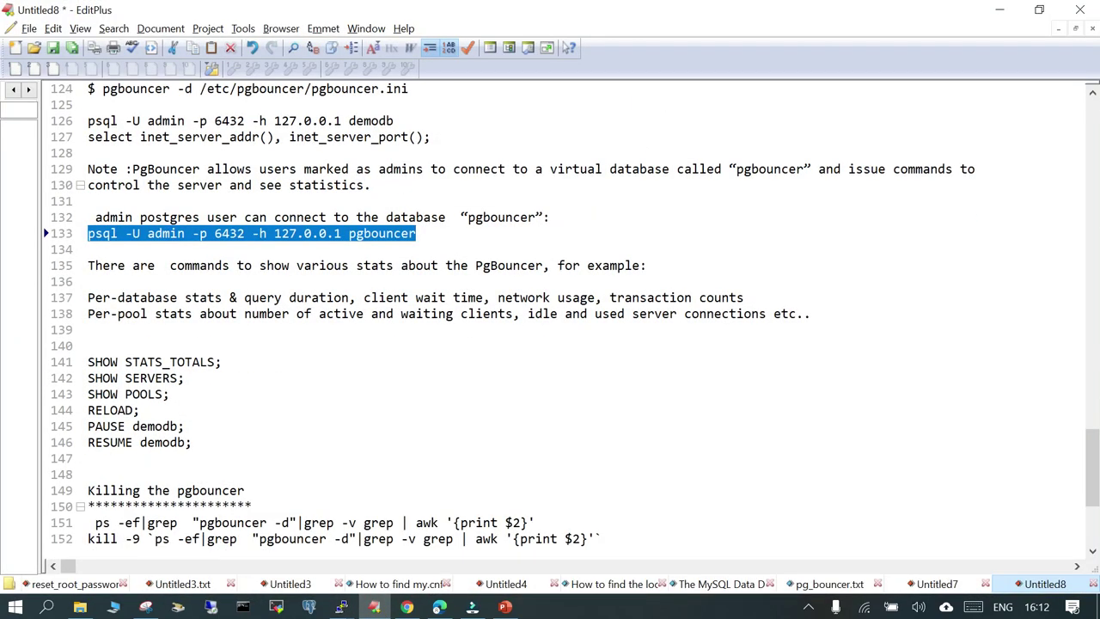
left_click_drag(89, 362, 222, 362)
key("ctrl+c")
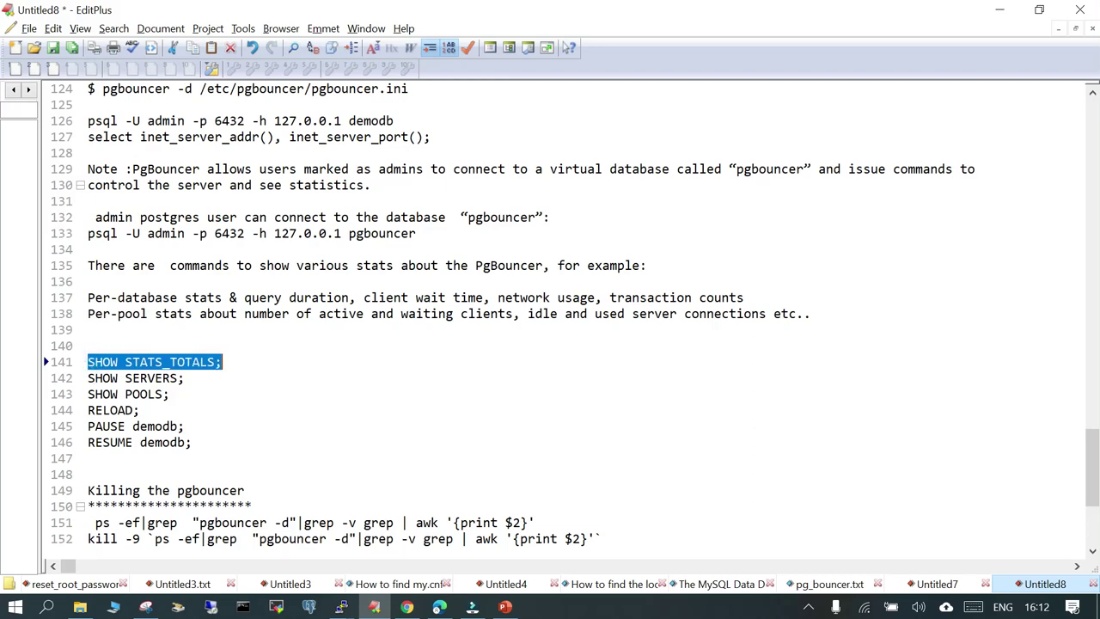
mouse_move(341, 607)
left_click(342, 496)
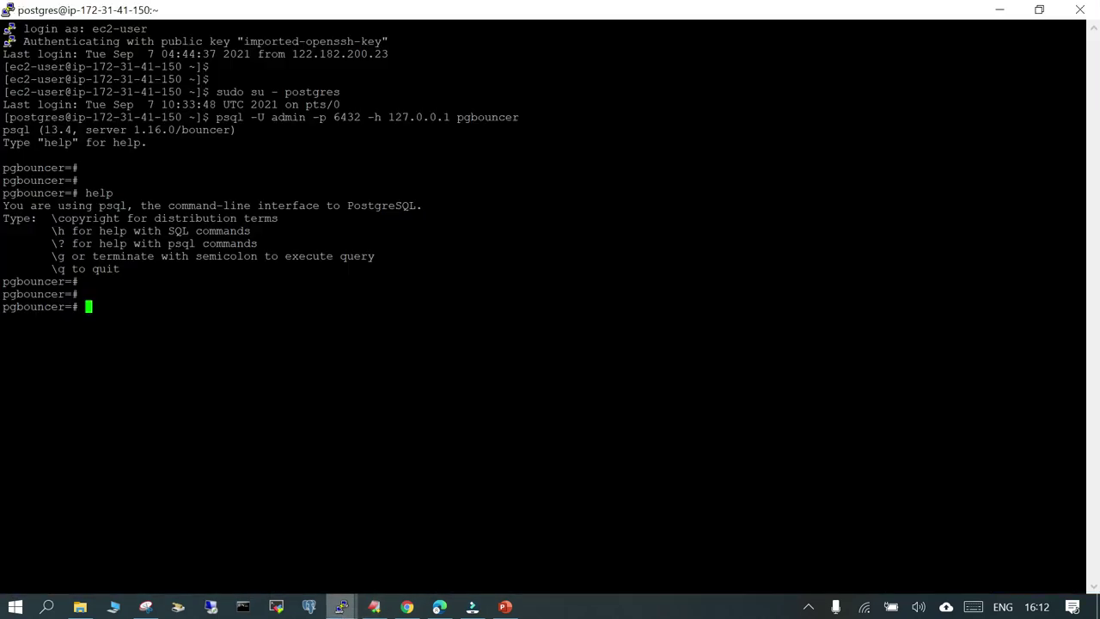
key("shift+Insert")
key("Return")
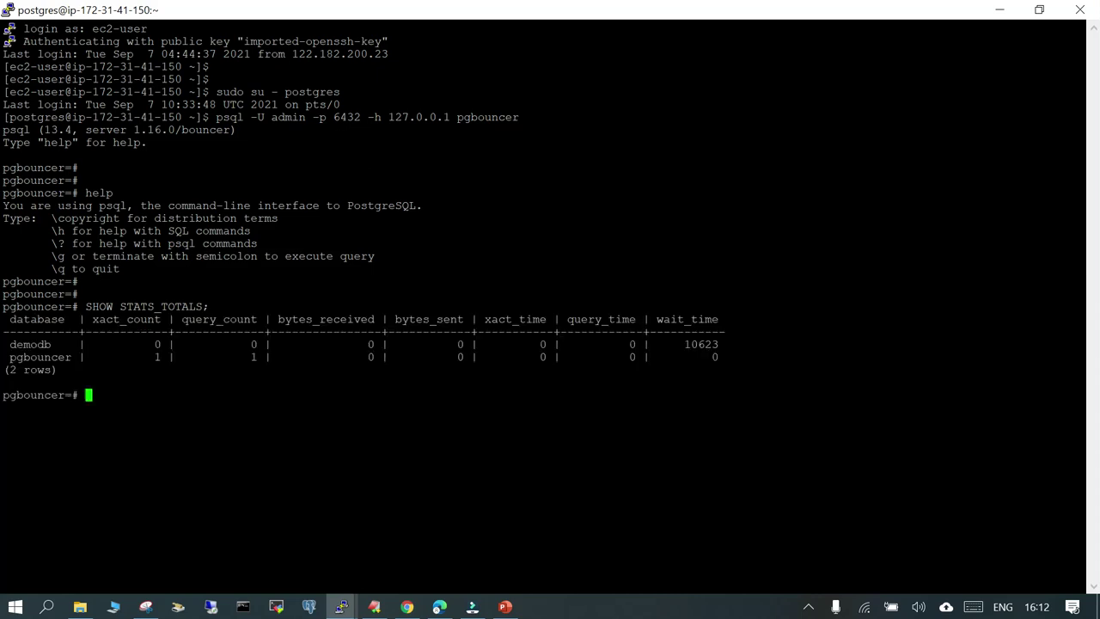
key("Return")
key("Return")
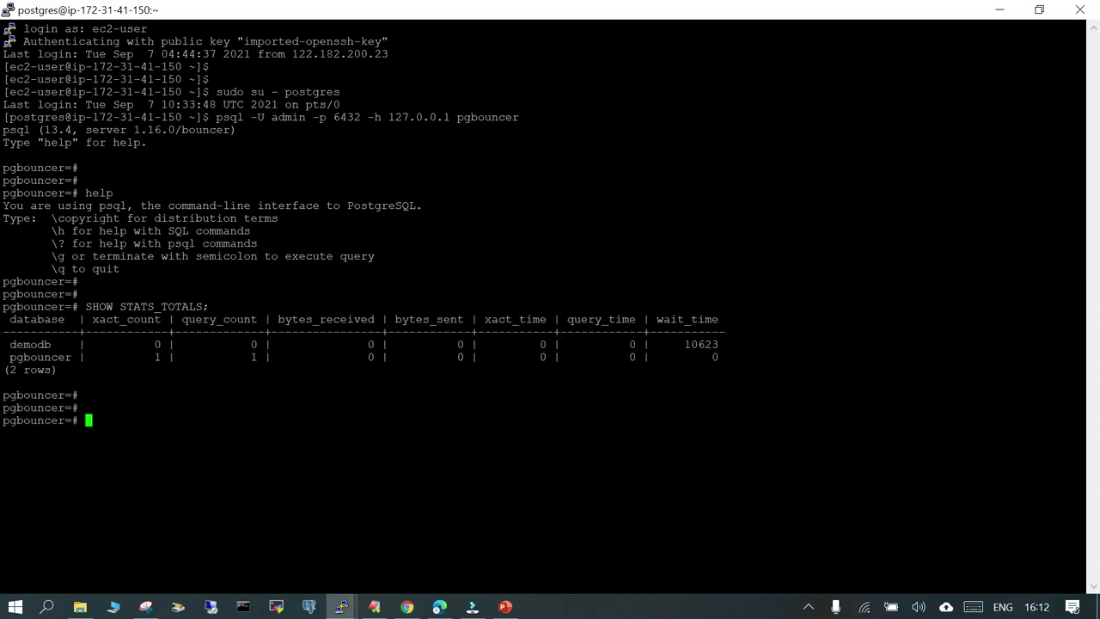
- Copy the SHOW SERVERS; command from the EditPlus notes
double_click(30, 344)
left_click(374, 607)
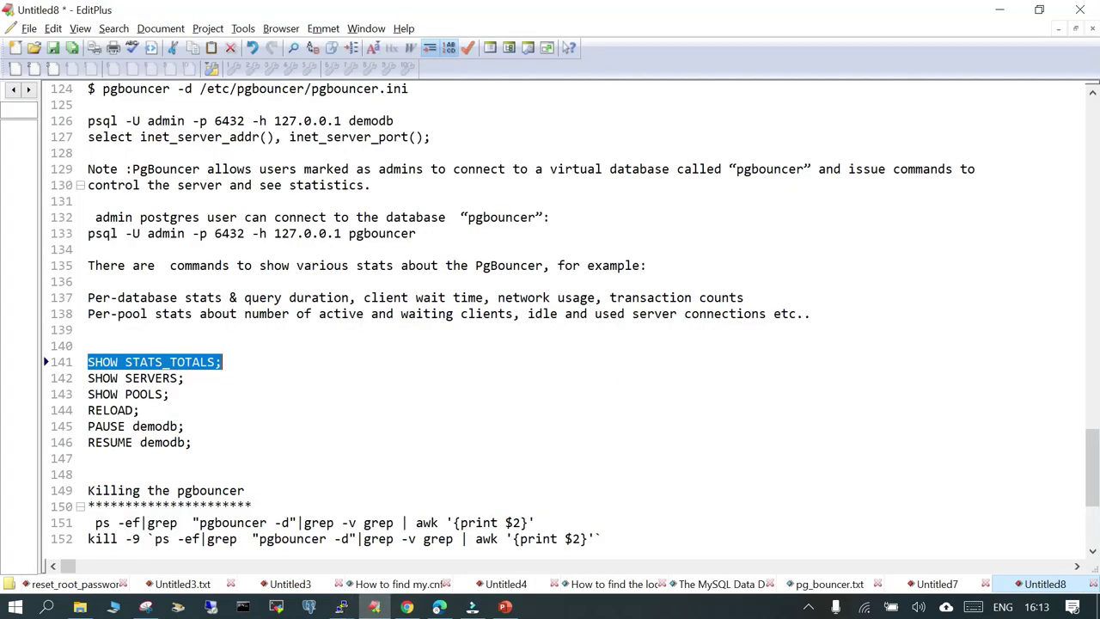
key("Down")
key("shift+Home")
key("ctrl+c")
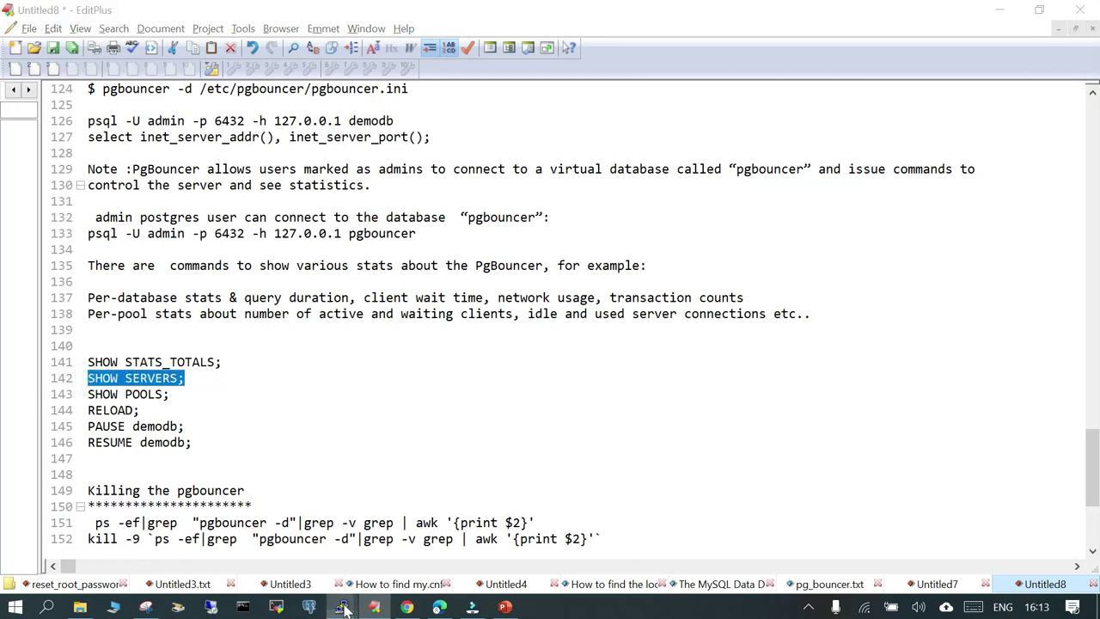
mouse_move(341, 607)
left_click(404, 519)
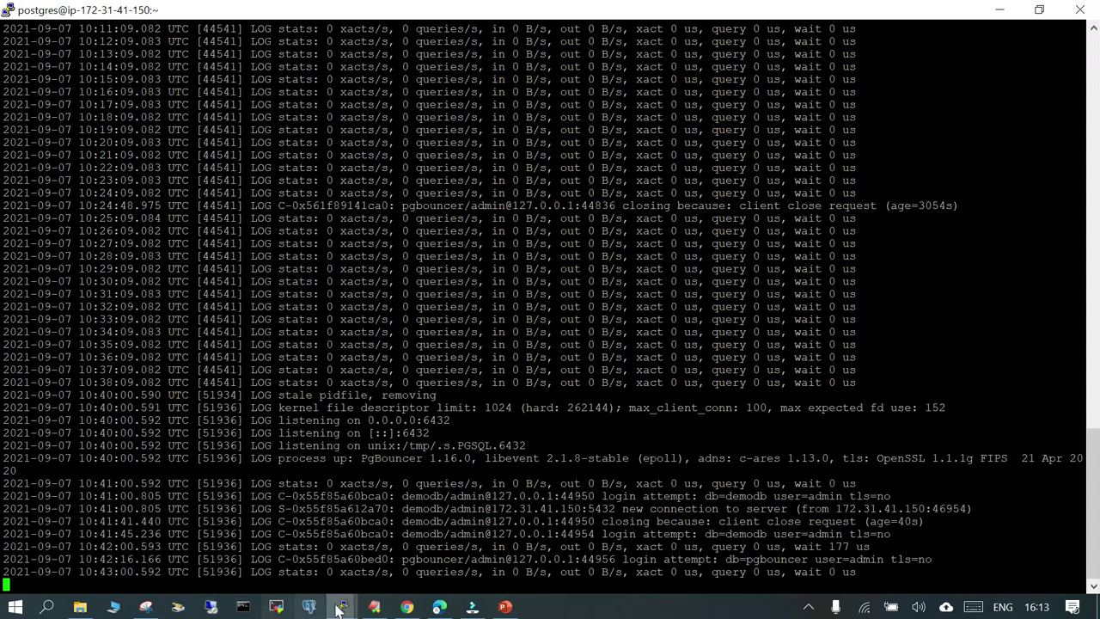
left_click(283, 566)
key("shift+Insert")
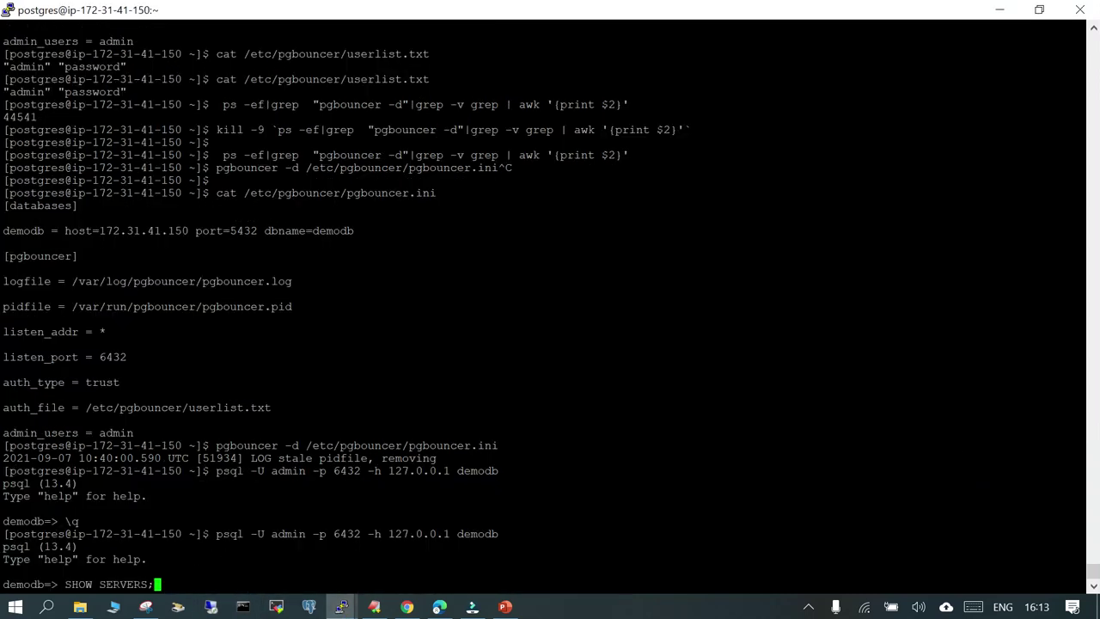
left_click(341, 607)
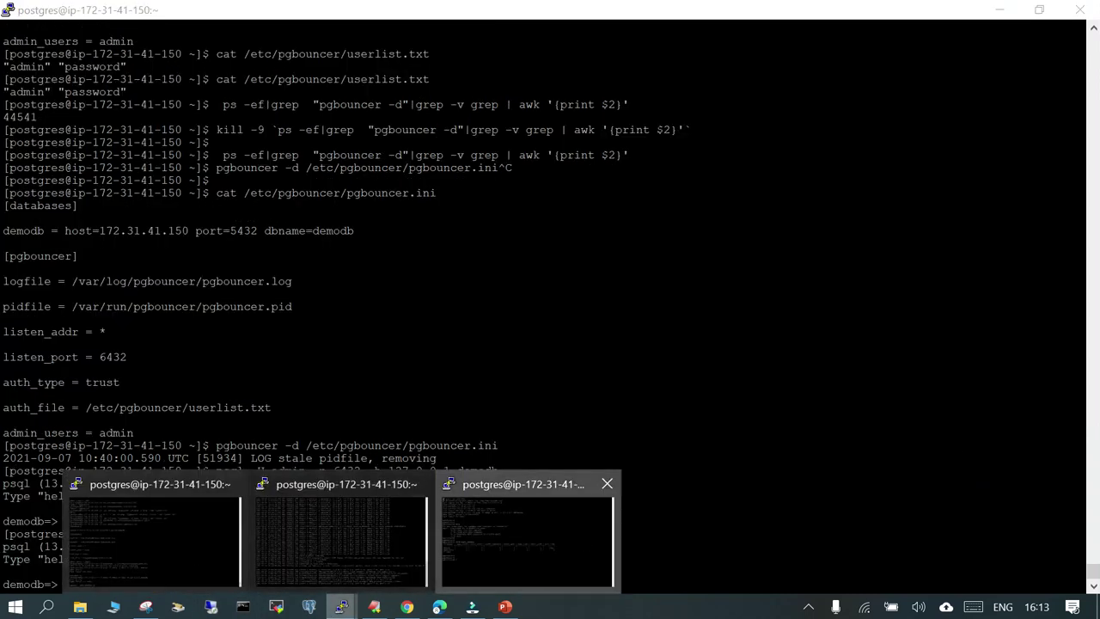
- Run the copied SHOW SERVERS; command at the pgbouncer prompt in PuTTY
left_click(527, 542)
key("shift+Insert")
key("Return")
key("Return")
key("Return")
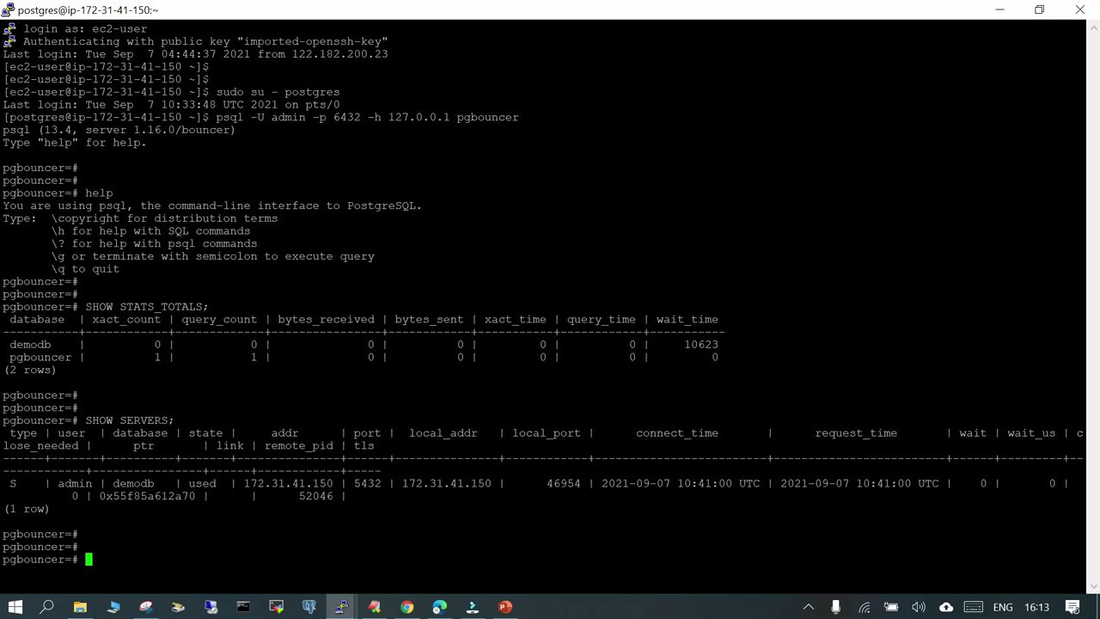
- Copy SHOW POOLS; from the EditPlus notes, run it at the pgbouncer prompt in PuTTY and check demodb's pool mode
left_click(374, 607)
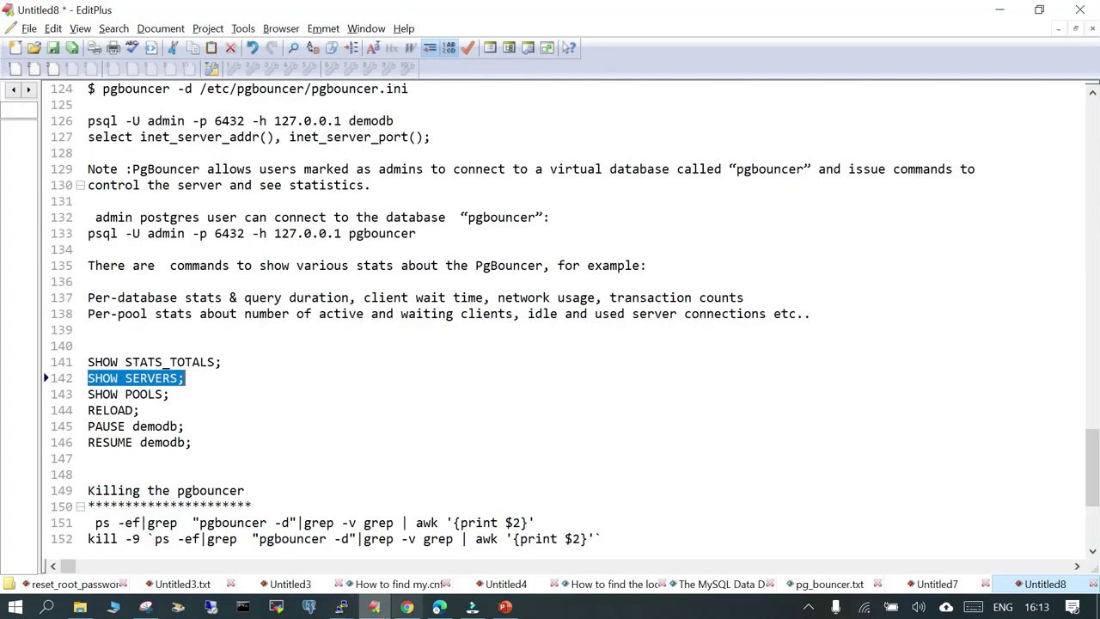
left_click(78, 398)
key("ctrl+c")
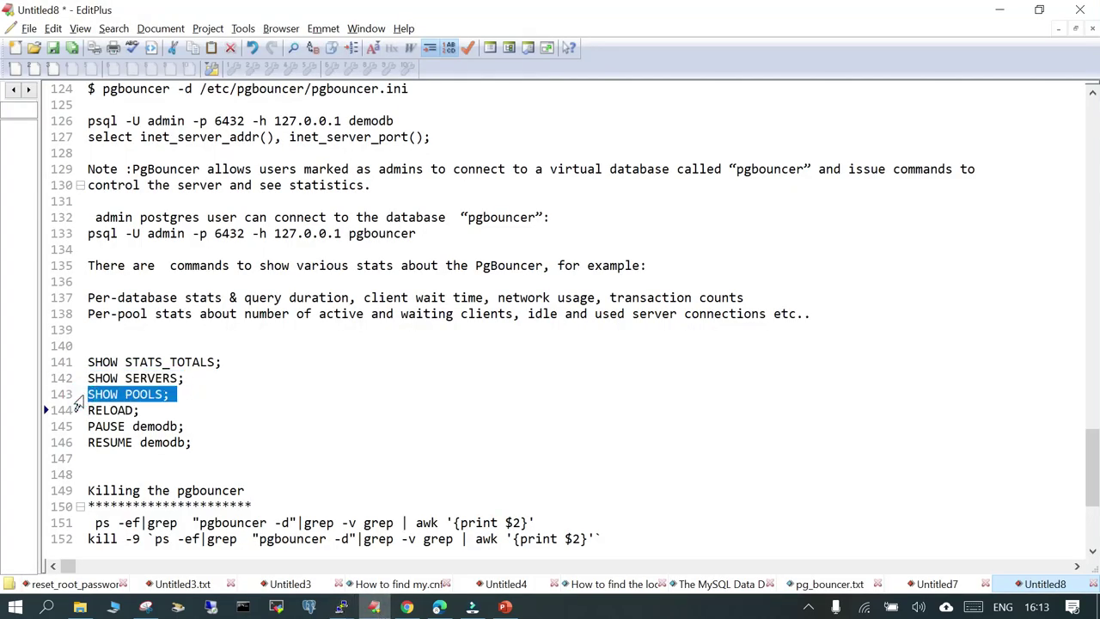
mouse_move(341, 606)
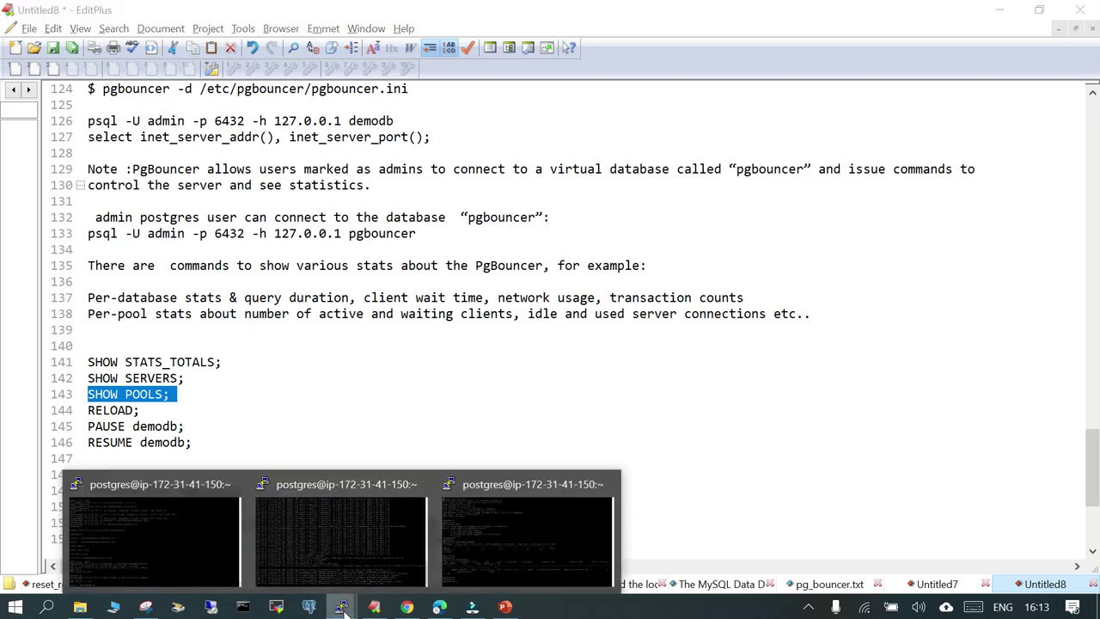
left_click(487, 511)
key("shift+Insert")
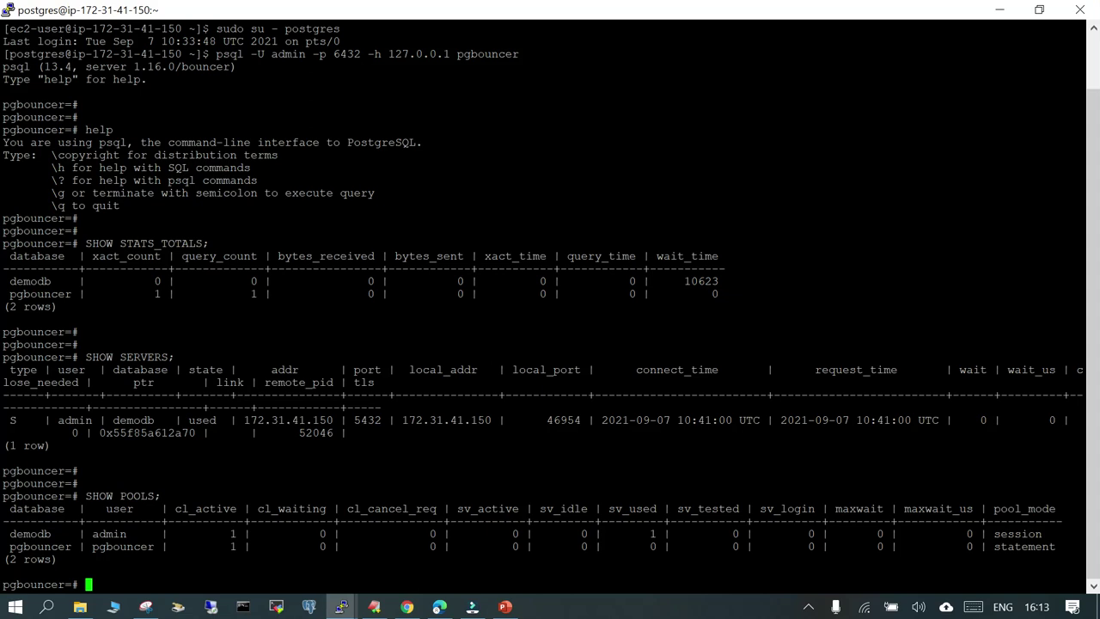
double_click(30, 534)
double_click(1017, 534)
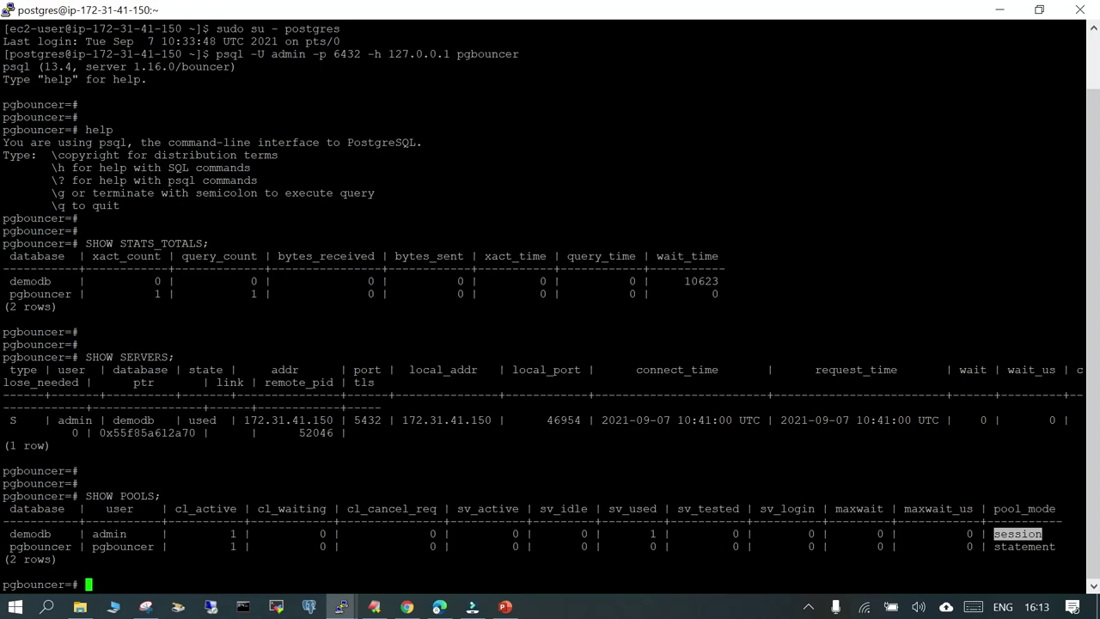
left_click(374, 607)
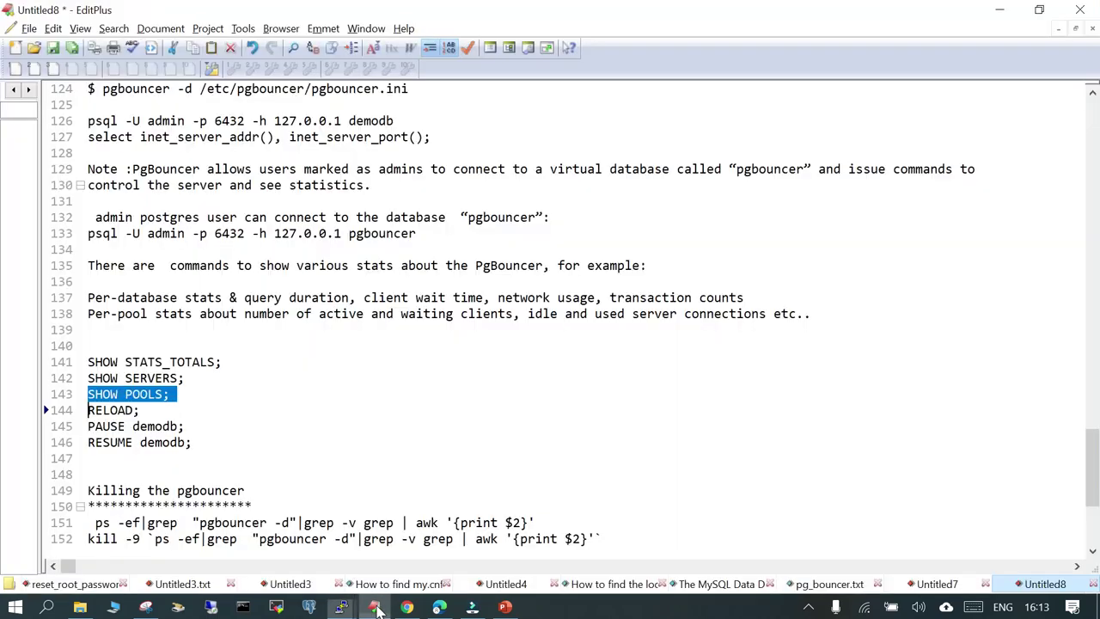
double_click(110, 410)
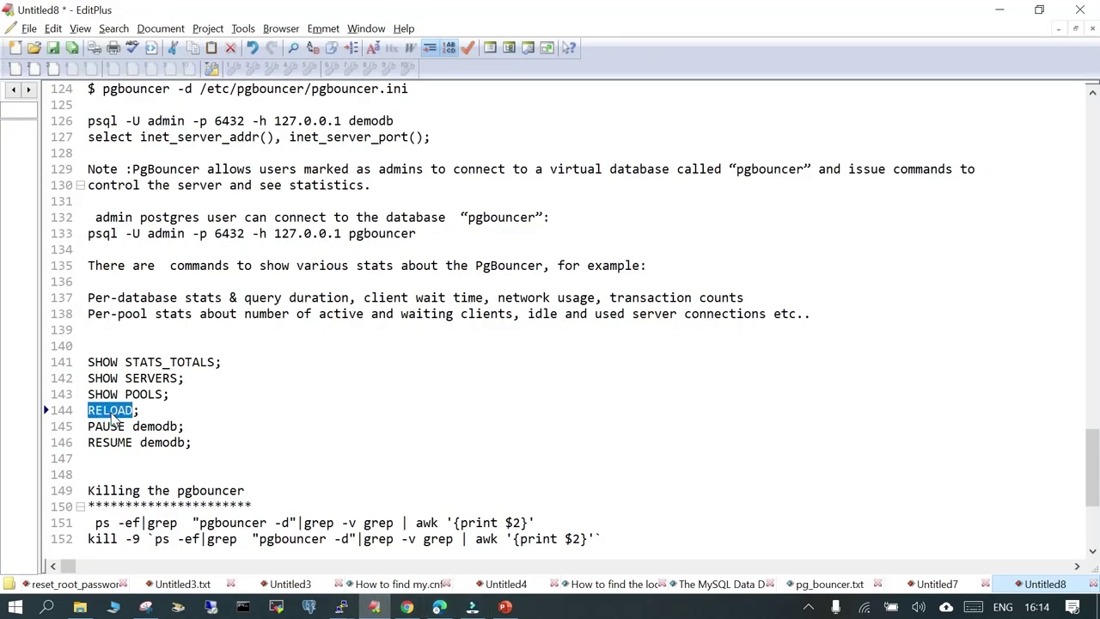
left_click(341, 607)
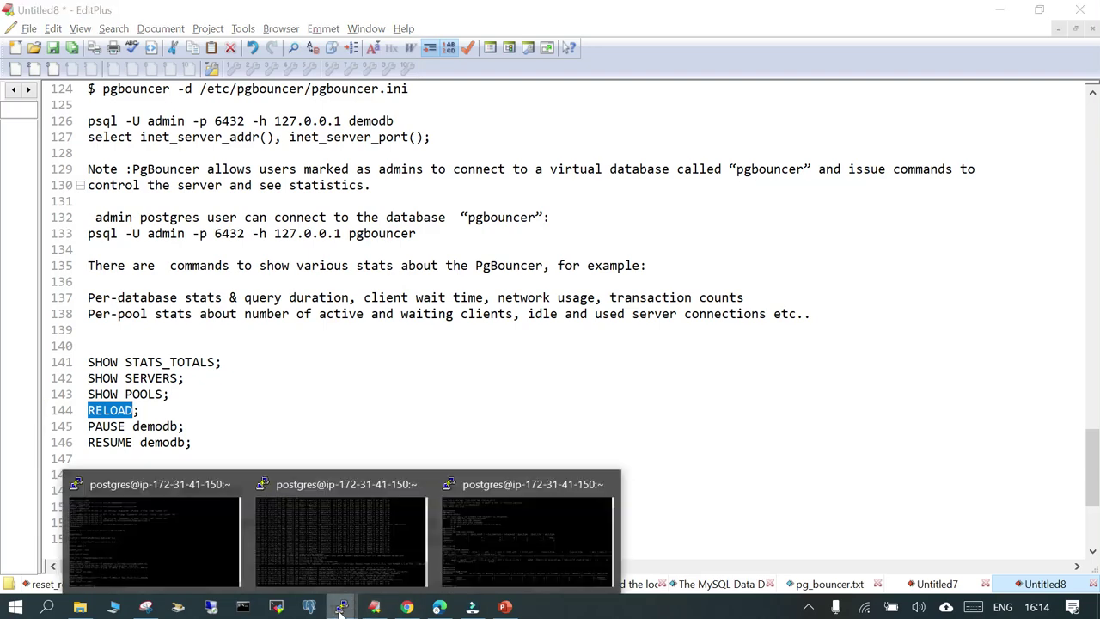
type("RELOAD")
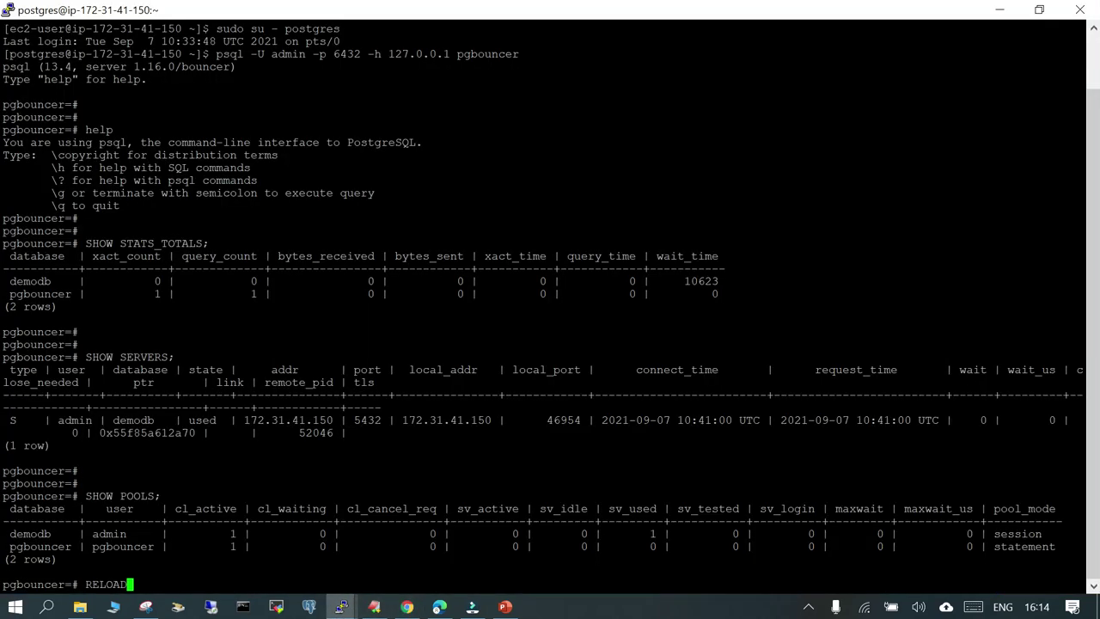
key("ctrl+c")
key("Return")
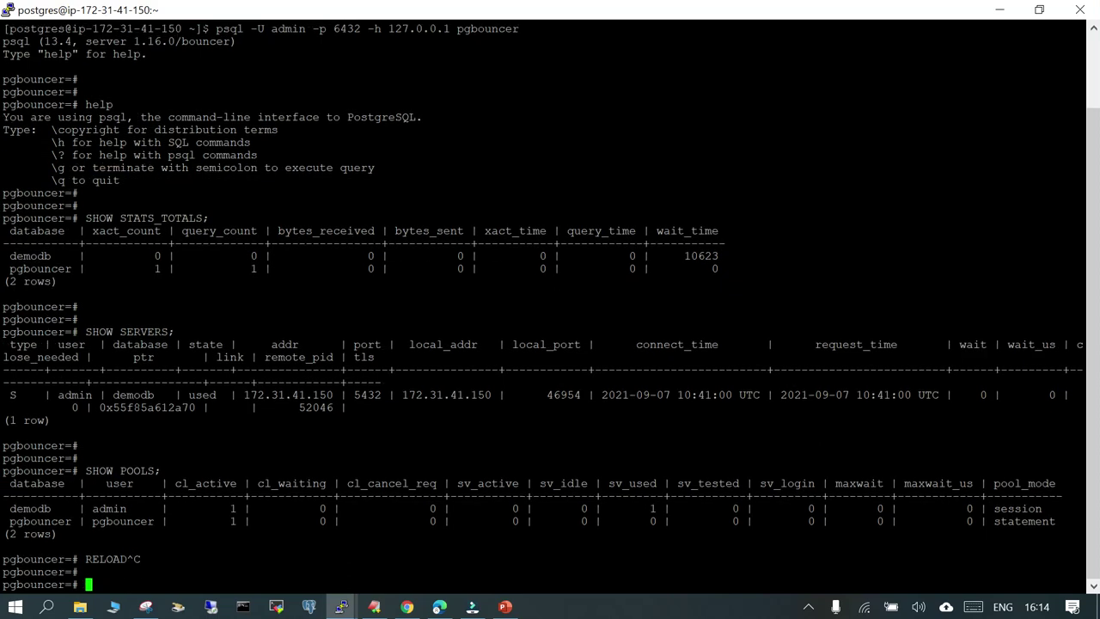
- Copy PAUSE demodb; from the EditPlus notes and run it at the pgbouncer prompt in PuTTY
left_click(374, 607)
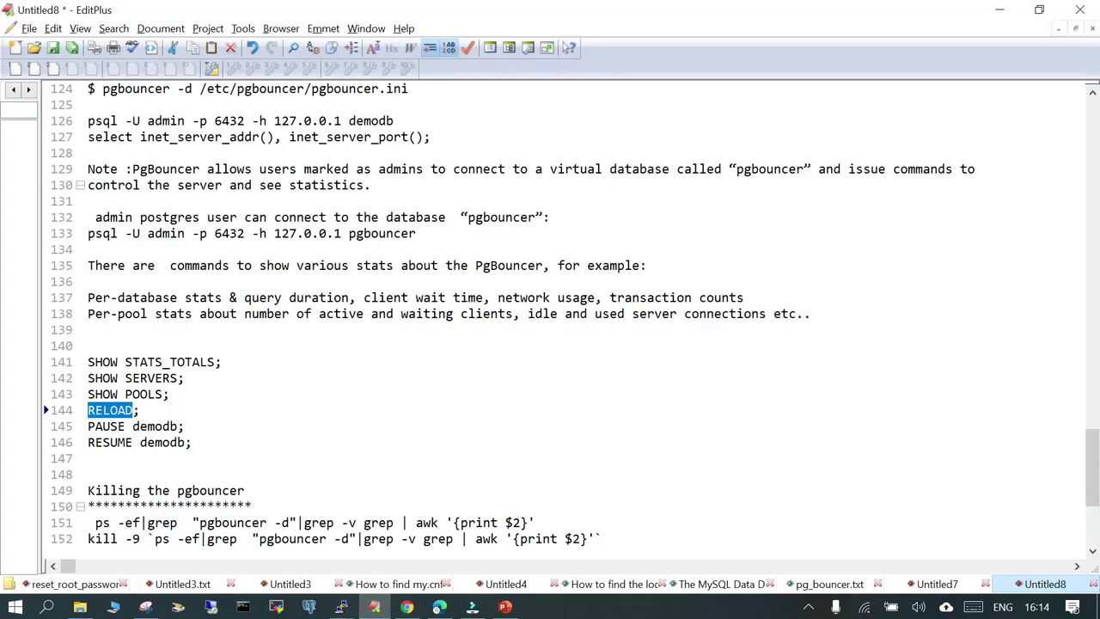
left_click(88, 427)
key("shift+End")
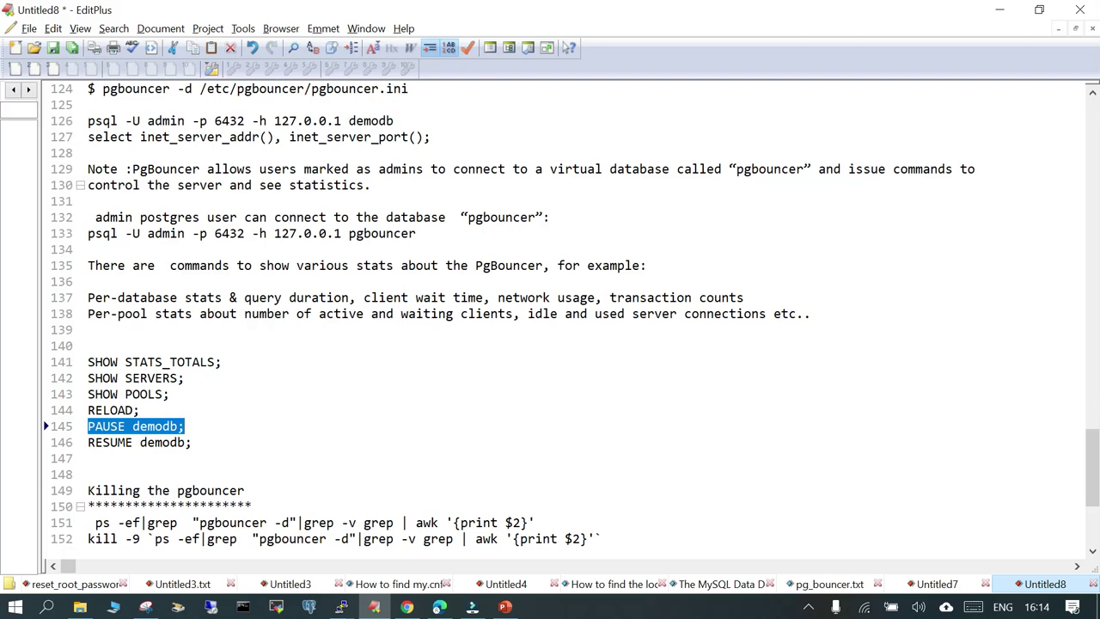
mouse_move(341, 607)
left_click(473, 531)
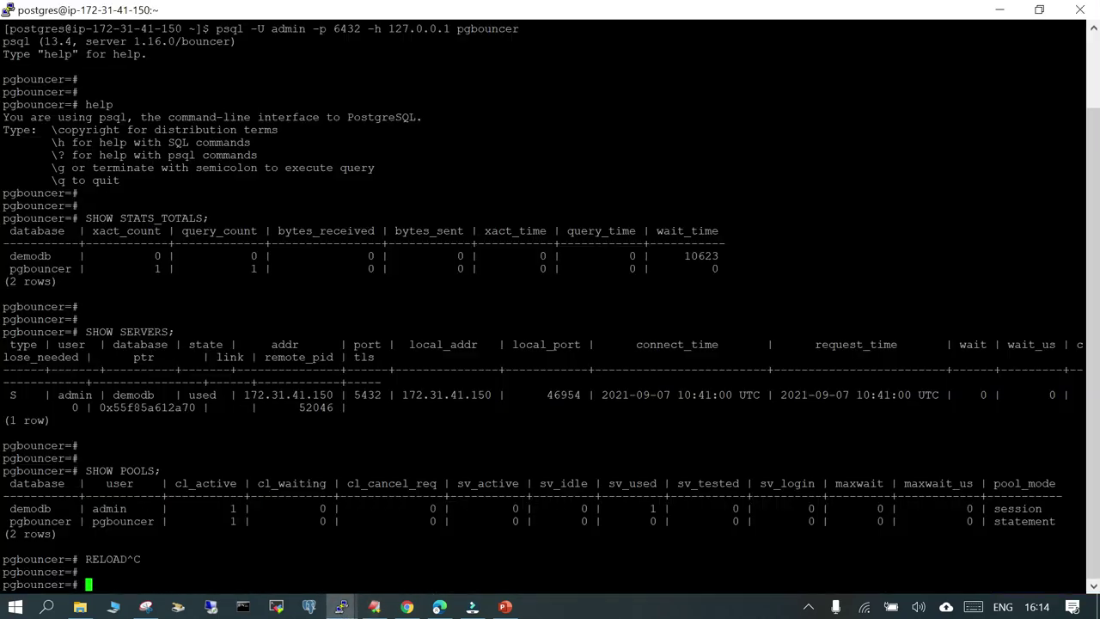
key("shift+Insert")
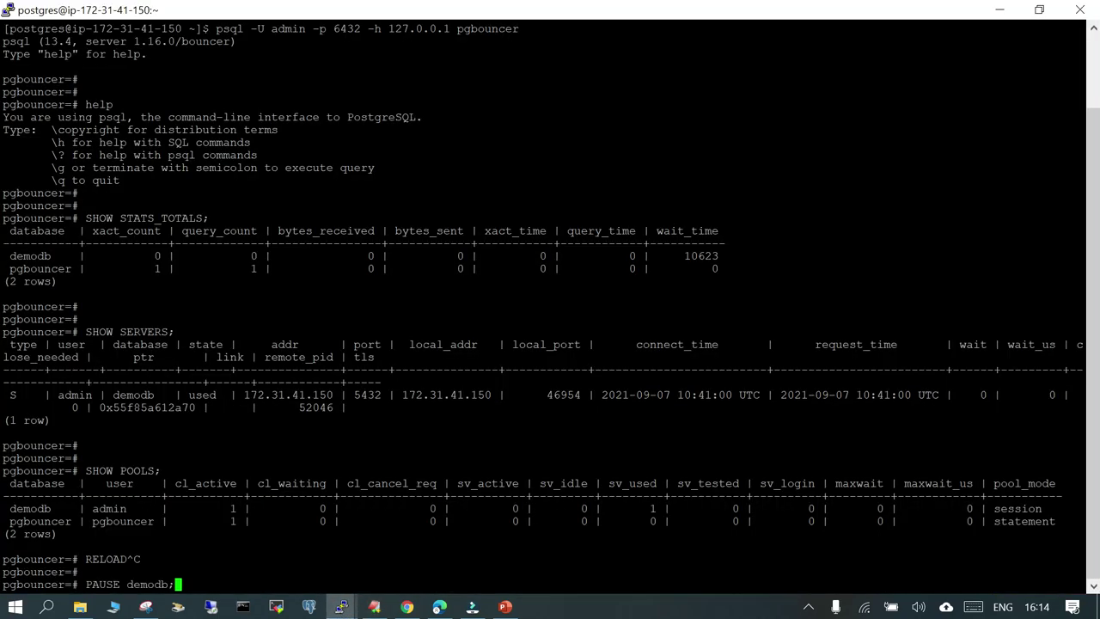
key("Return")
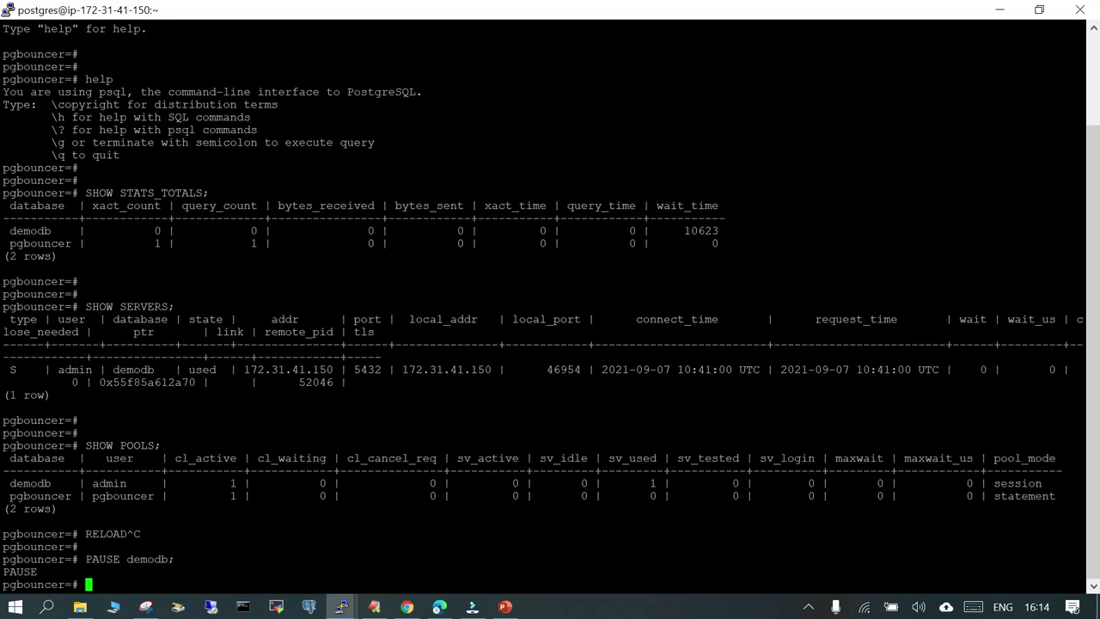
- Rerun SHOW STATS_TOTALS; and SHOW POOLS; by copying them from the earlier terminal output
left_click_drag(85, 193, 344, 194)
right_click(344, 194)
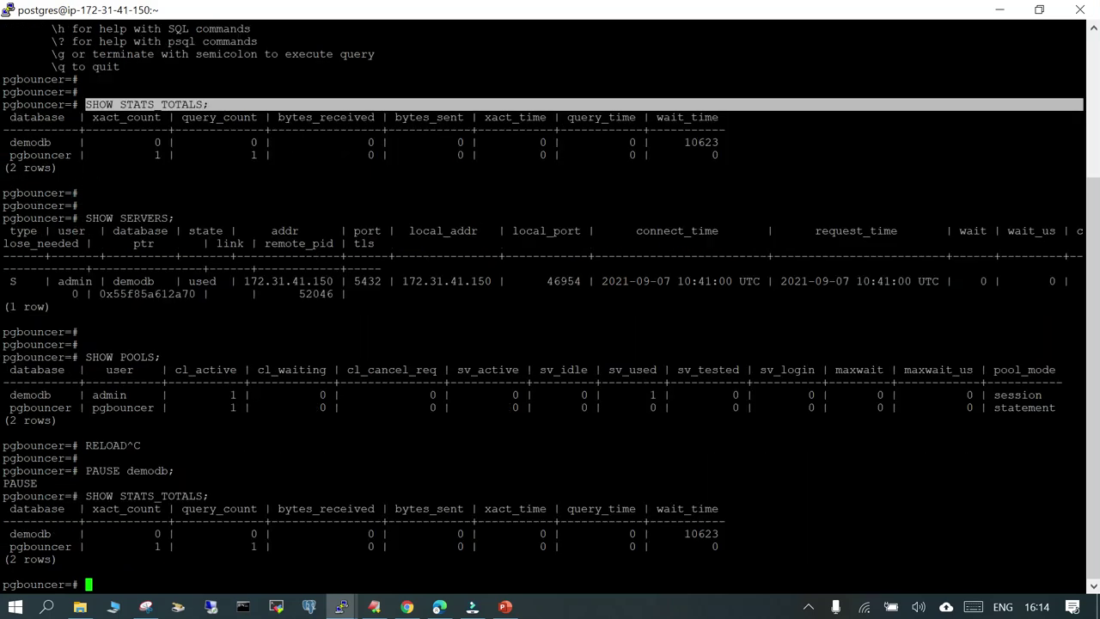
left_click_drag(85, 357, 258, 358)
right_click(258, 357)
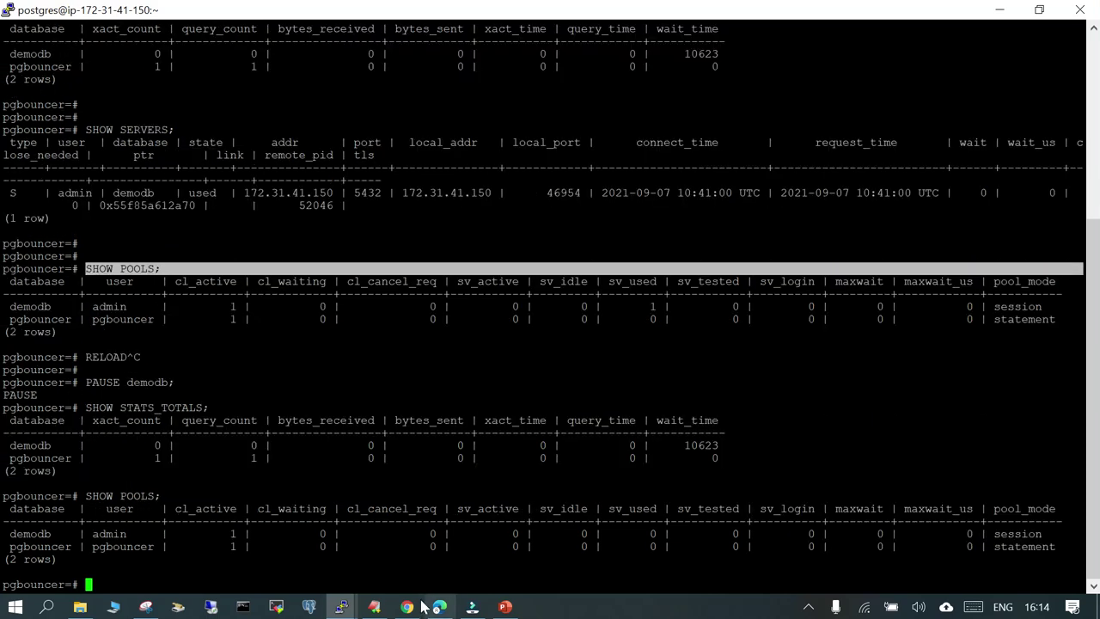
- Copy RESUME demodb; from the EditPlus notes, run it at the pgbouncer prompt in PuTTY, and rerun SHOW STATS_TOTALS; from the terminal output
left_click(373, 607)
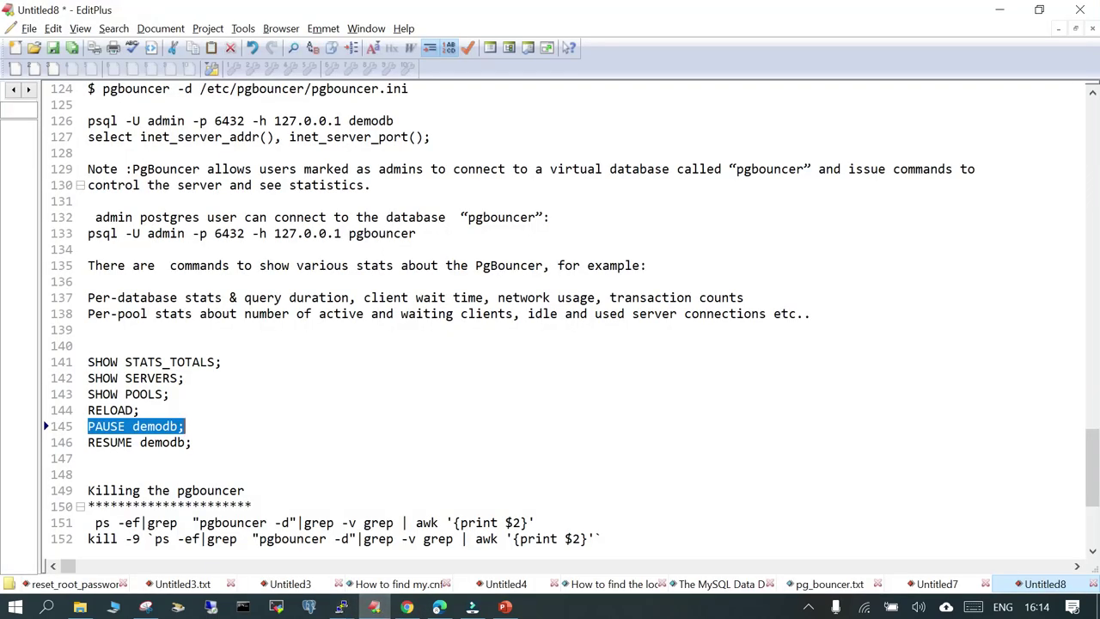
left_click_drag(87, 442, 193, 442)
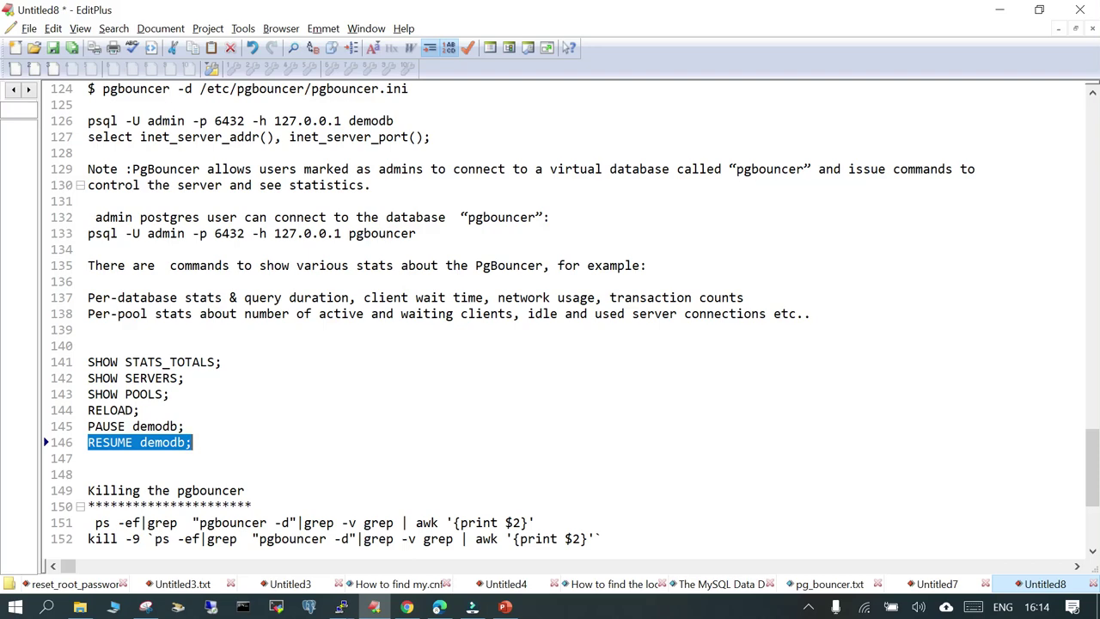
left_click(342, 607)
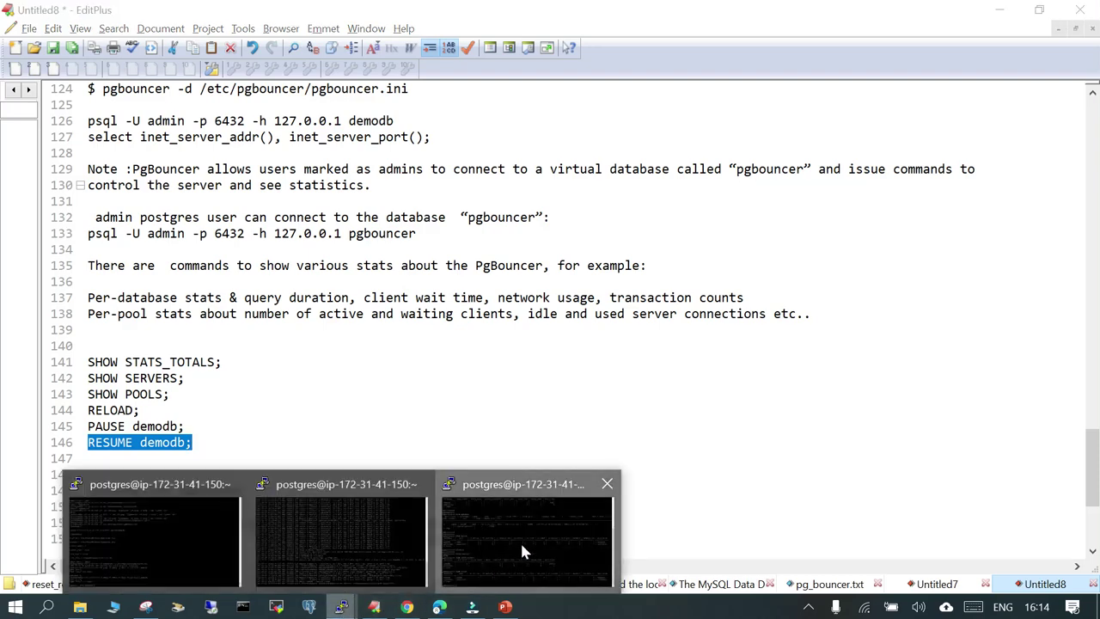
left_click(522, 546)
key("shift+Insert")
key("Return")
key("Return")
key("Return")
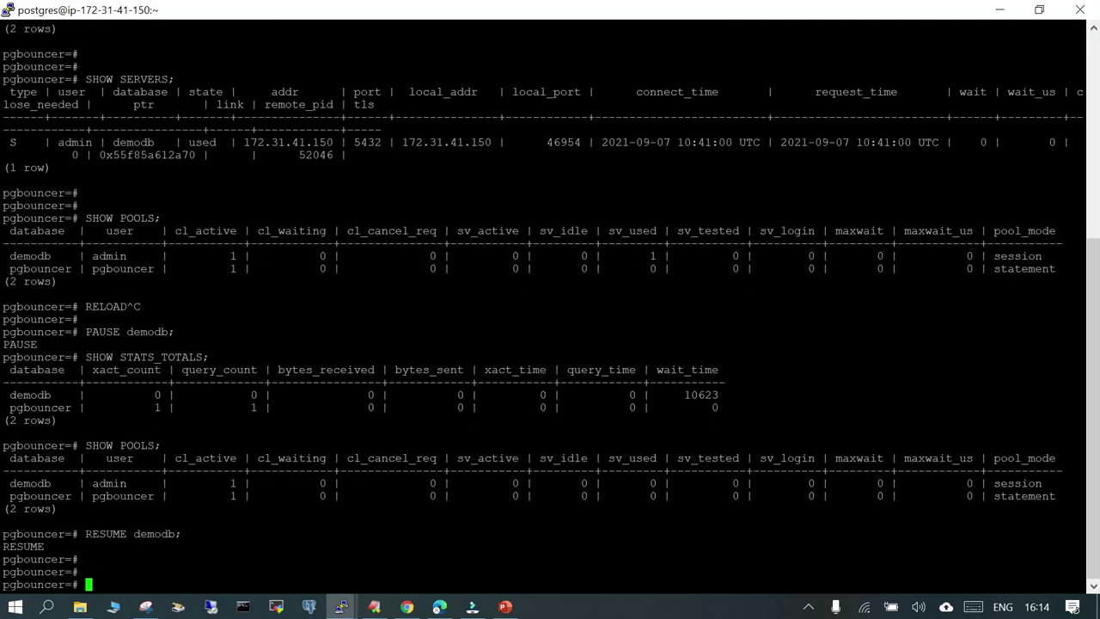
left_click_drag(79, 357, 1084, 359)
key("shift+Insert")
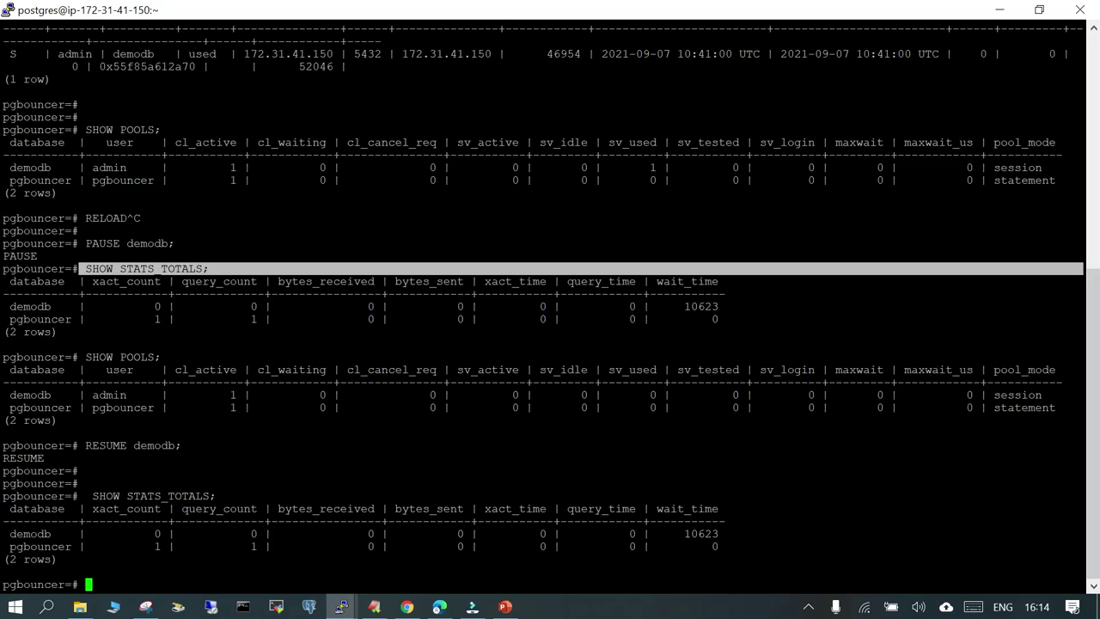
- Review the PgBouncer notes in EditPlus from the connection pooling overview through to the list of admin commands
left_click(374, 607)
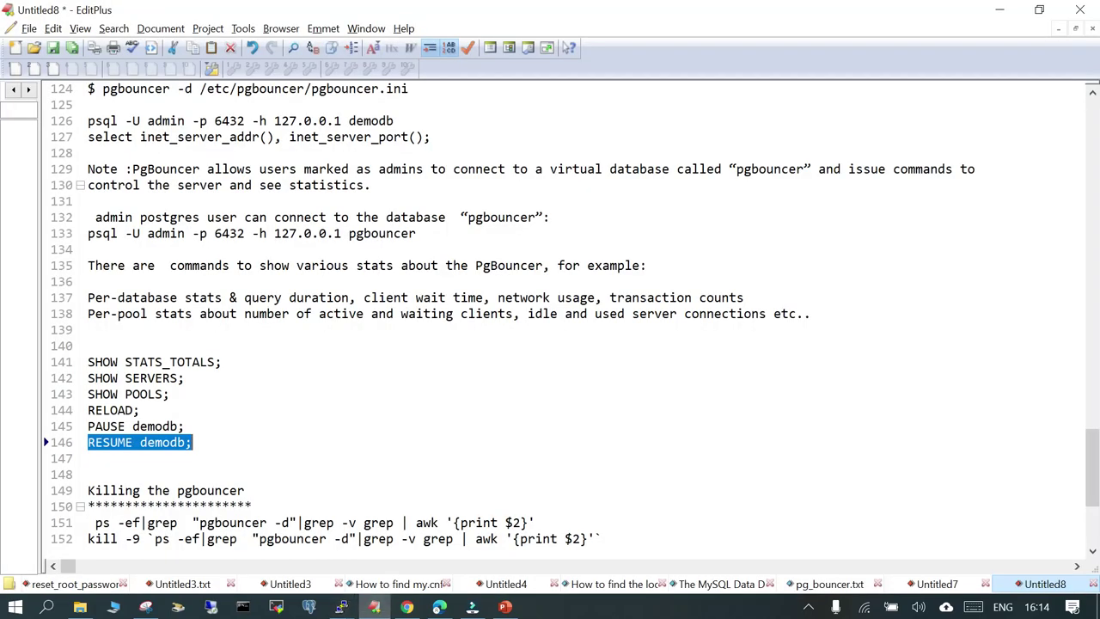
scroll(550, 318, "up", 14)
scroll(550, 318, "up", 20)
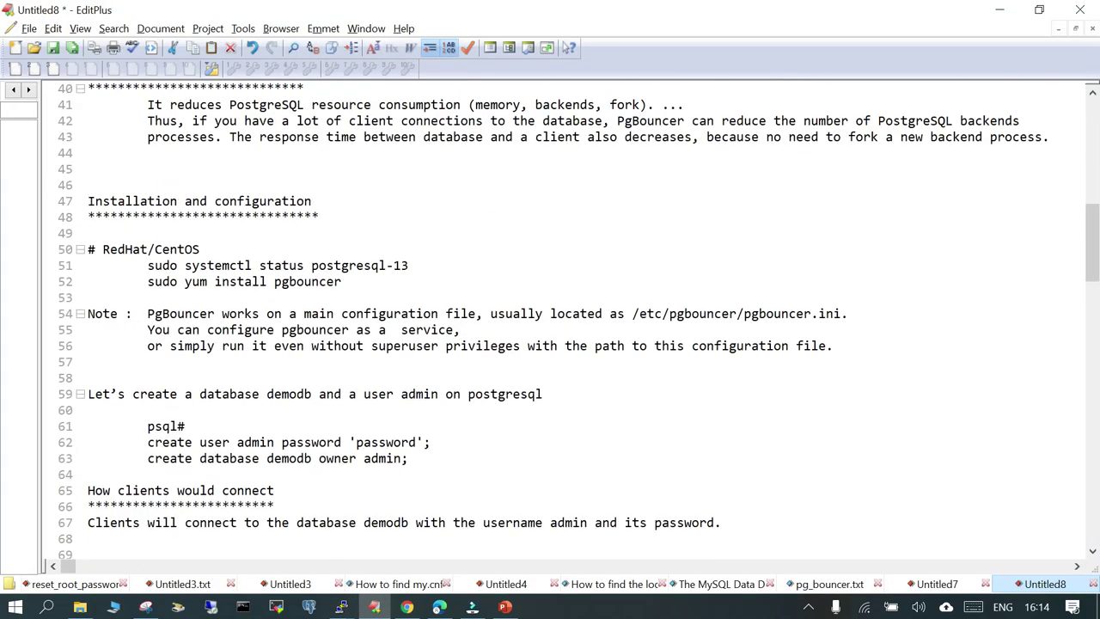
scroll(550, 318, "up", 5)
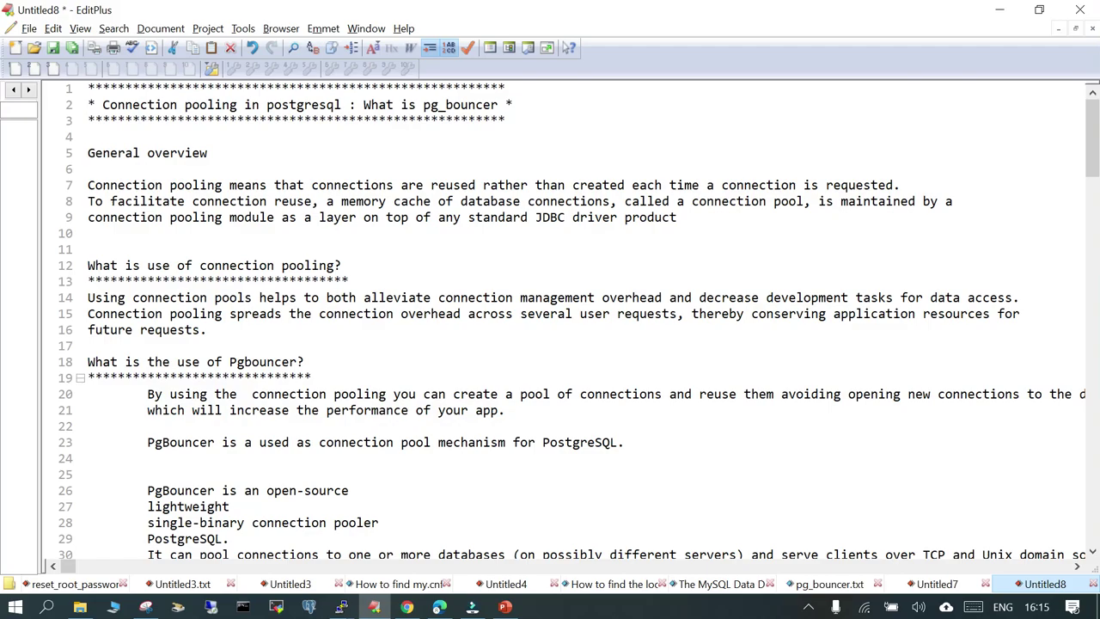
scroll(563, 318, "down", 20)
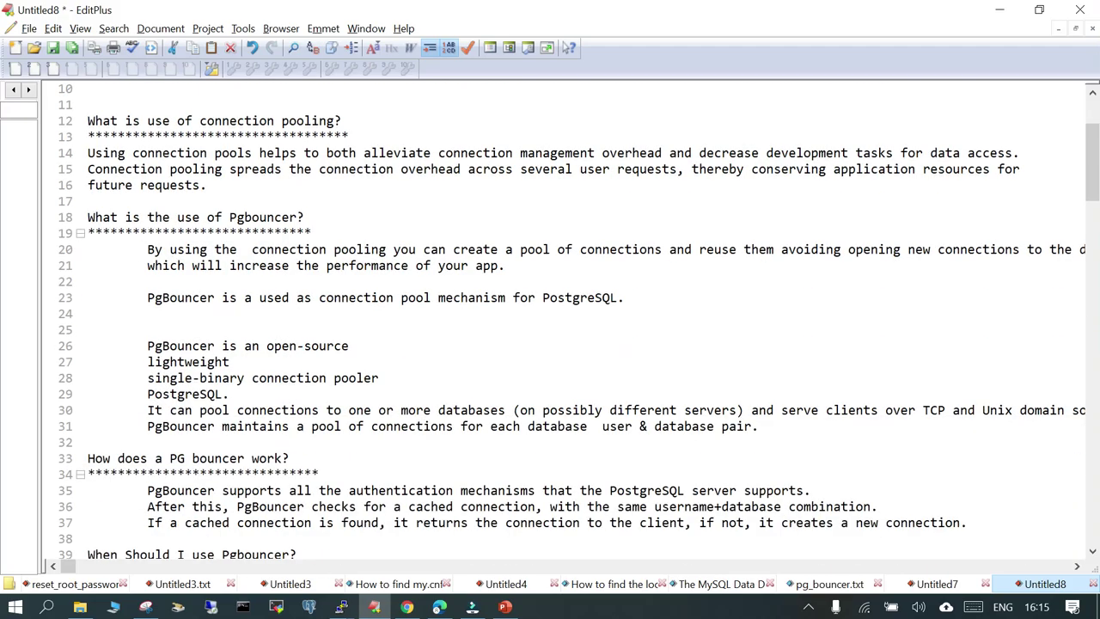
scroll(563, 318, "down", 9)
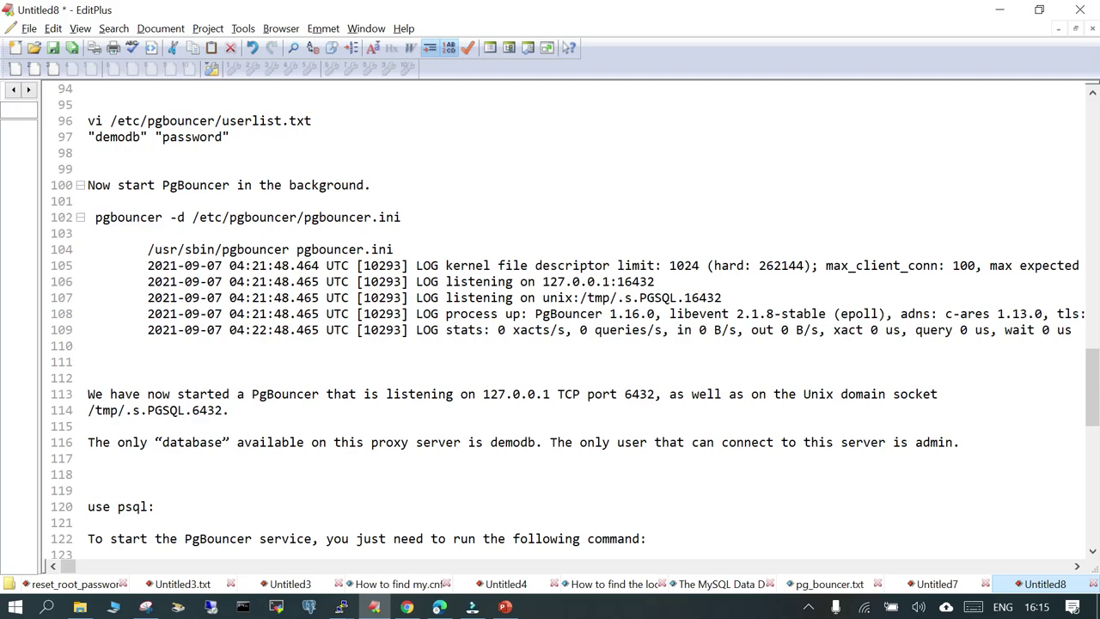
scroll(563, 318, "down", 5)
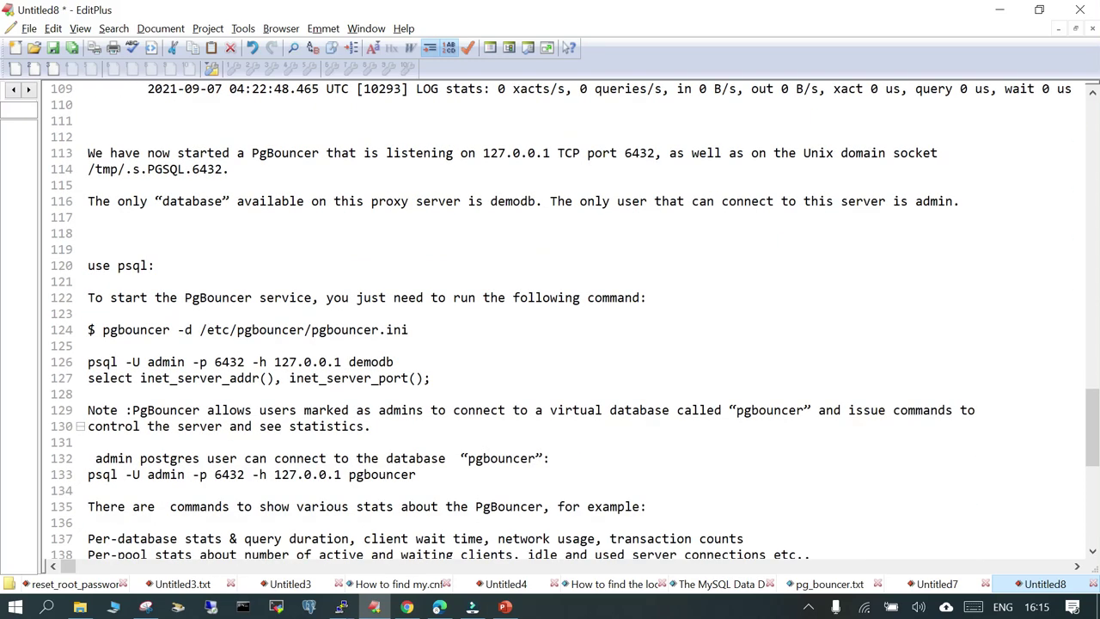
key("shift+End")
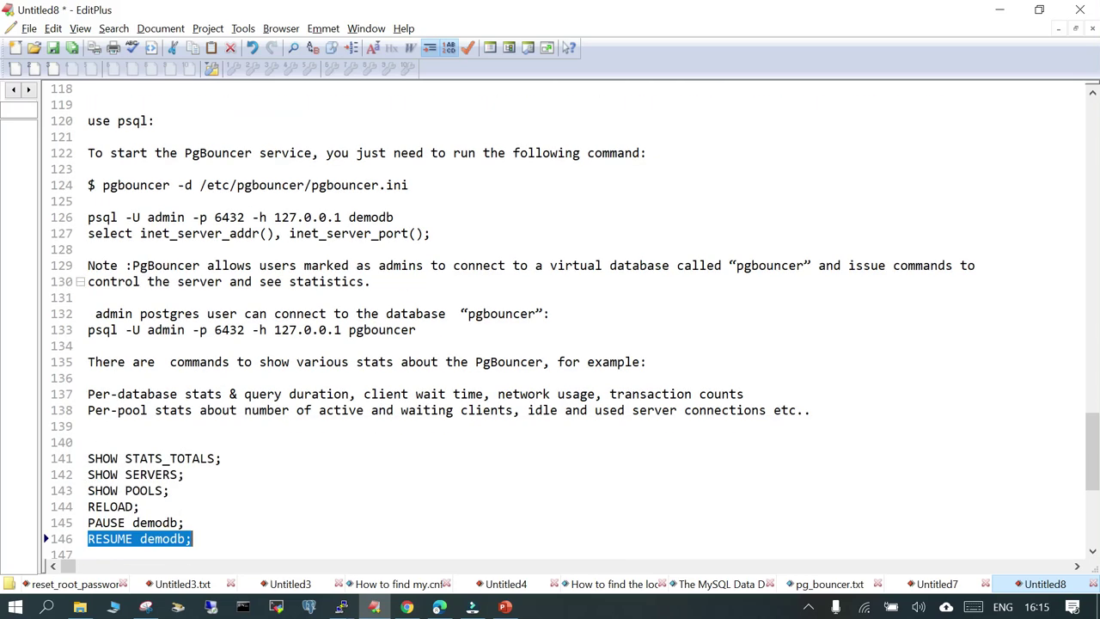